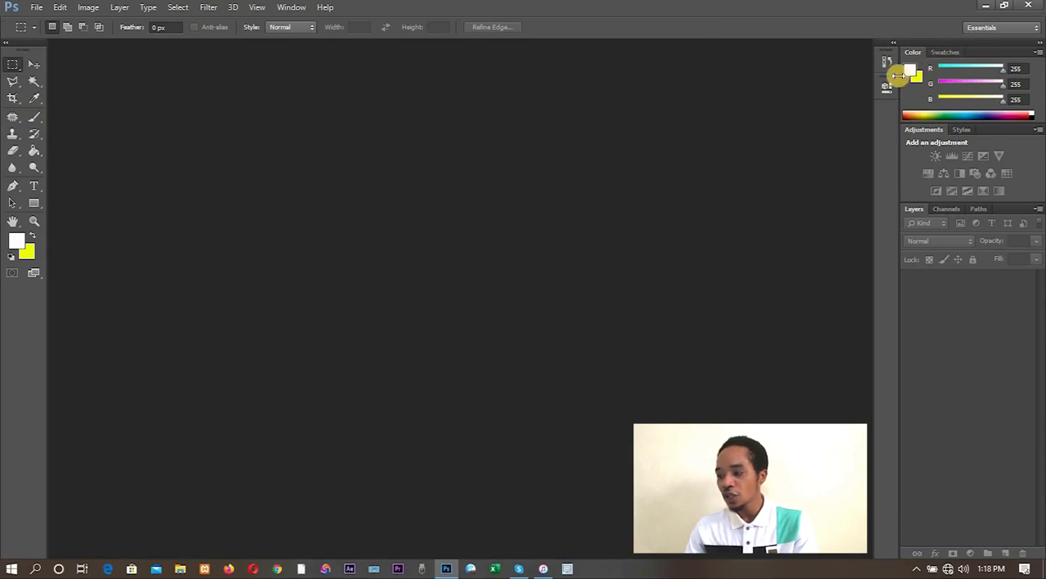
# - Show the layer style presets in place of the adjustments
pyautogui.click(960, 129)
pyautogui.click(926, 131)
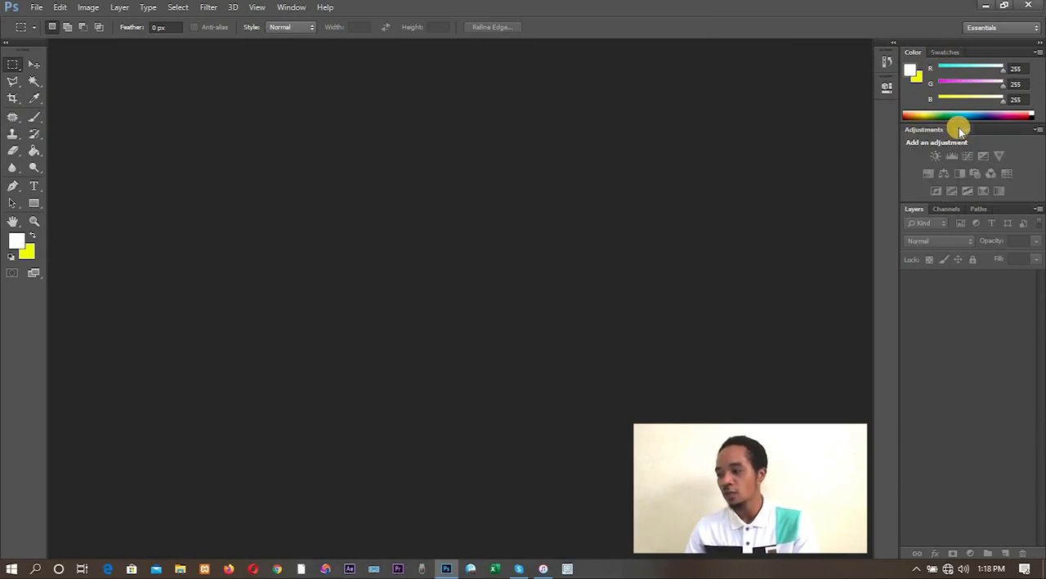
pyautogui.click(959, 129)
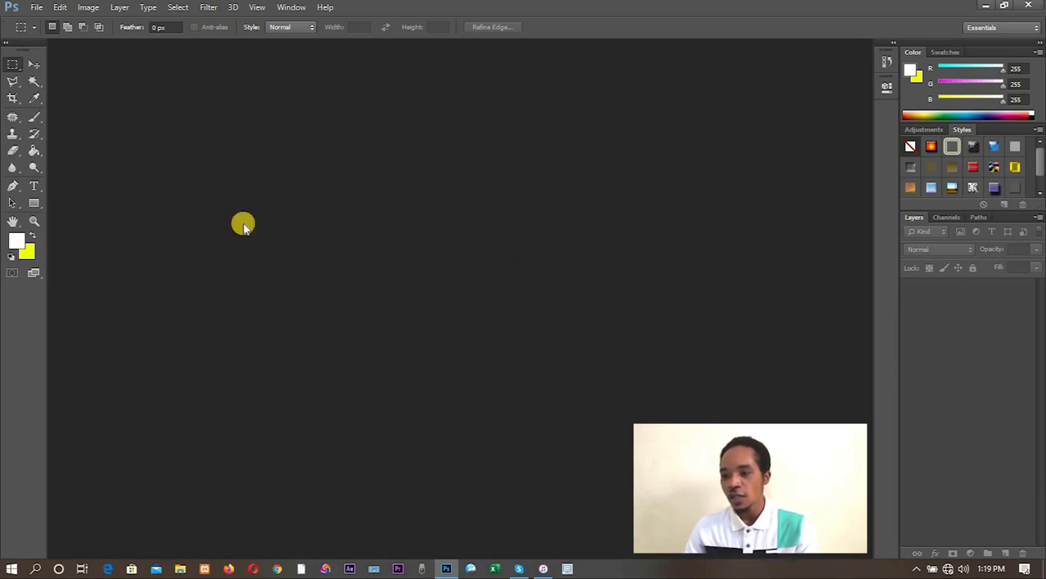
# - Create a white 2370 × 1950 pixel RGB document at 72 pixels/inch and convert its background to a layer named "back 1"
pyautogui.click(35, 9)
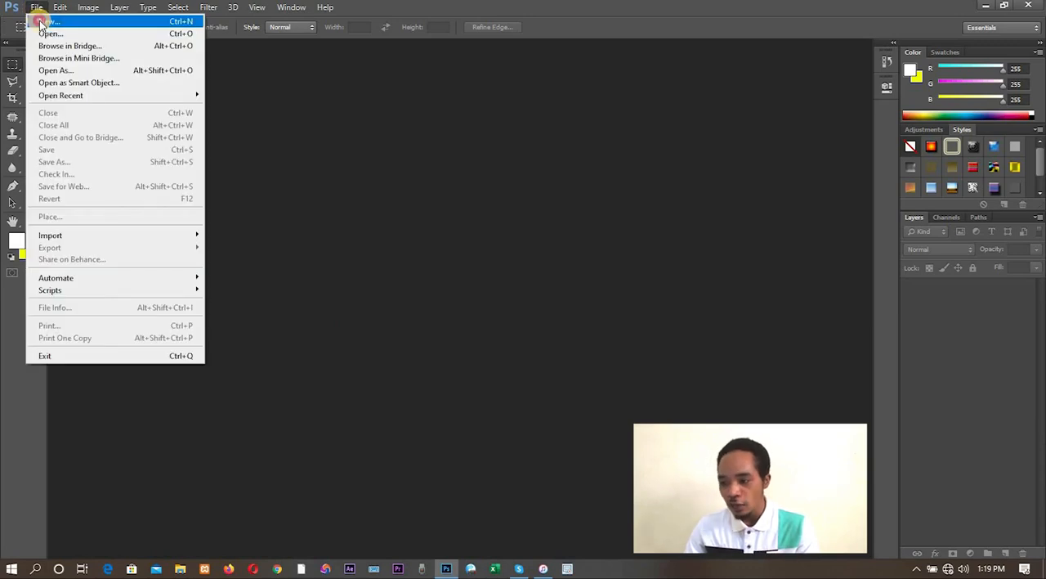
pyautogui.click(41, 22)
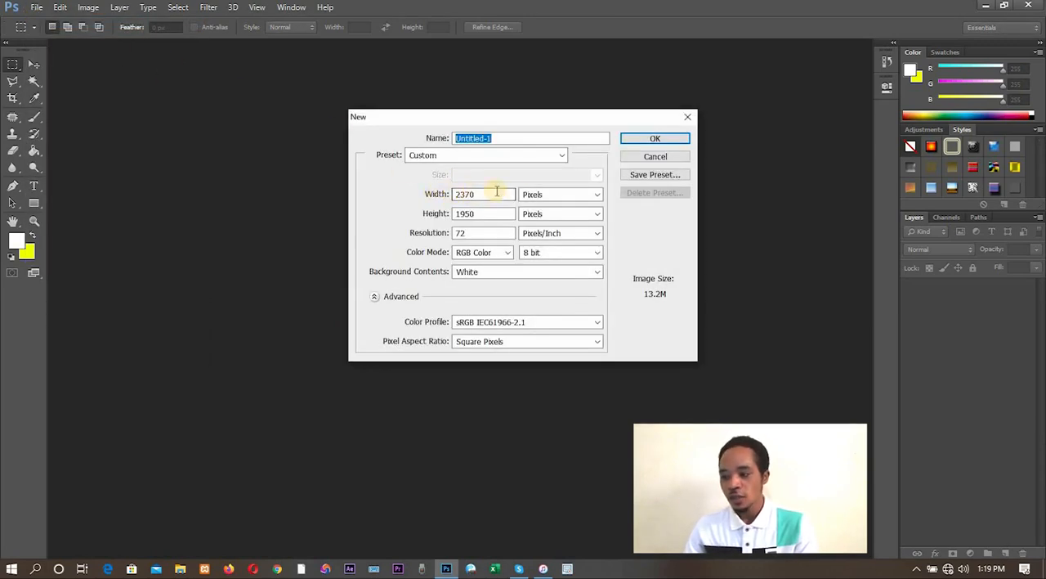
pyautogui.moveTo(456, 197); pyautogui.dragTo(435, 198)
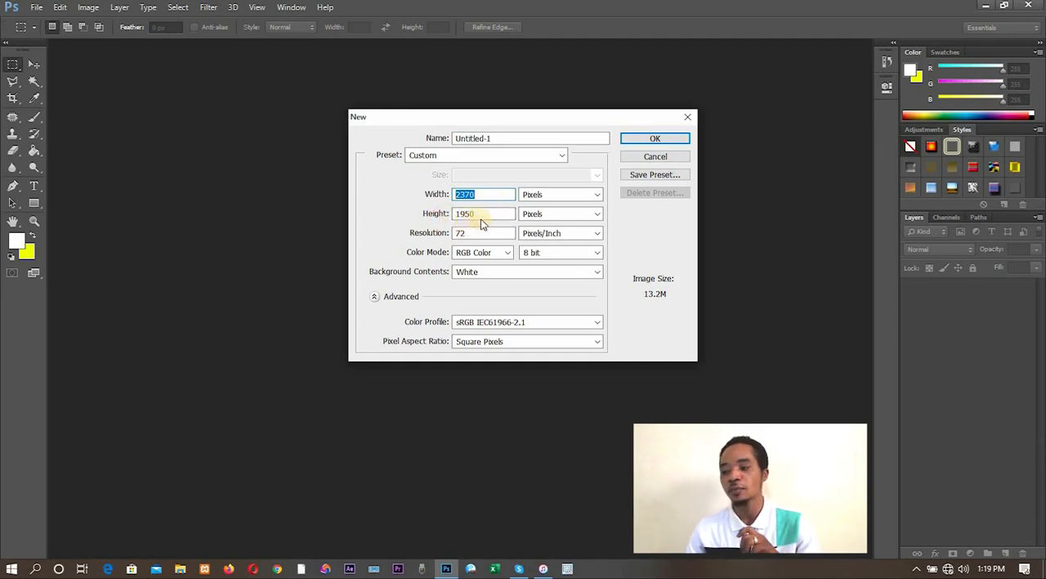
pyautogui.click(642, 139)
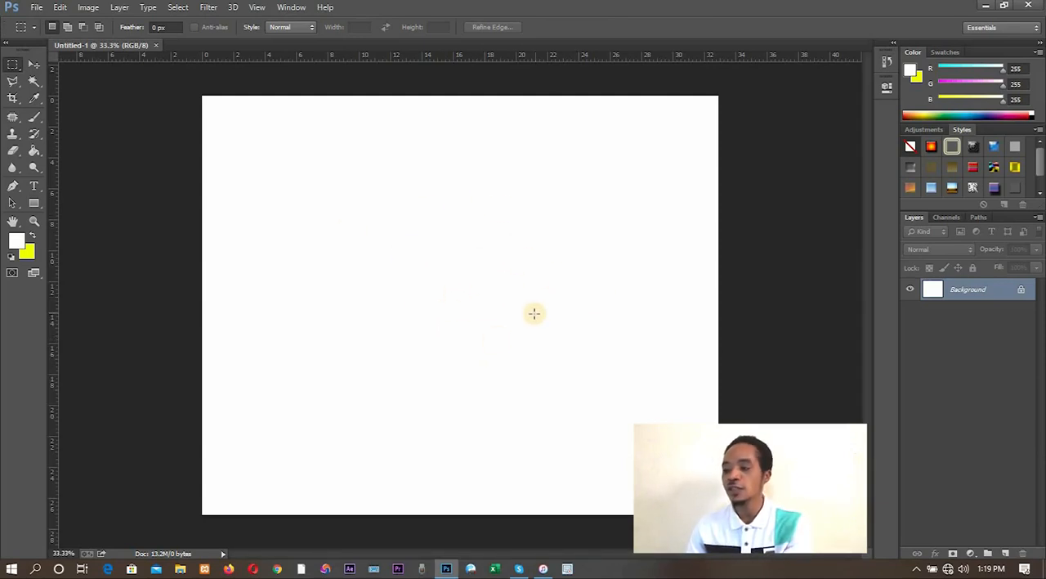
pyautogui.doubleClick(978, 291)
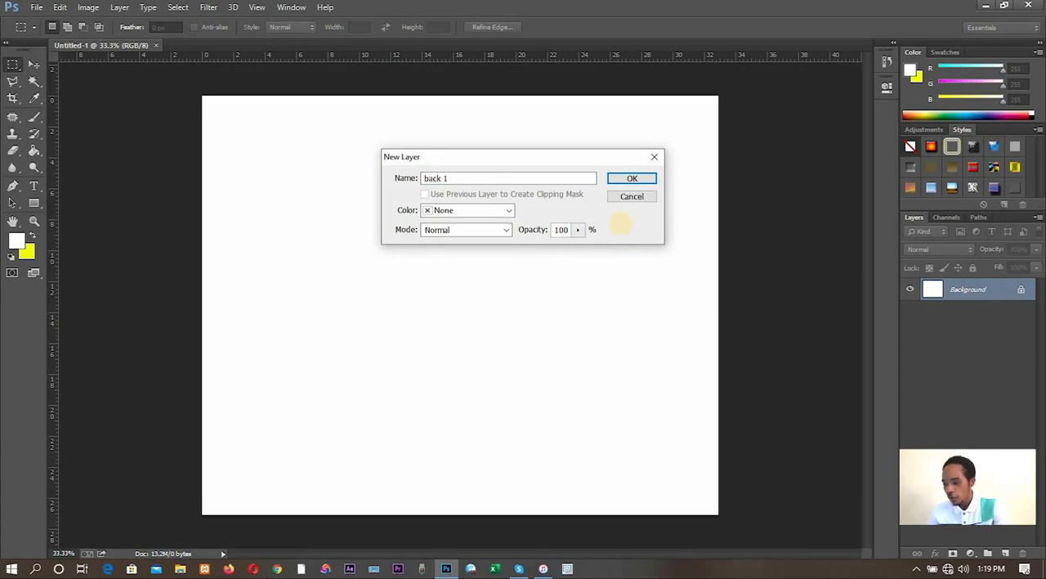
pyautogui.click(626, 177)
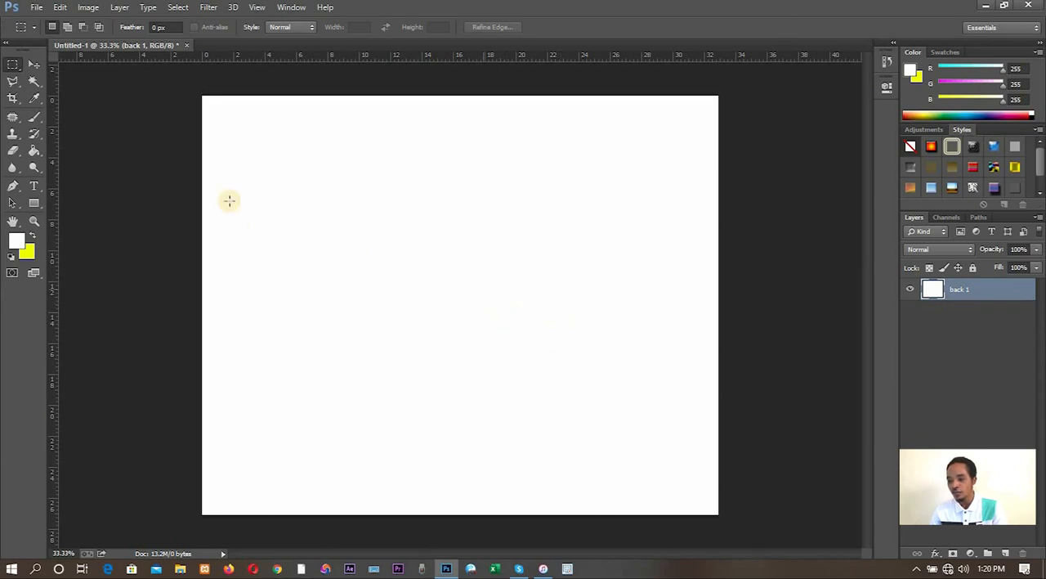
# - Open the images HIVD1390 and WNCI5097 together from the "nn" folder on the Desktop
pyautogui.click(33, 6)
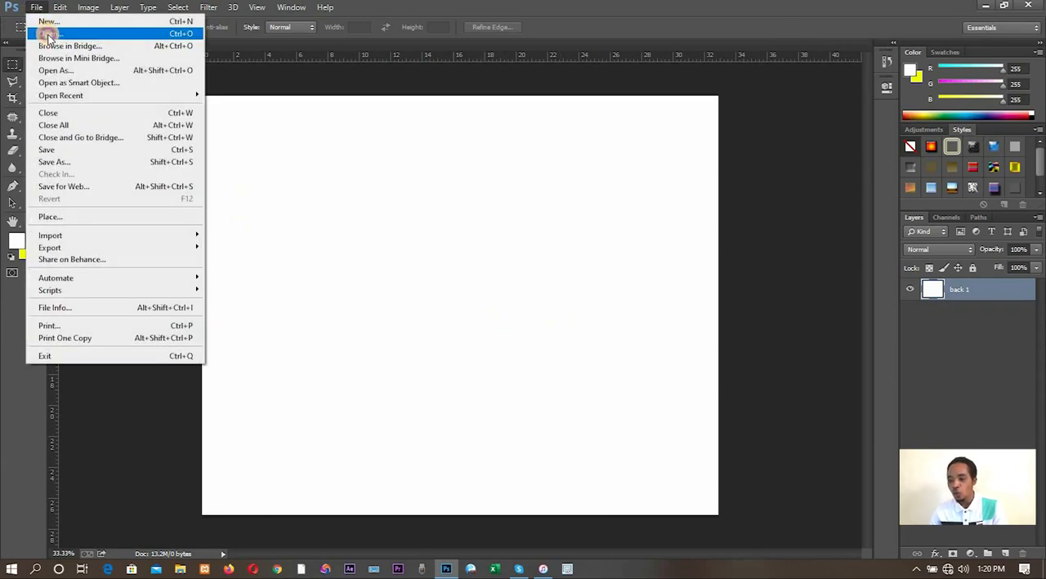
pyautogui.click(48, 33)
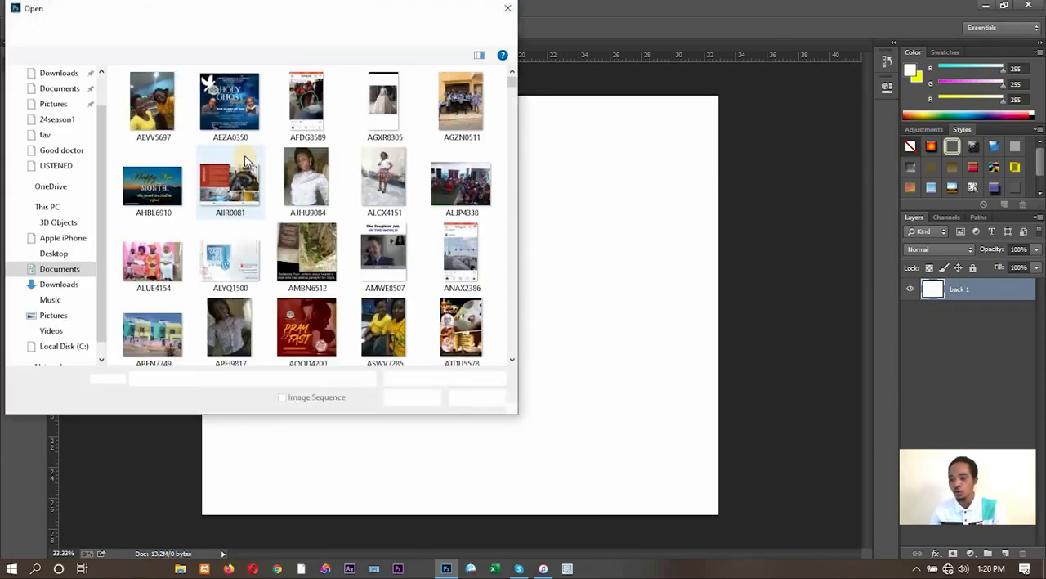
pyautogui.scroll(1, 65, 102)
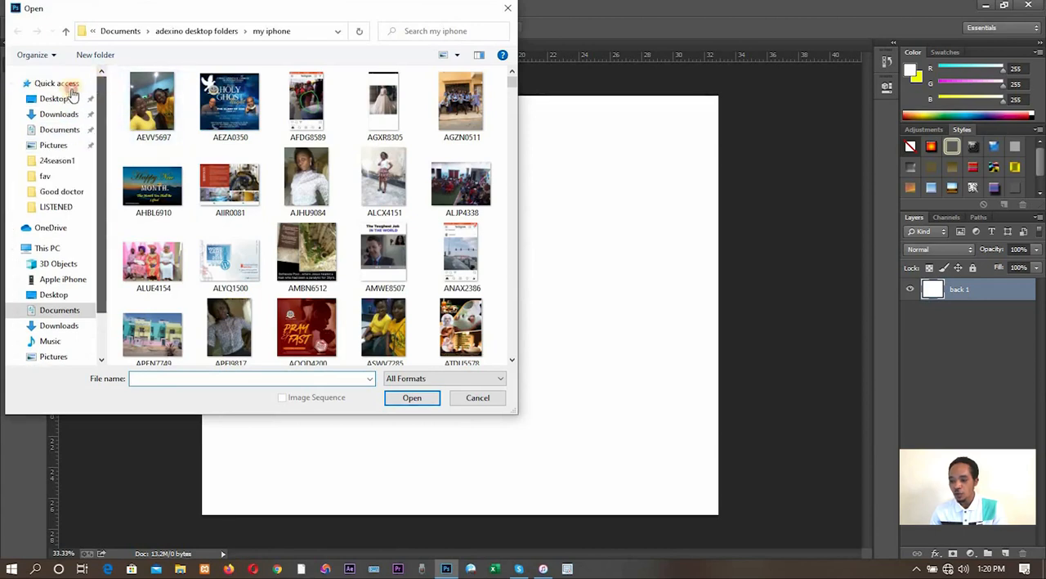
pyautogui.click(54, 99)
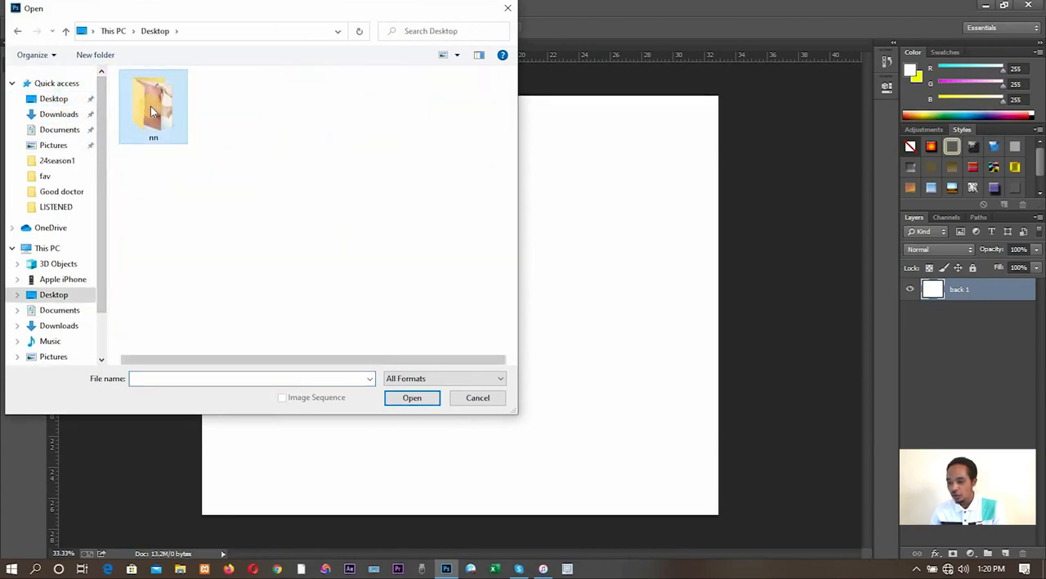
pyautogui.doubleClick(150, 105)
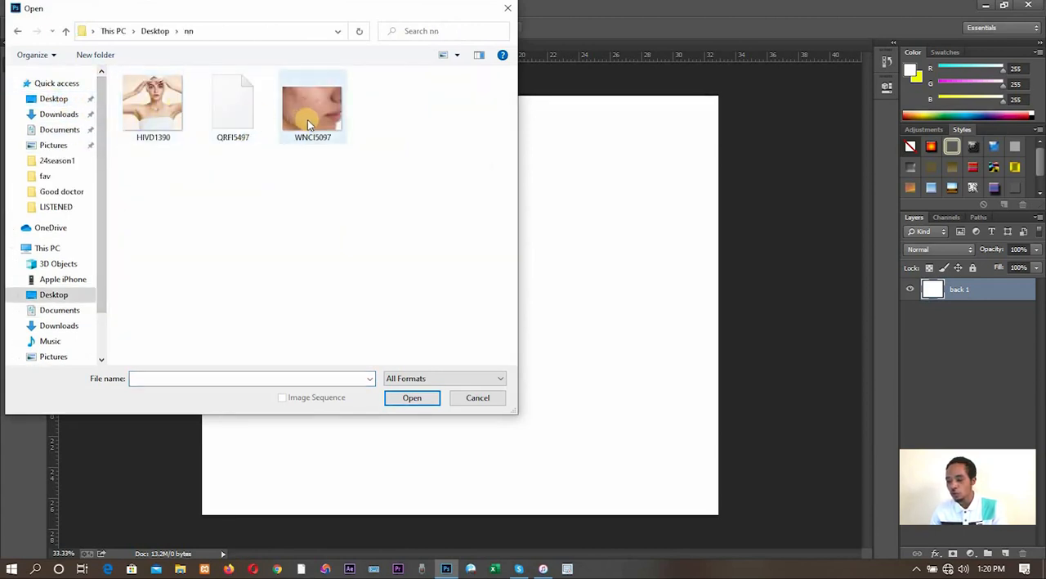
pyautogui.click(307, 119)
pyautogui.keyDown('ctrl'); pyautogui.click(151, 122); pyautogui.keyUp('ctrl')
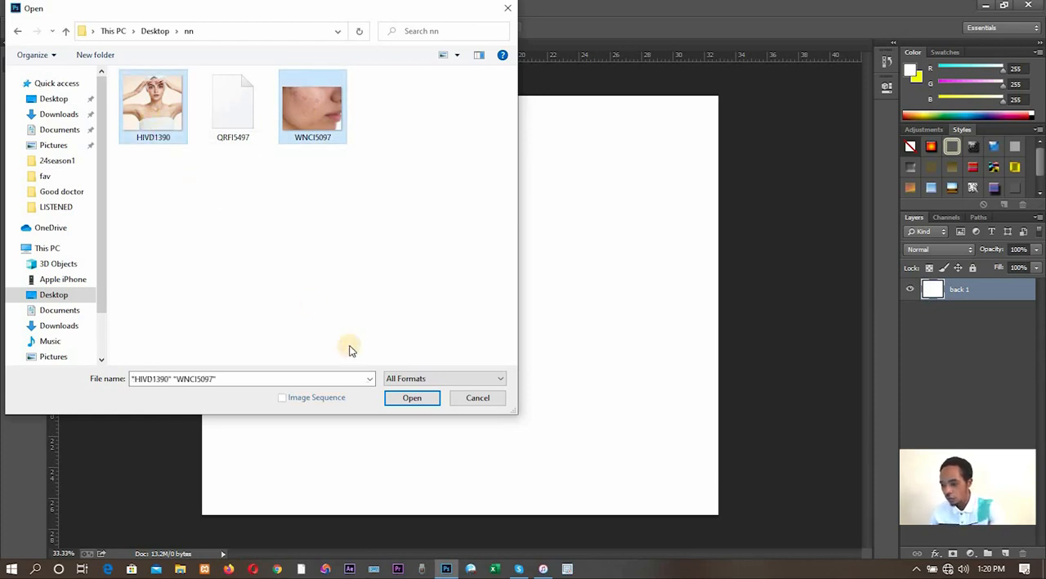
pyautogui.click(416, 398)
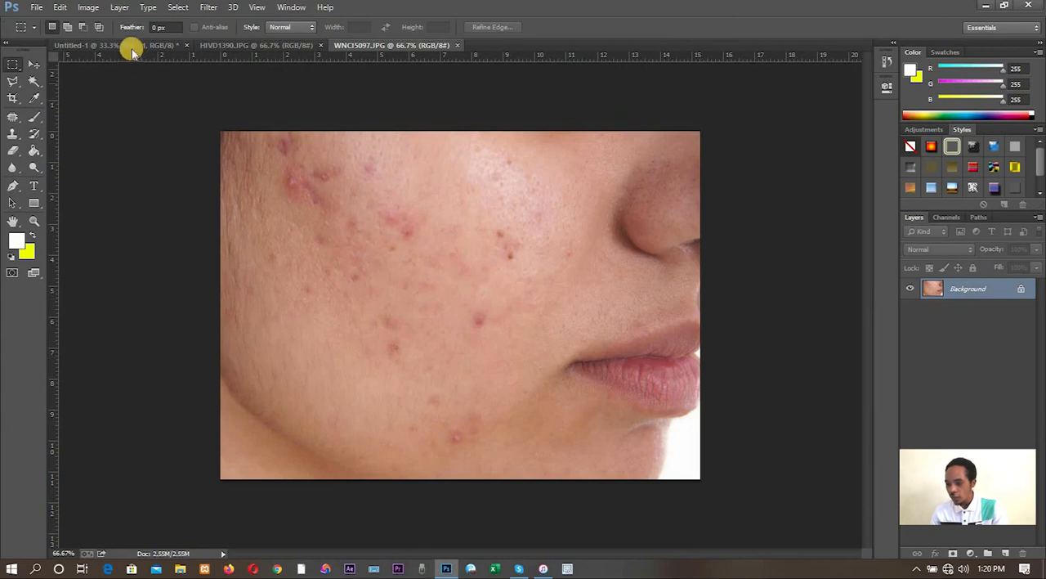
# - Examine the woman's face in HIVD1390.JPG at magnifications between 100% and 300%, ending at 200%
pyautogui.click(271, 45)
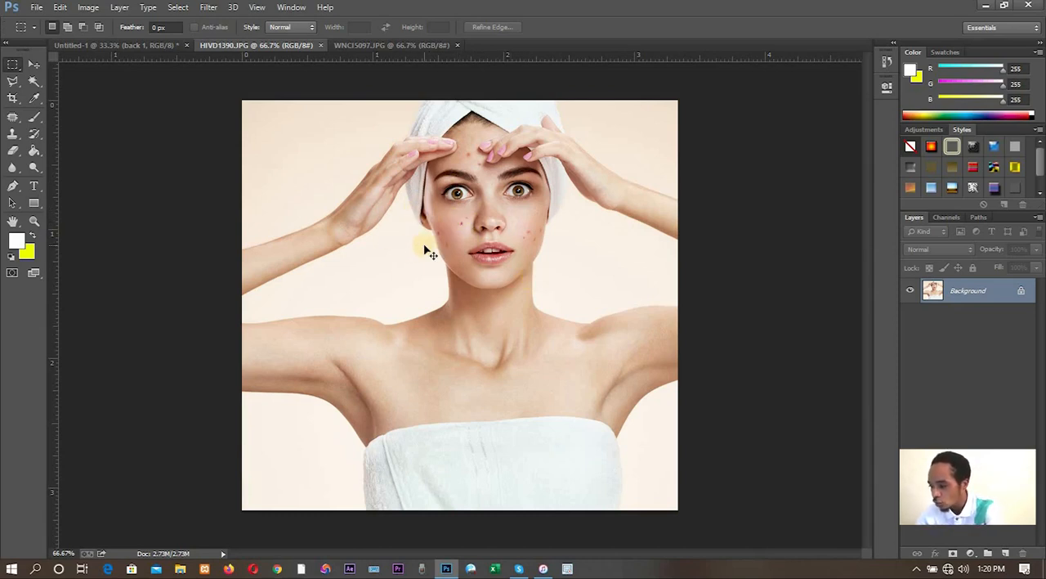
pyautogui.hotkey('ctrl', '+')
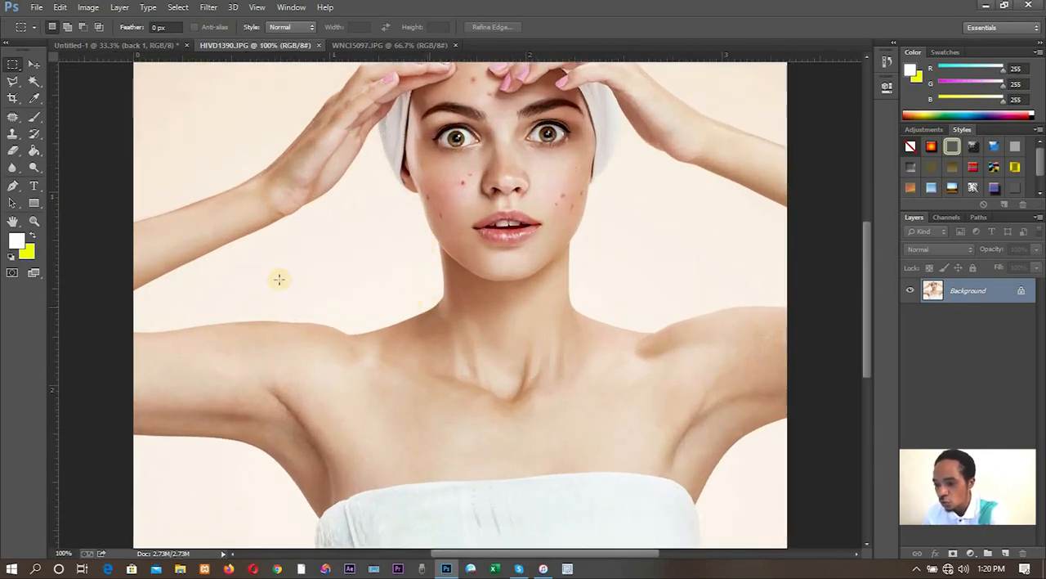
pyautogui.click(34, 220)
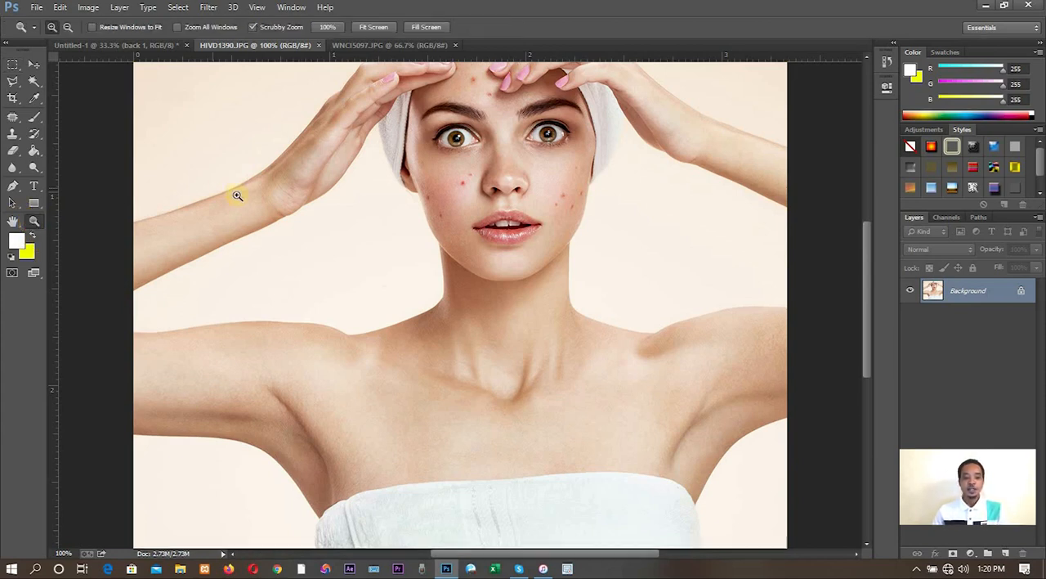
pyautogui.click(350, 243)
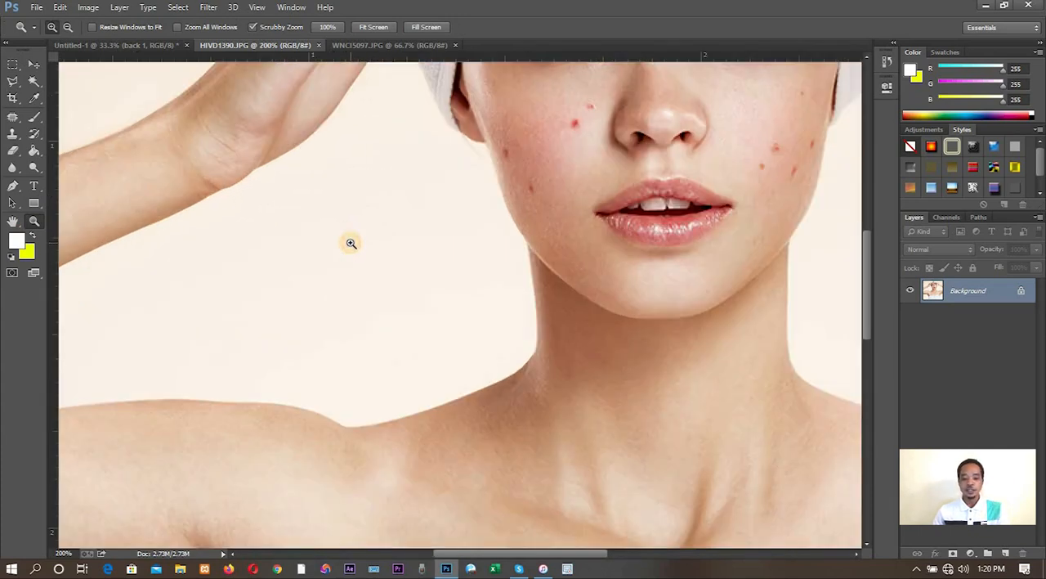
pyautogui.click(673, 173)
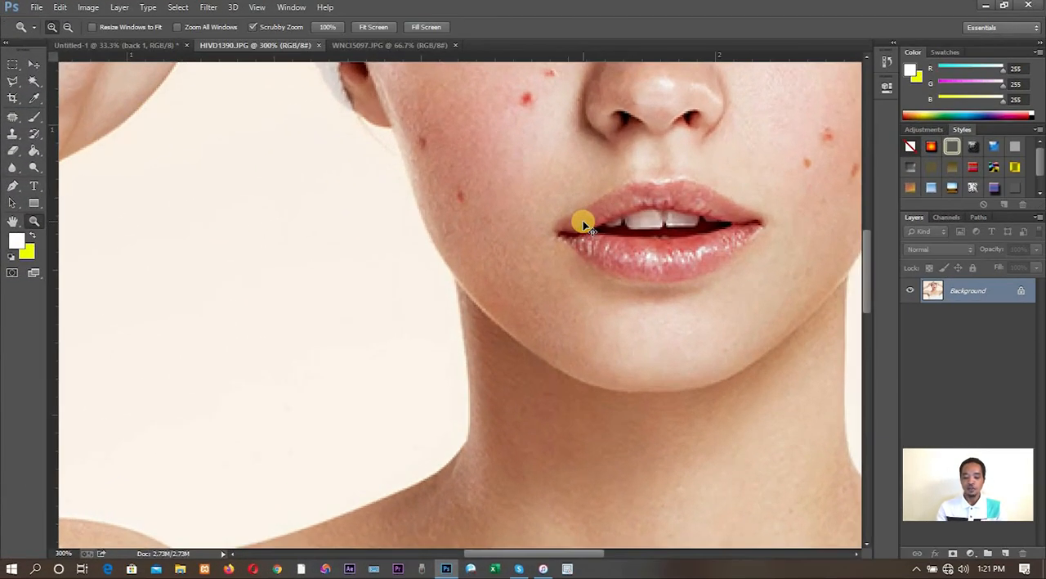
pyautogui.hotkey('ctrl', '-')
pyautogui.hotkey('ctrl', '-')
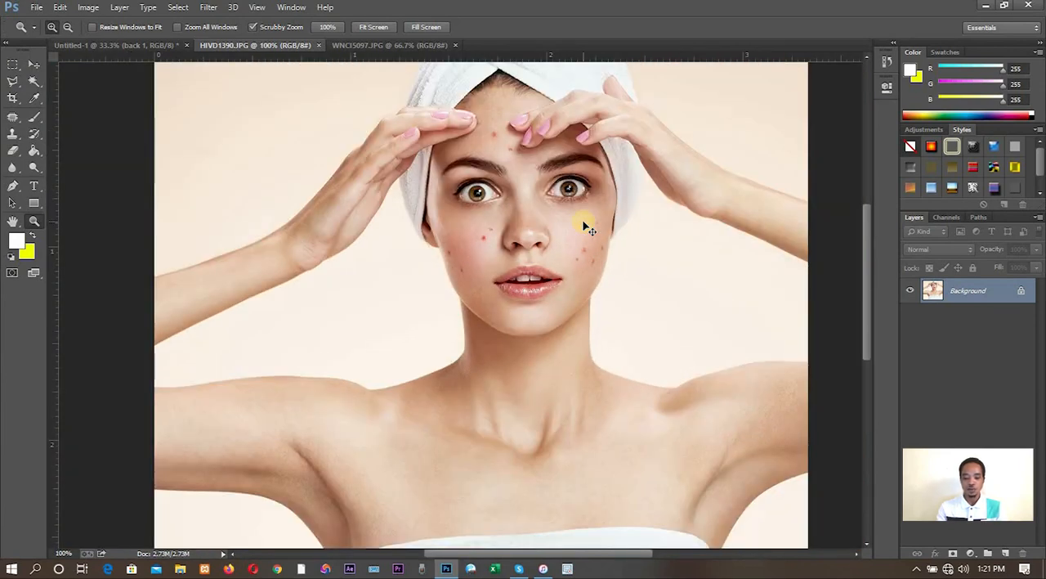
pyautogui.hotkey('ctrl', '-')
pyautogui.hotkey('ctrl', '+')
pyautogui.hotkey('ctrl', '+')
pyautogui.hotkey('ctrl', '-')
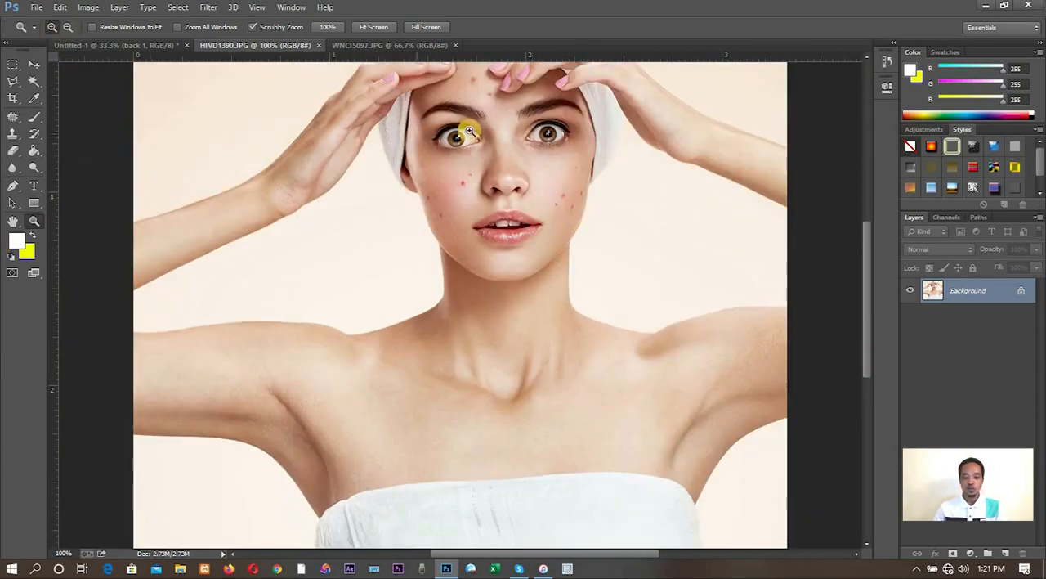
pyautogui.click(516, 117)
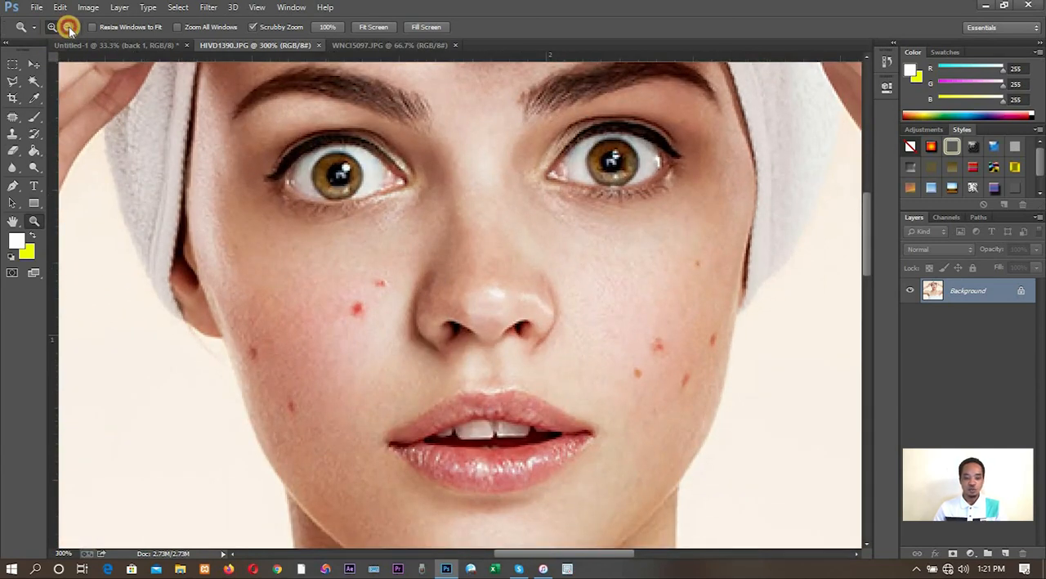
pyautogui.click(455, 194)
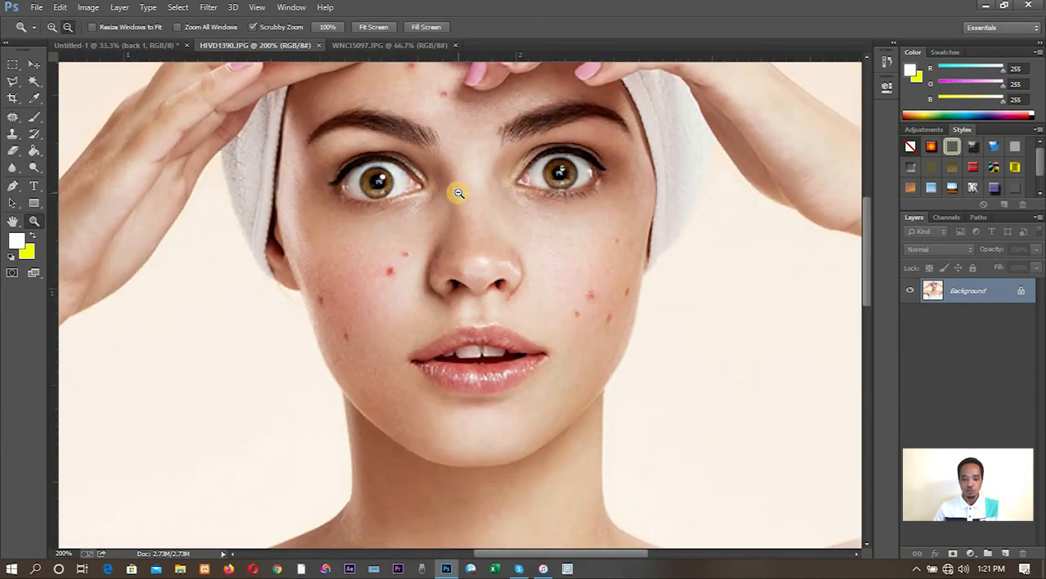
pyautogui.click(455, 192)
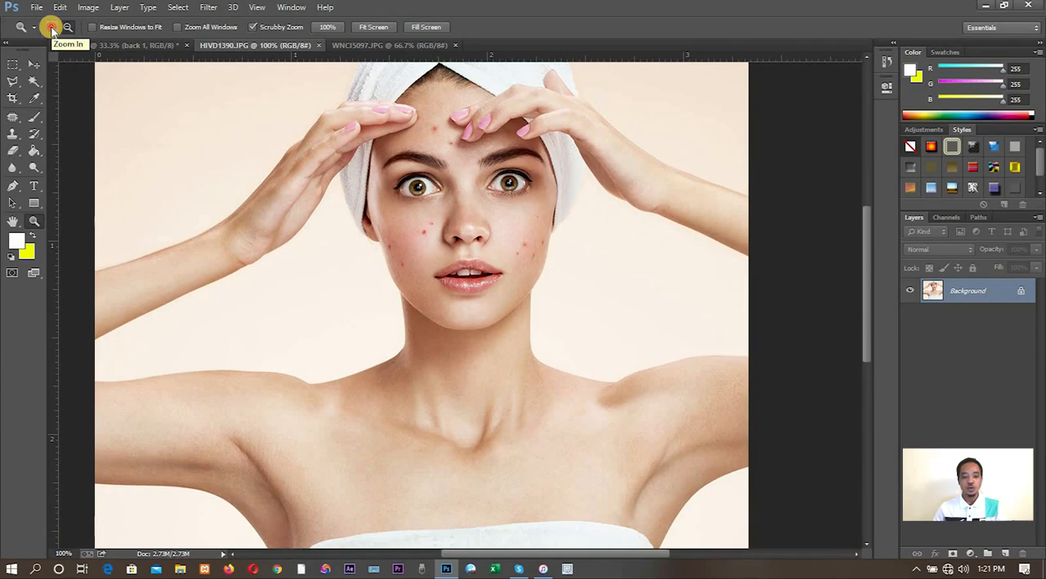
pyautogui.click(466, 137)
pyautogui.click(542, 345)
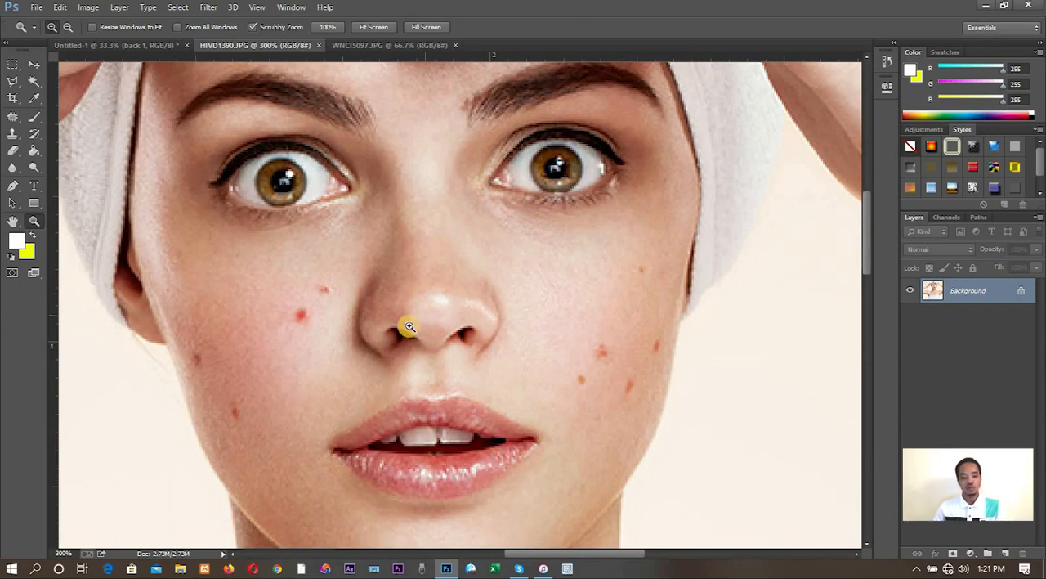
pyautogui.click(68, 27)
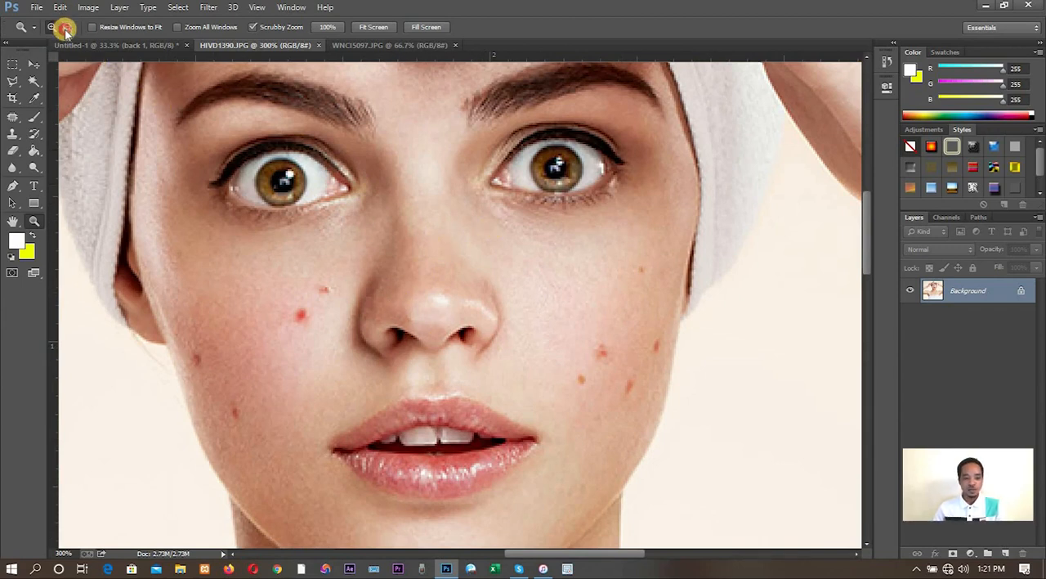
pyautogui.click(347, 199)
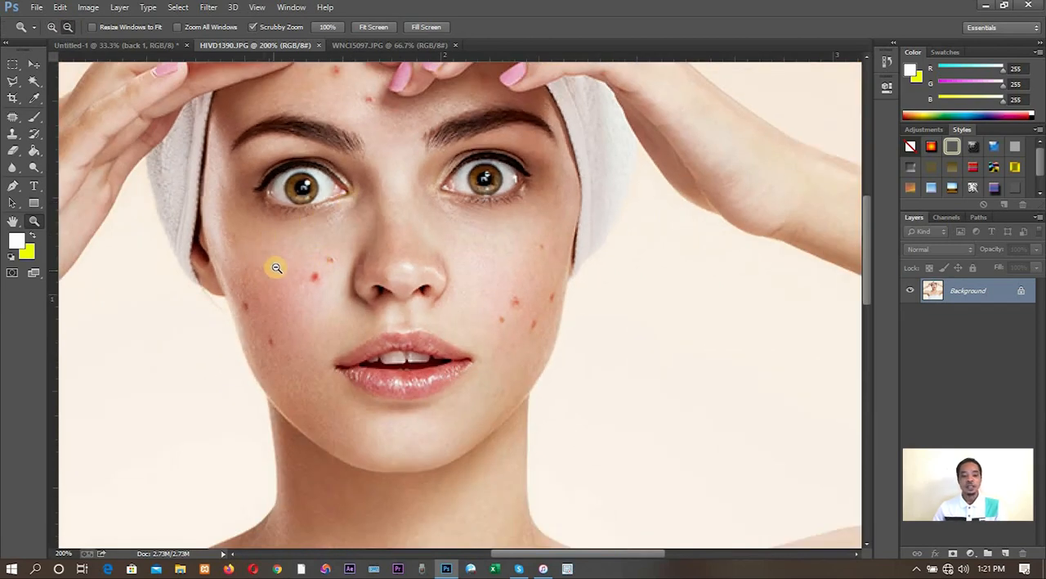
# - Convert the locked background of HIVD1390.JPG to a regular layer named "female pic"
pyautogui.click(34, 63)
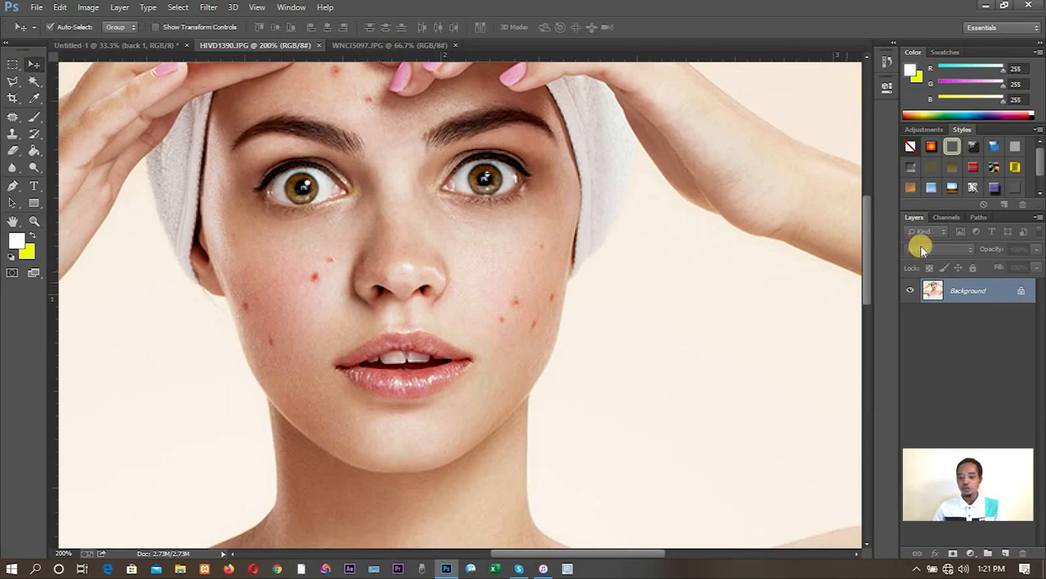
pyautogui.doubleClick(1006, 300)
pyautogui.press('Escape')
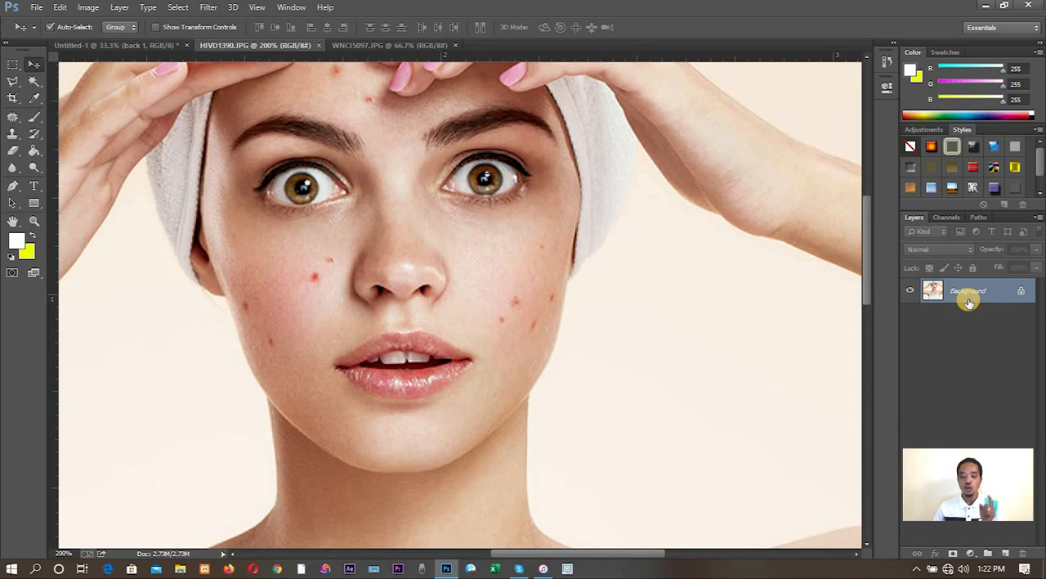
pyautogui.doubleClick(994, 299)
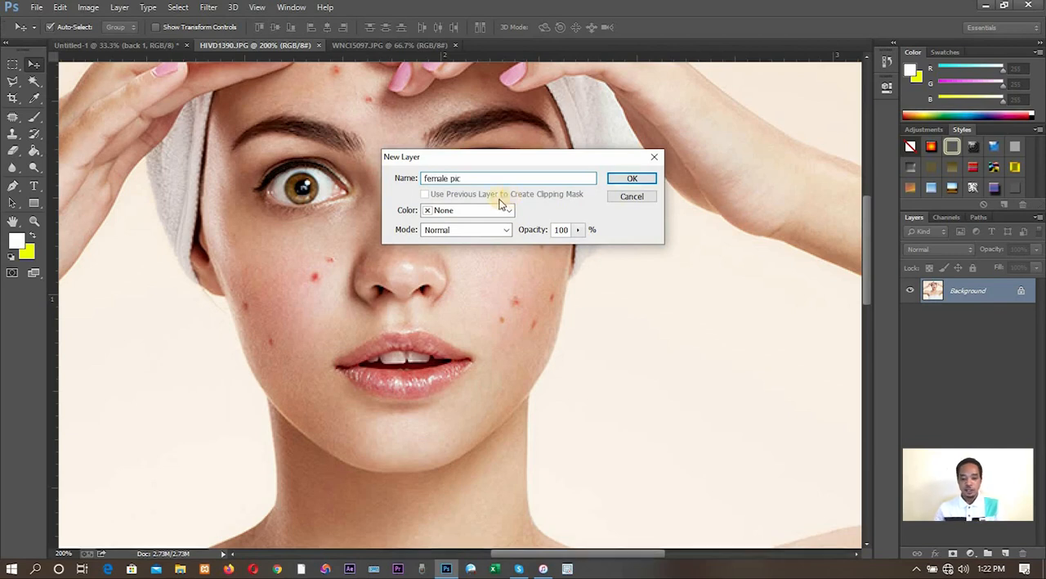
pyautogui.click(617, 177)
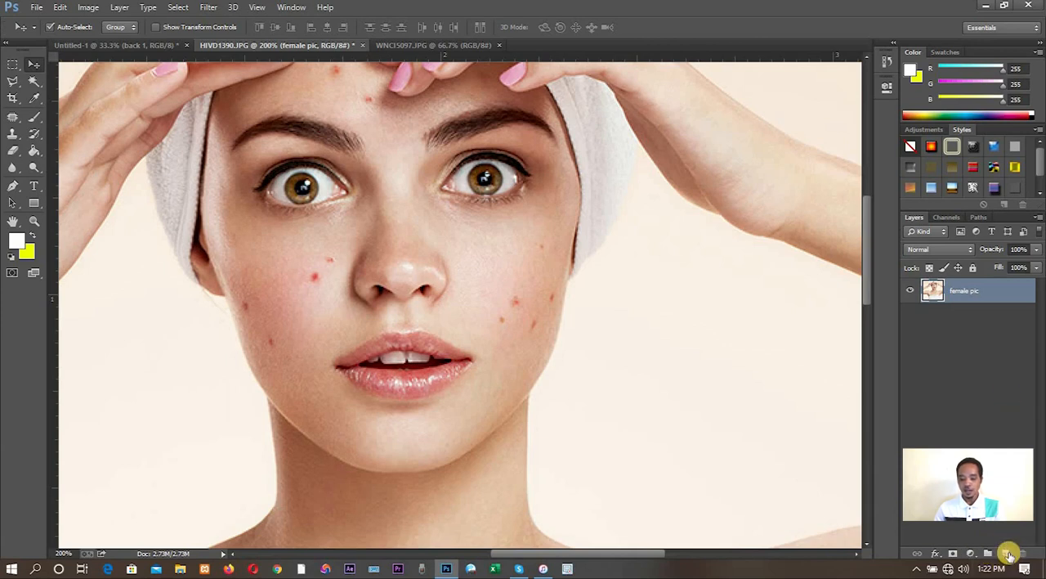
# - Add a new layer above "female pic", swap the foreground and background colours, and fill the new layer with yellow using the Paint Bucket
pyautogui.click(1009, 553)
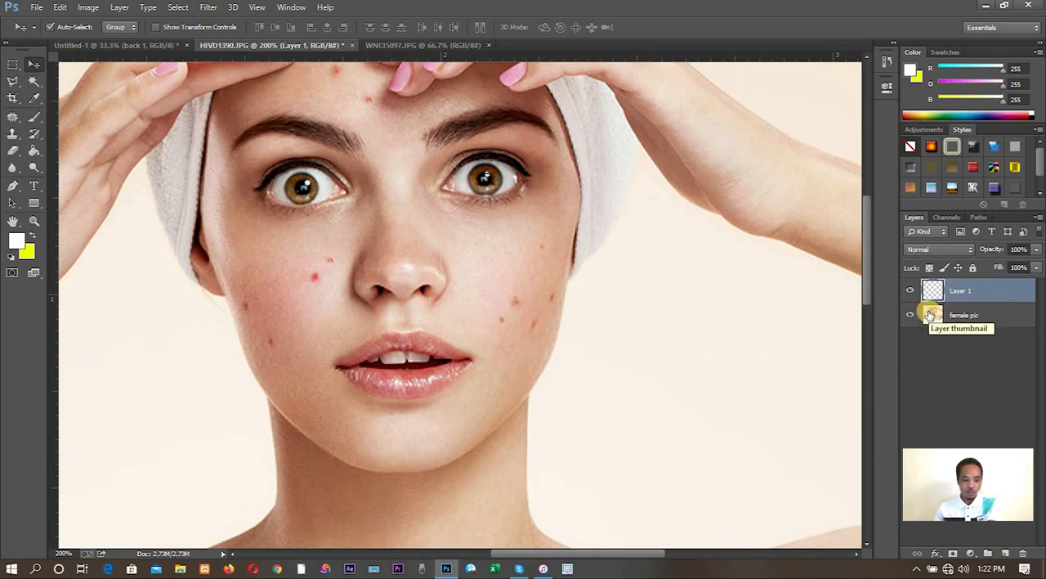
pyautogui.click(33, 236)
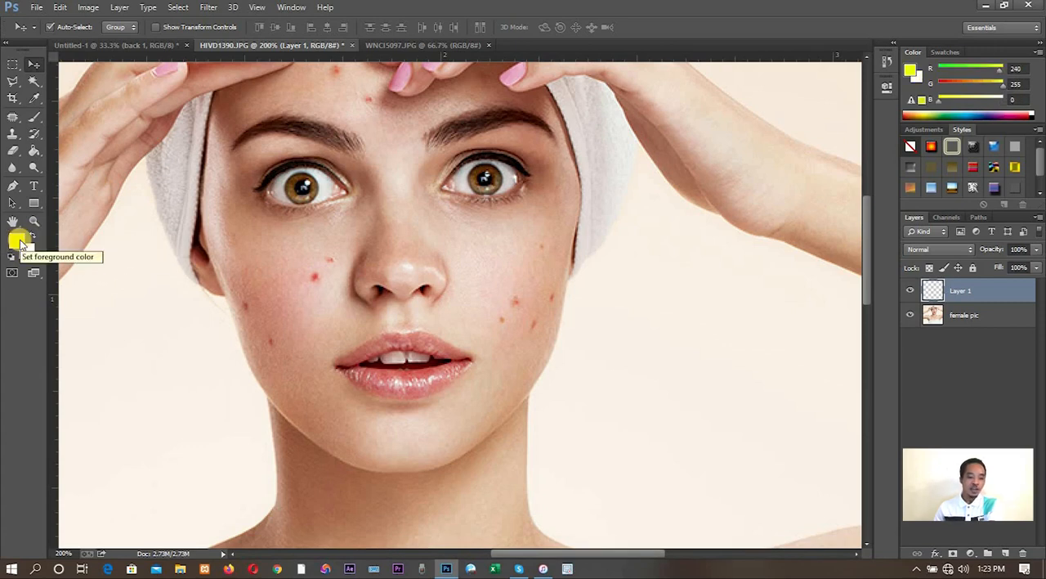
pyautogui.click(35, 152)
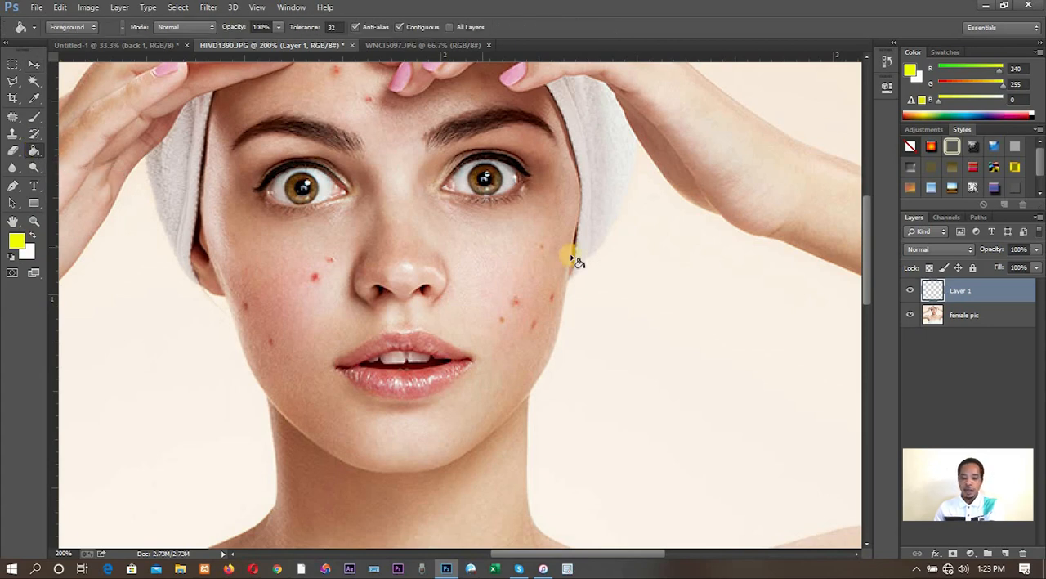
pyautogui.click(615, 270)
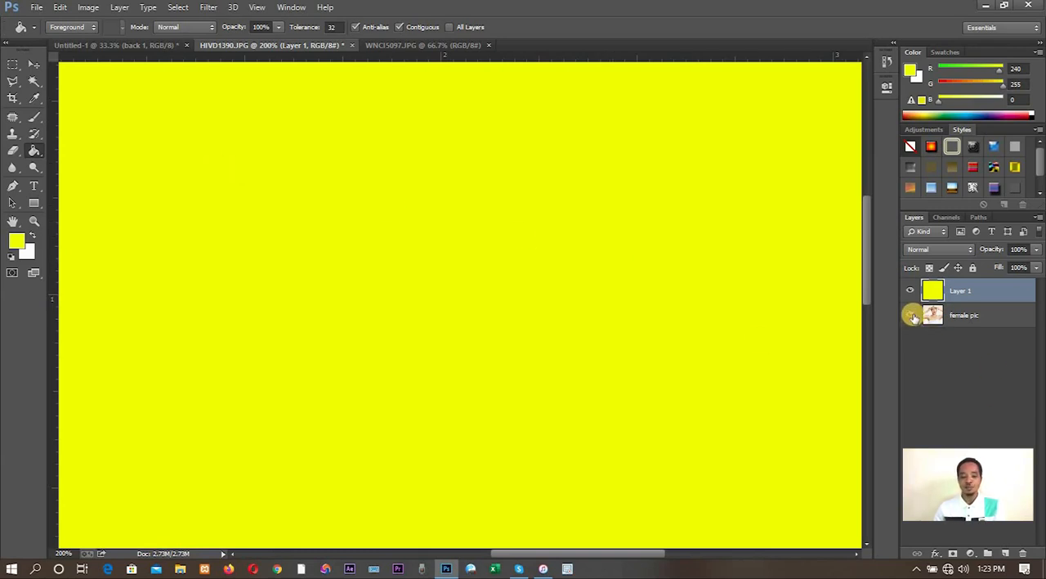
# - Move the "female pic" layer above the yellow layer and toggle its visibility off and on to compare the two layers
pyautogui.click(970, 316)
pyautogui.moveTo(970, 317); pyautogui.dragTo(969, 292)
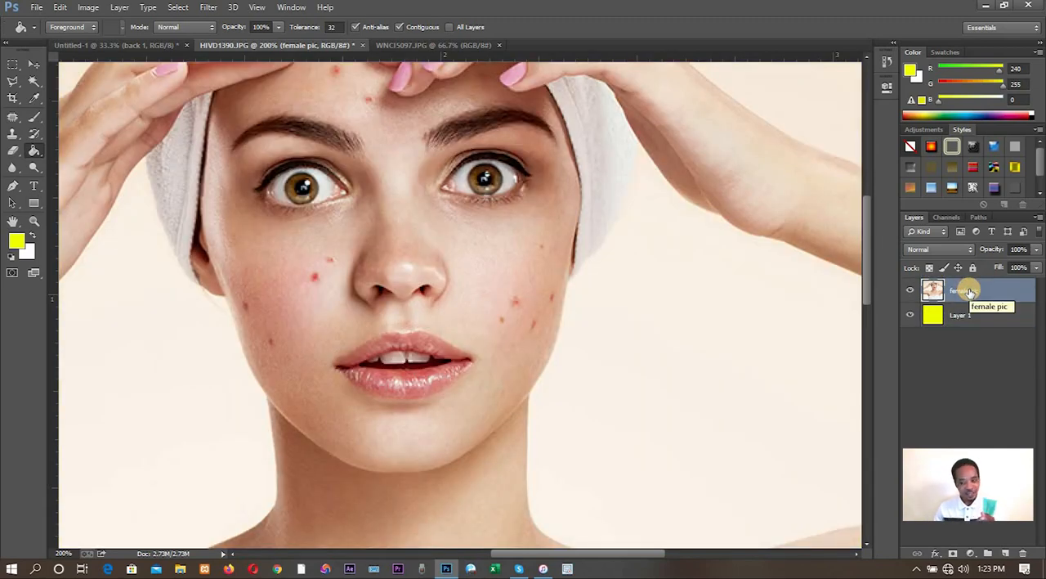
pyautogui.click(910, 291)
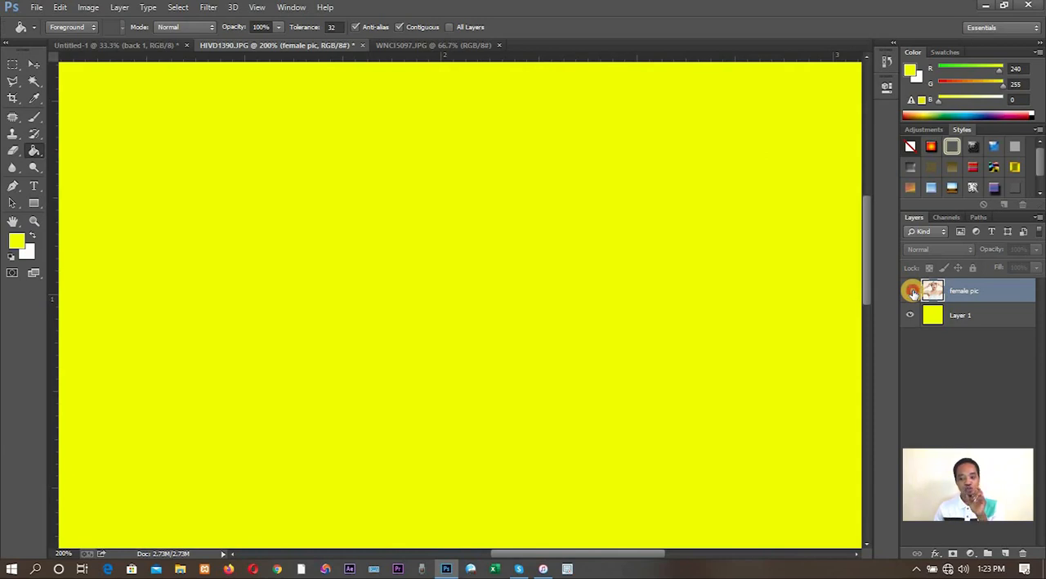
pyautogui.click(910, 291)
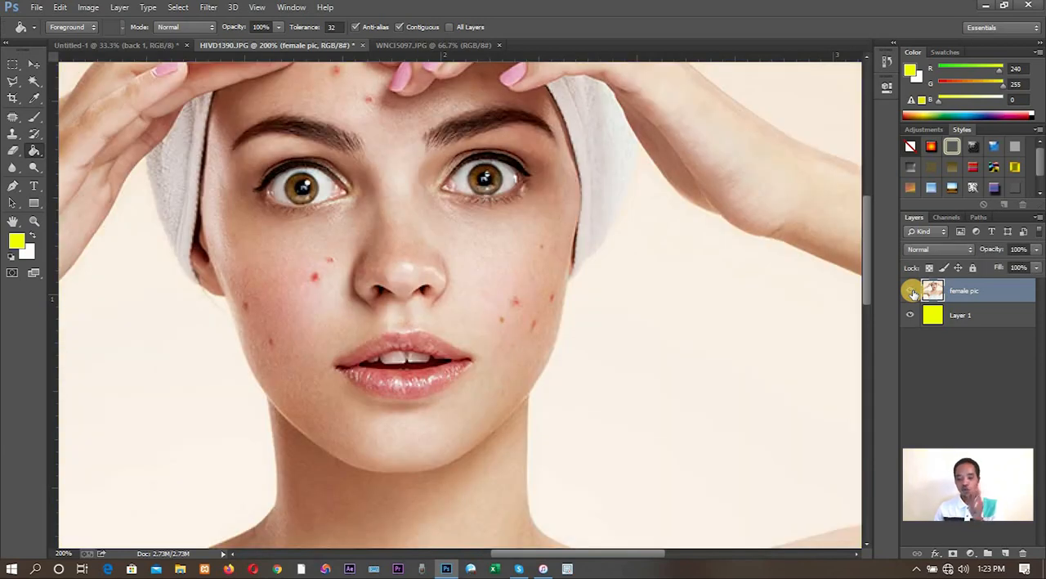
pyautogui.click(911, 291)
pyautogui.click(912, 292)
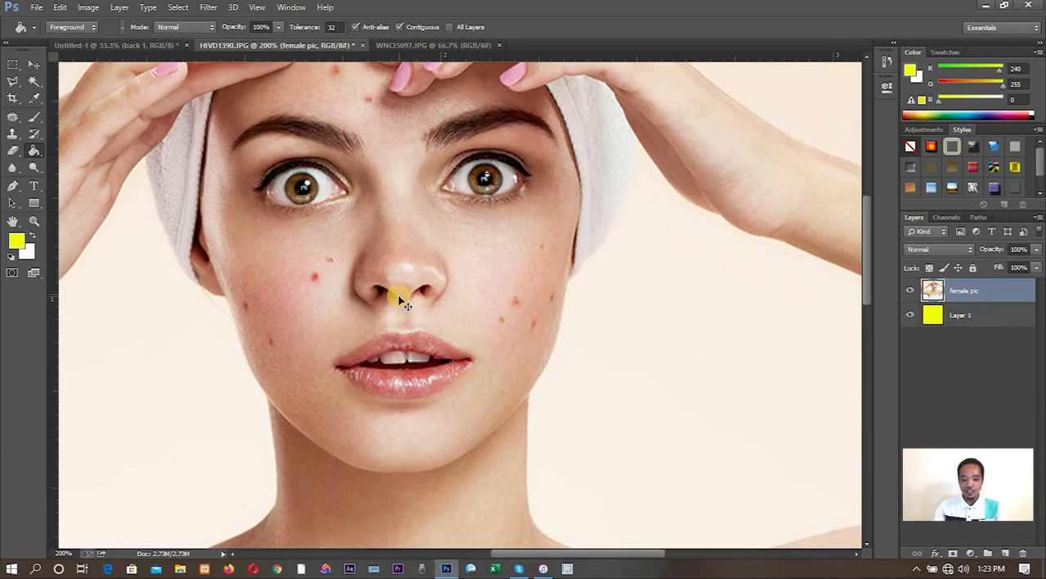
# - Try Magic Wand selections on the background areas around the woman at tolerance 32, and clear the selection
pyautogui.hotkey('ctrl', '-')
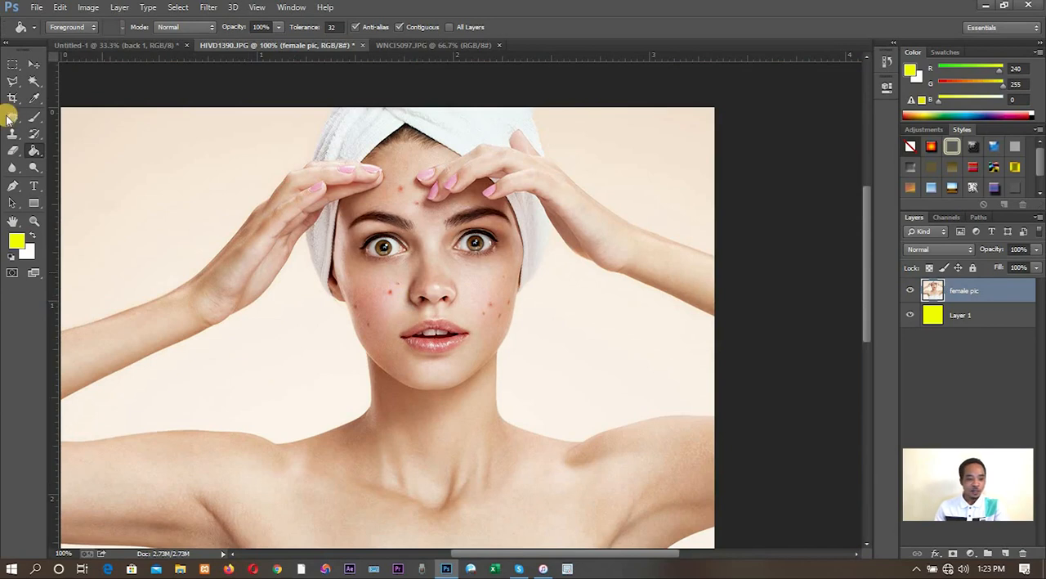
pyautogui.click(34, 81)
pyautogui.click(603, 347)
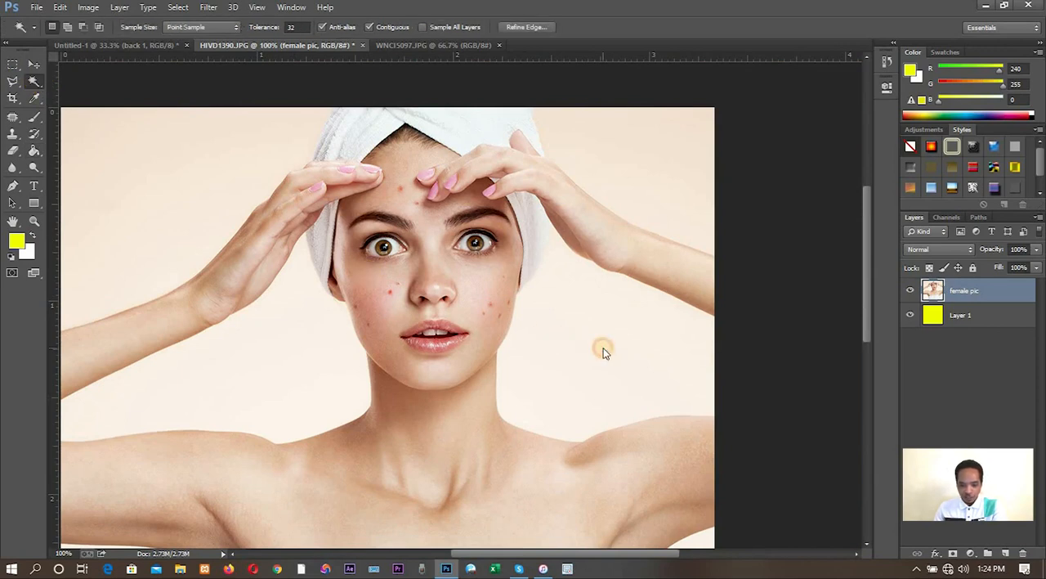
pyautogui.click(270, 360)
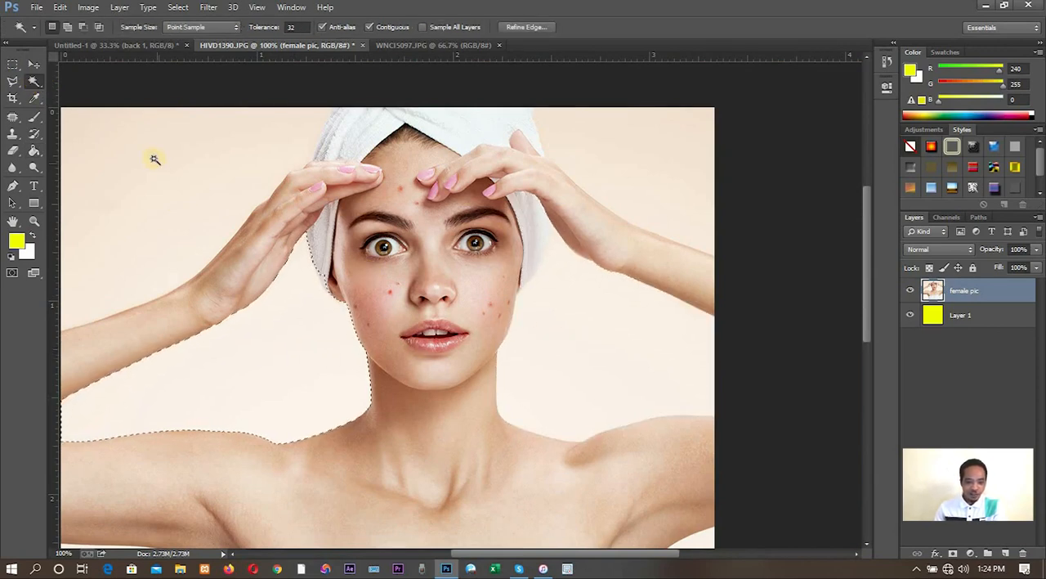
pyautogui.click(151, 169)
pyautogui.click(629, 169)
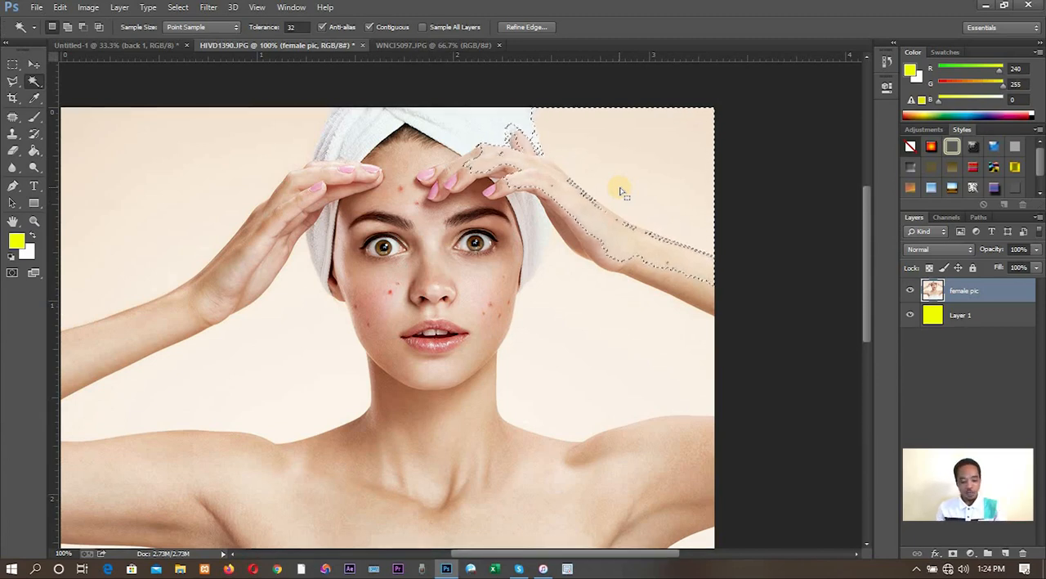
pyautogui.hotkey('ctrl', 'd')
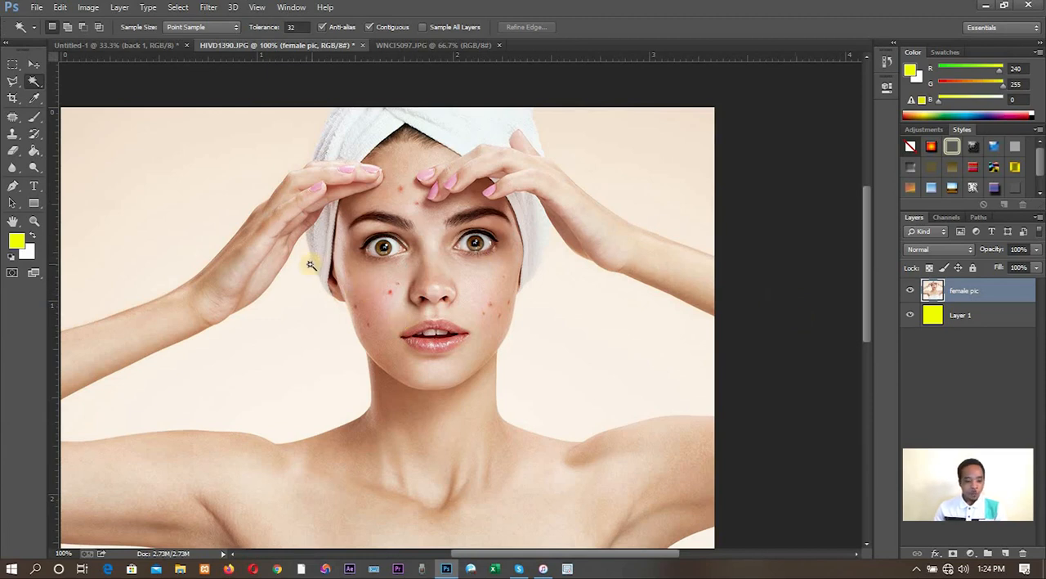
# - Try covering the two red spots beside the nose with the Clone Stamp tool, sampling clean skin from the same cheek
pyautogui.click(12, 167)
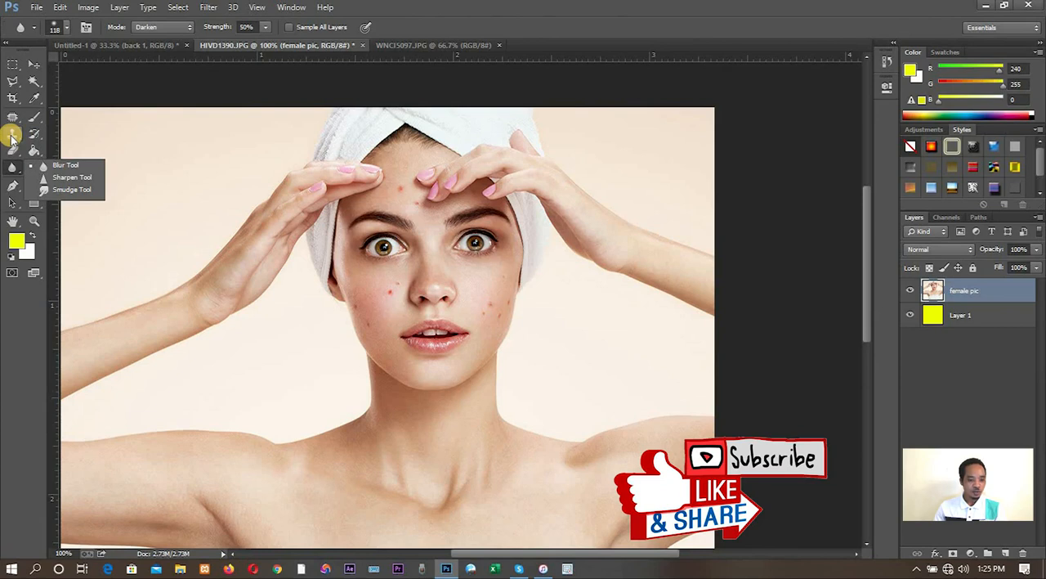
pyautogui.click(12, 135)
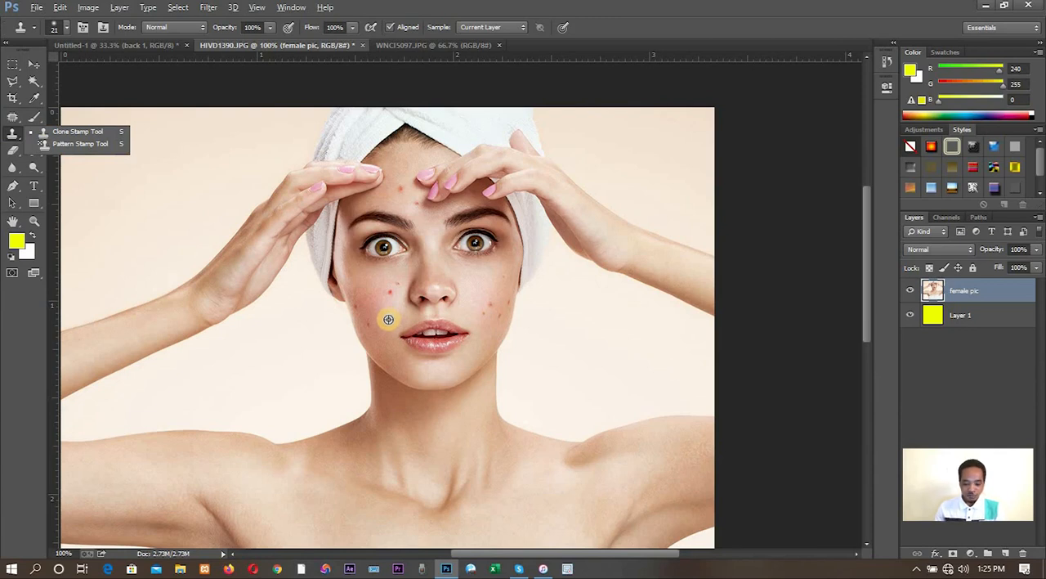
pyautogui.scroll(1, 388, 319)
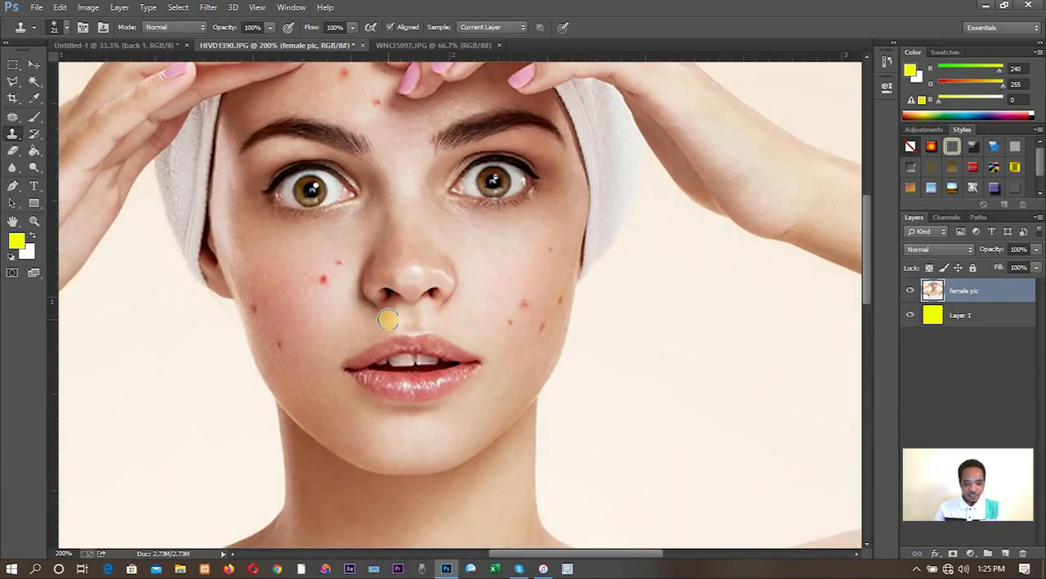
pyautogui.keyDown('alt'); pyautogui.click(324, 319); pyautogui.keyUp('alt')
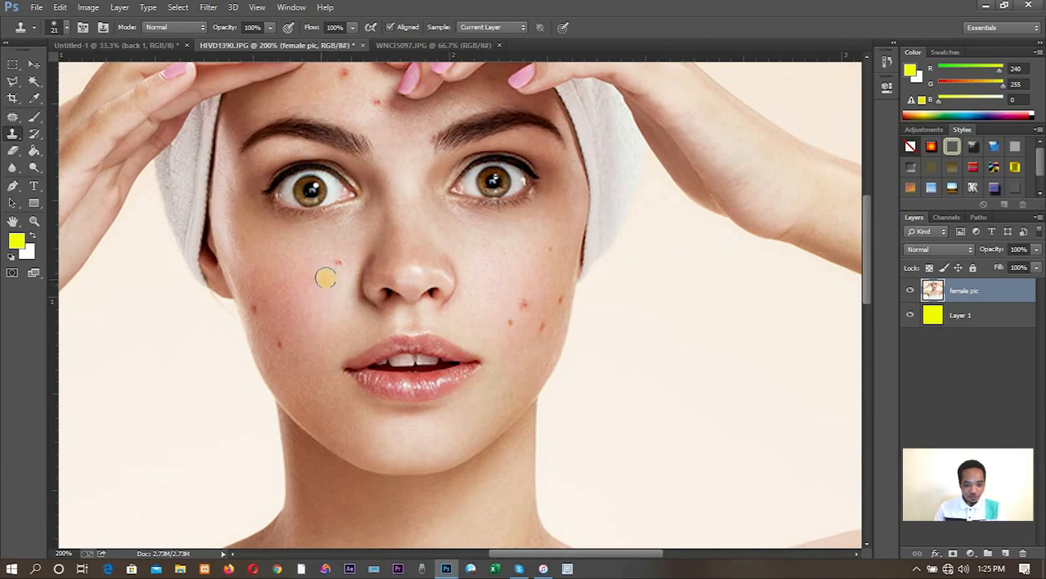
pyautogui.click(323, 281)
pyautogui.keyDown('alt'); pyautogui.click(343, 345); pyautogui.keyUp('alt')
pyautogui.click(334, 302)
pyautogui.click(322, 283)
pyautogui.keyDown('alt'); pyautogui.click(319, 317); pyautogui.keyUp('alt')
pyautogui.click(320, 279)
pyautogui.keyDown('alt'); pyautogui.click(347, 269); pyautogui.keyUp('alt')
pyautogui.click(338, 264)
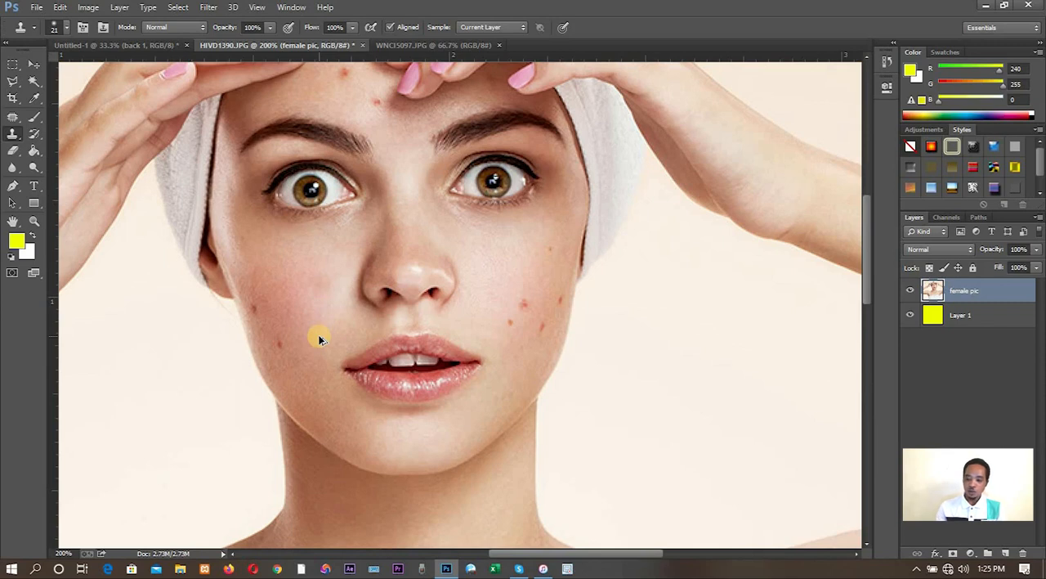
# - Undo the Clone Stamp strokes by reverting the image history to the Deselect state
pyautogui.click(889, 62)
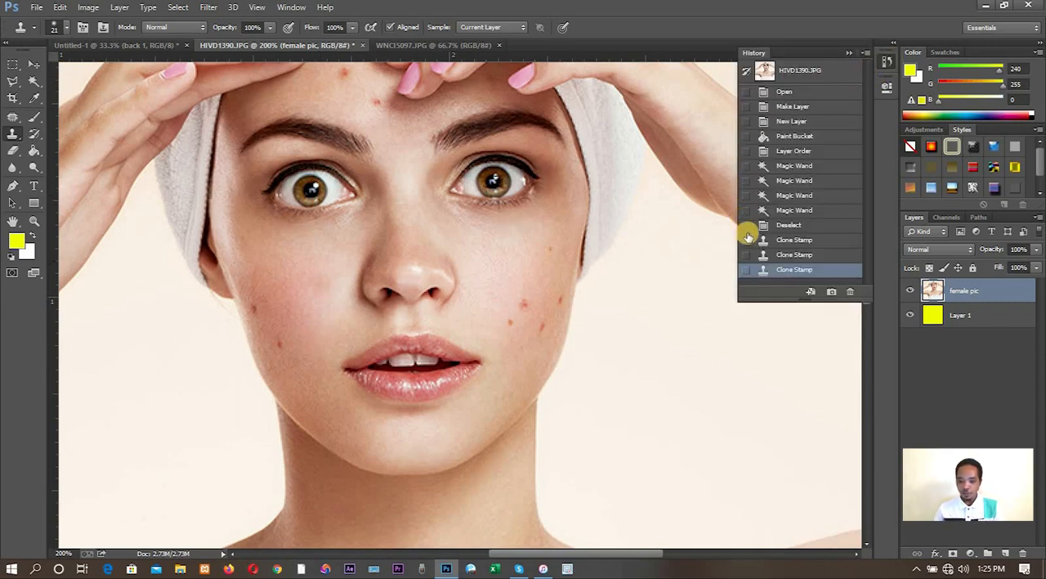
pyautogui.click(786, 225)
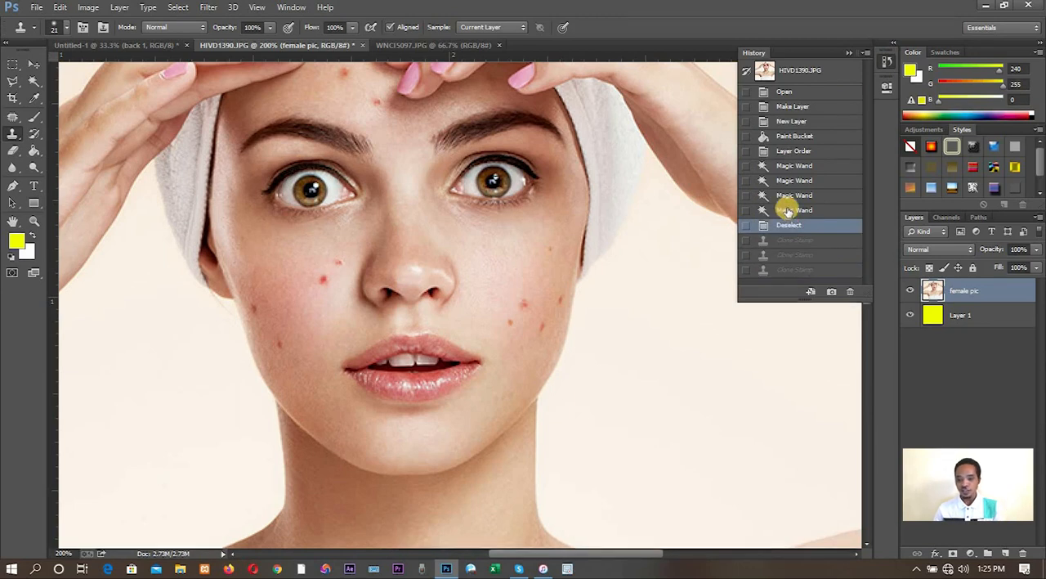
pyautogui.click(887, 60)
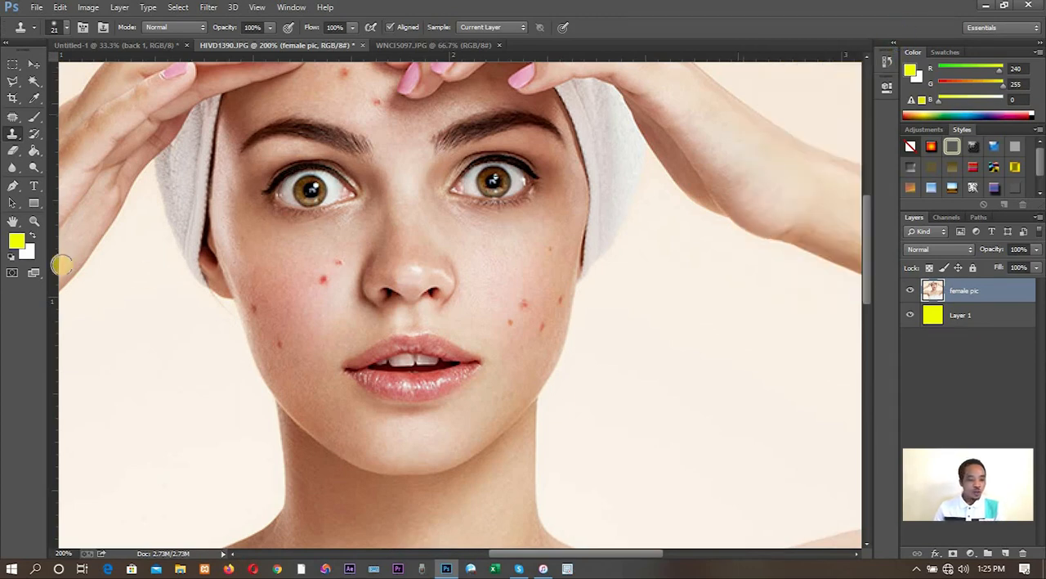
# - Remove the two red spots beside the nose with the Healing Brush, sampling clean skin just below them
pyautogui.click(30, 132)
pyautogui.click(27, 121)
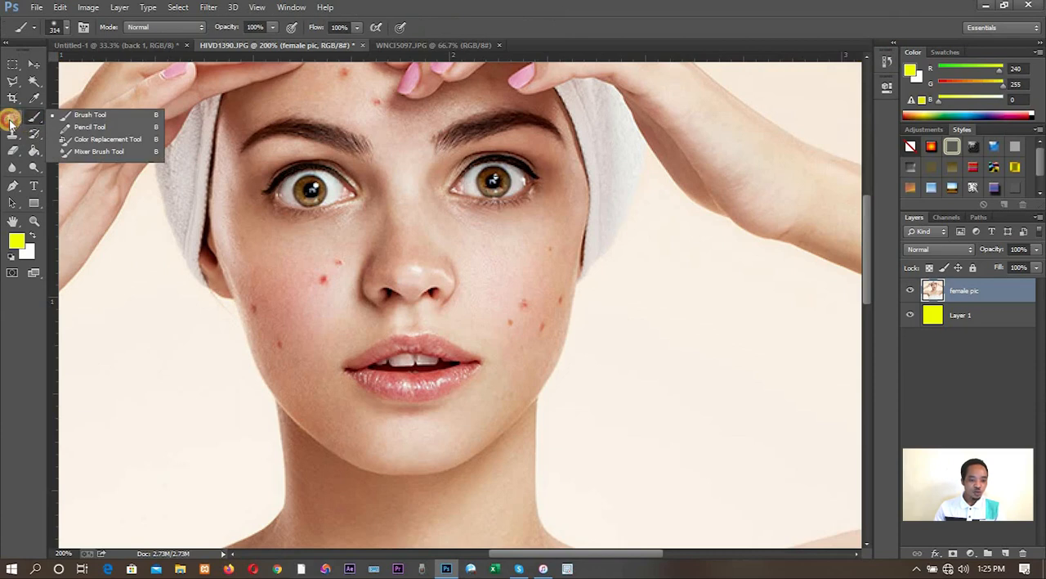
pyautogui.click(11, 121)
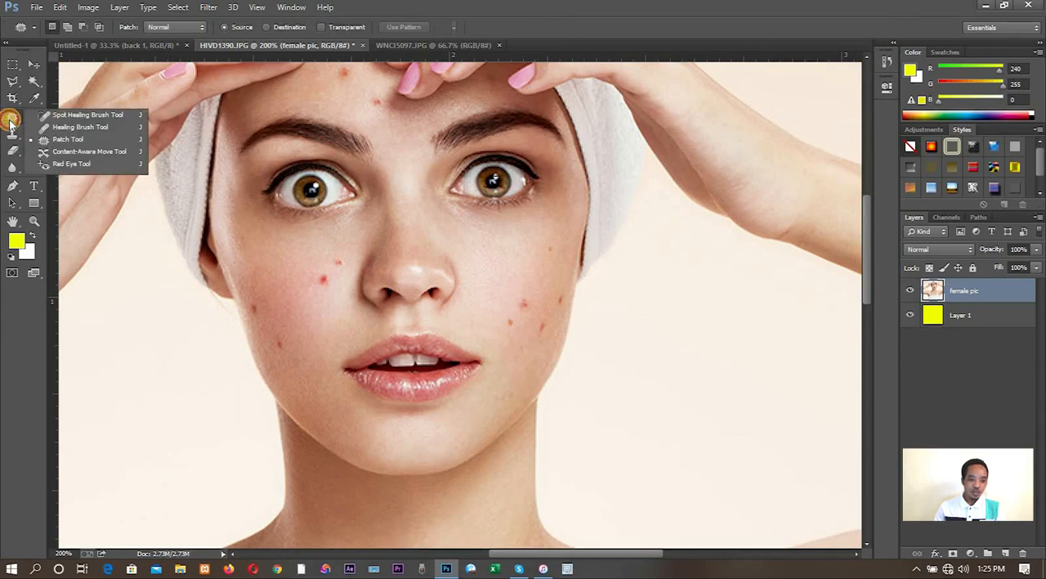
pyautogui.click(70, 127)
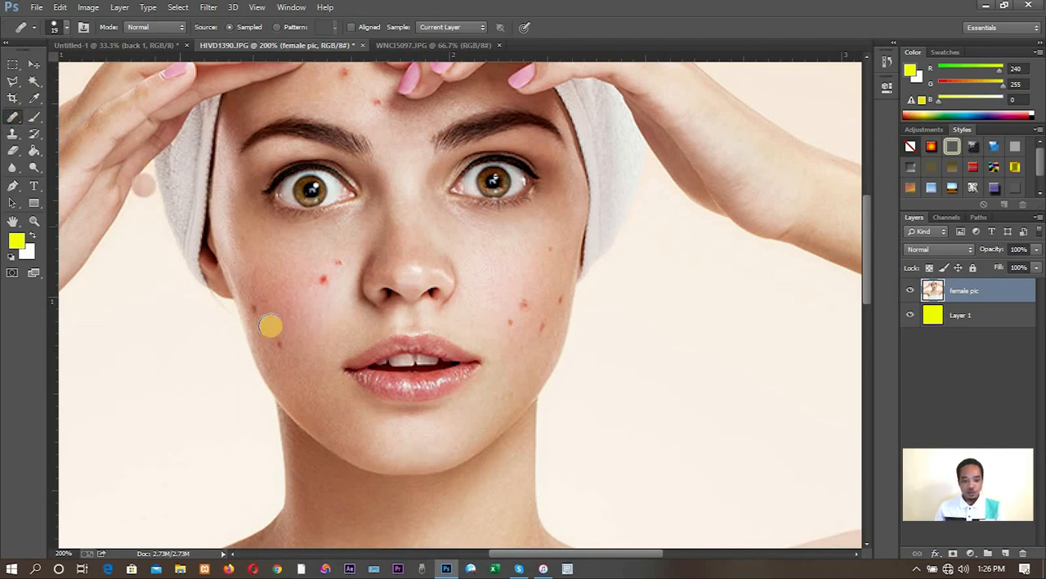
pyautogui.keyDown('alt'); pyautogui.click(333, 311); pyautogui.keyUp('alt')
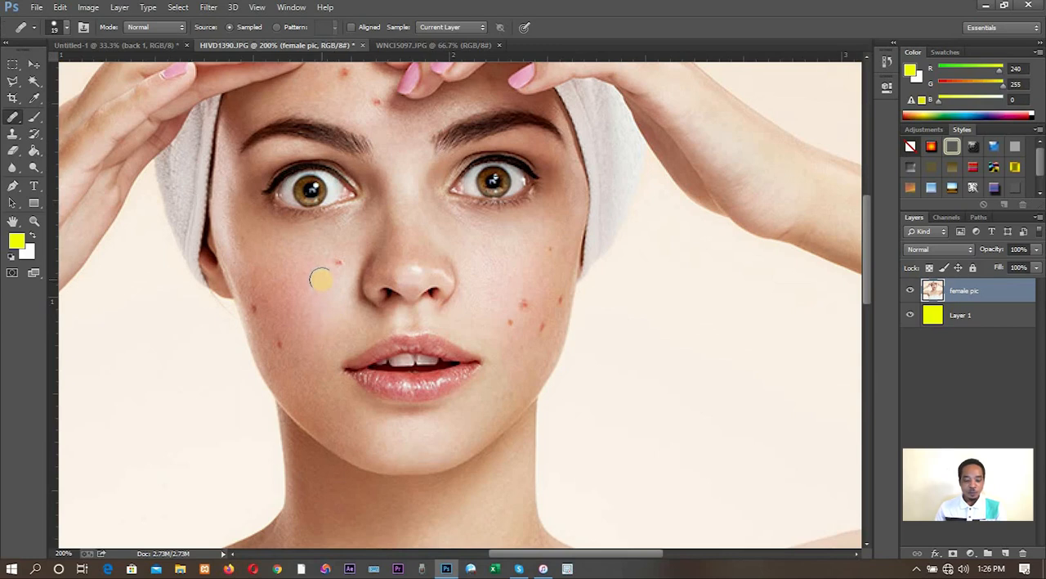
pyautogui.click(321, 279)
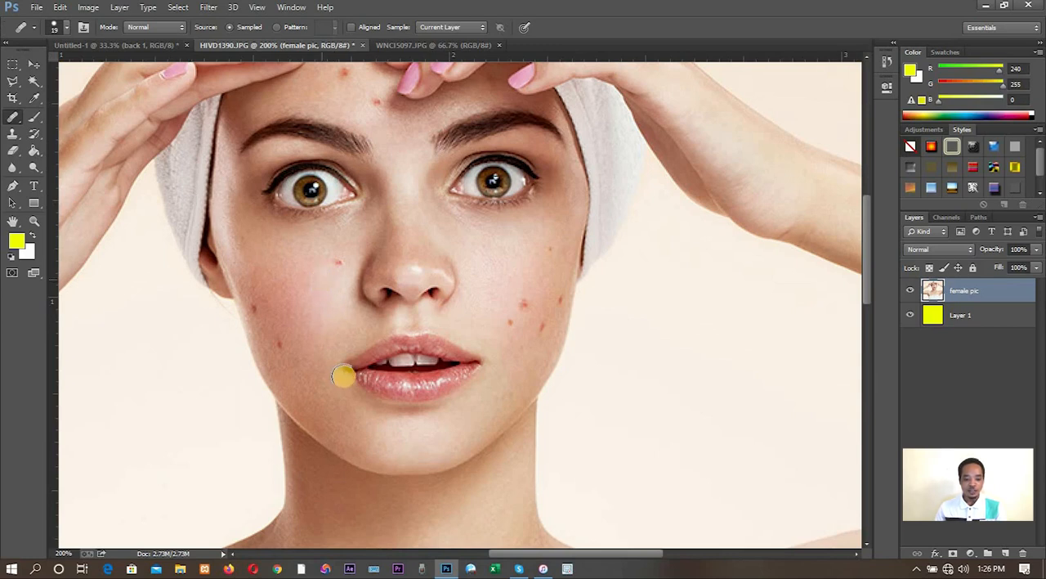
pyautogui.click(344, 266)
# - Heal the two blemishes along the outer edge of the same cheek with the Healing Brush, sampling clear skin nearby
pyautogui.click(322, 354)
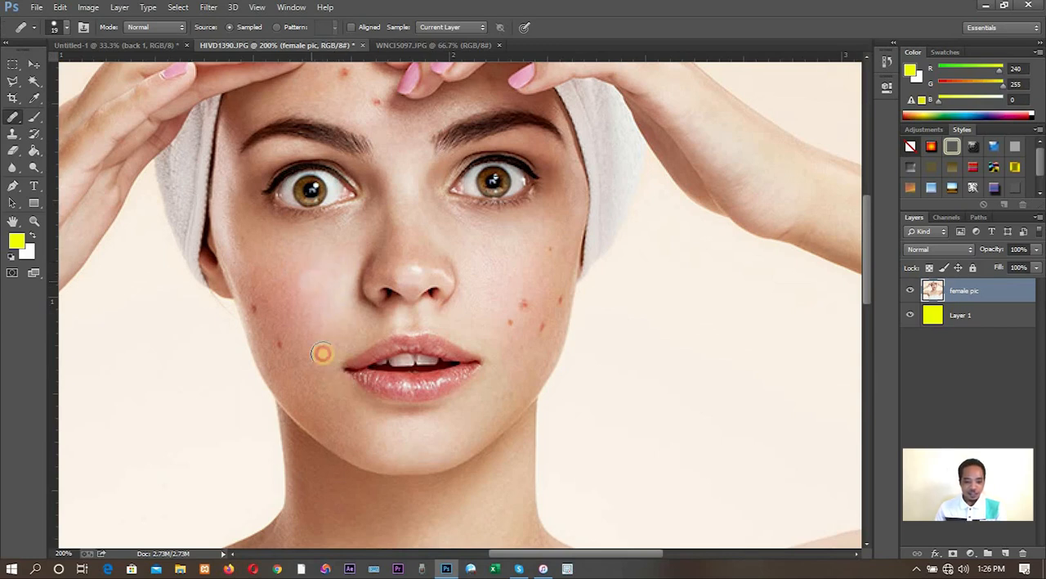
pyautogui.click(282, 340)
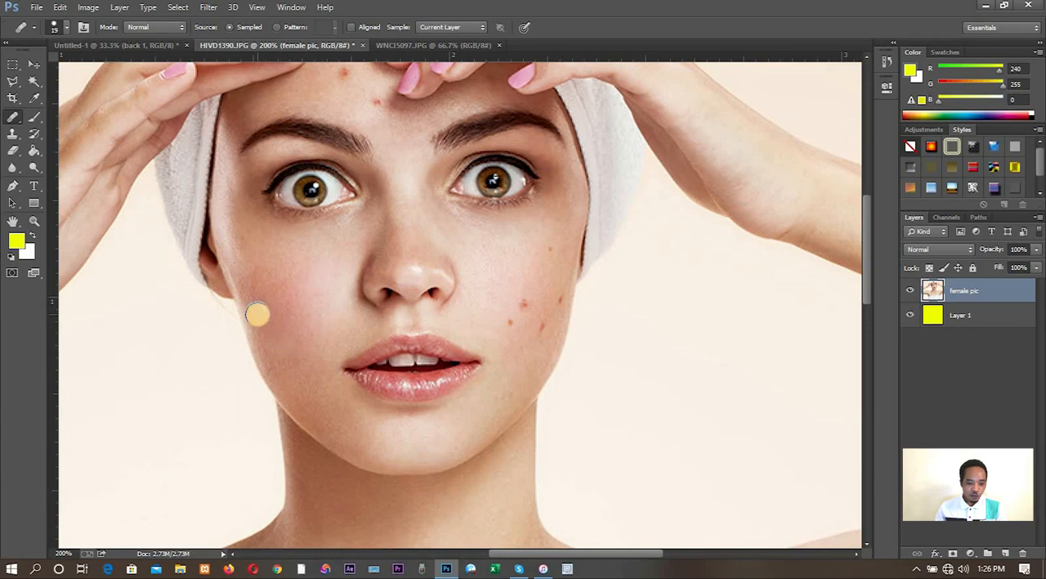
pyautogui.click(260, 311)
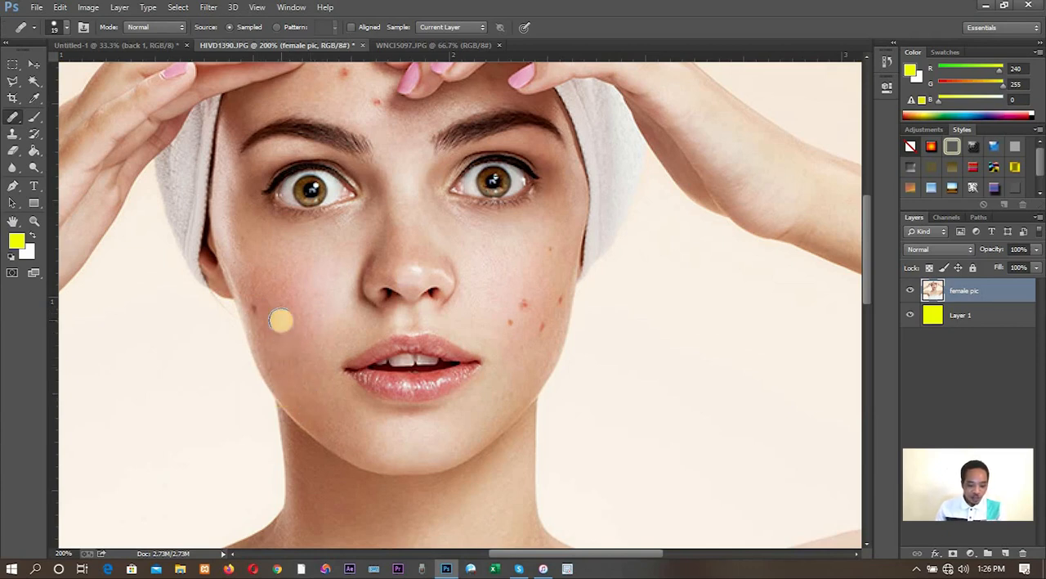
pyautogui.click(256, 311)
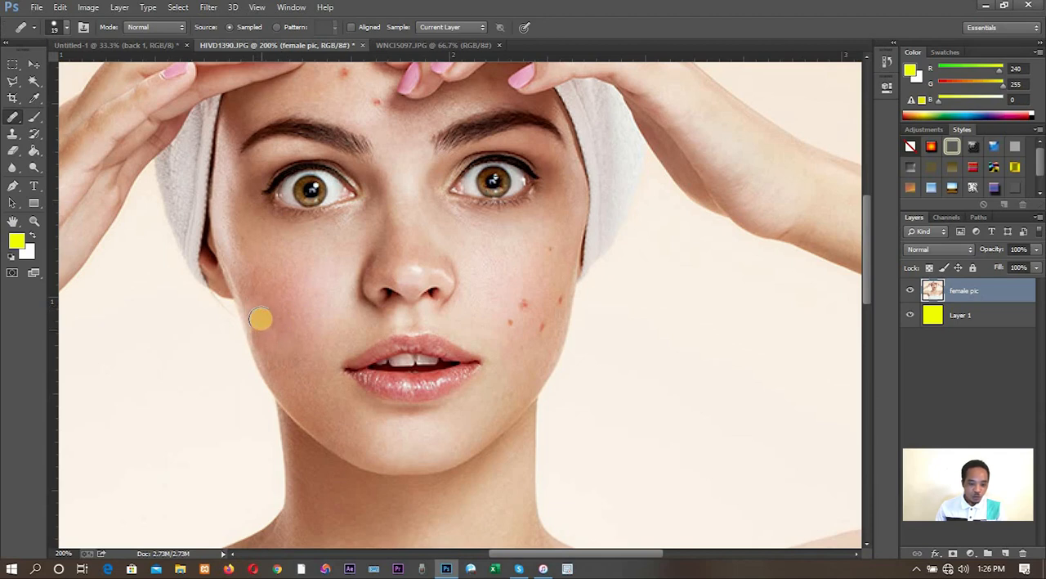
pyautogui.click(268, 343)
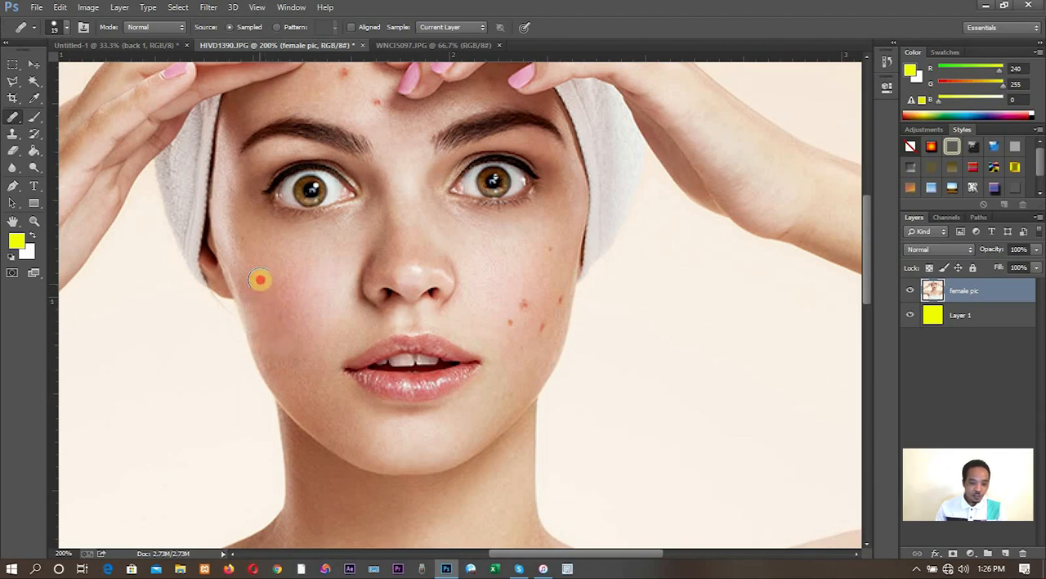
pyautogui.click(250, 289)
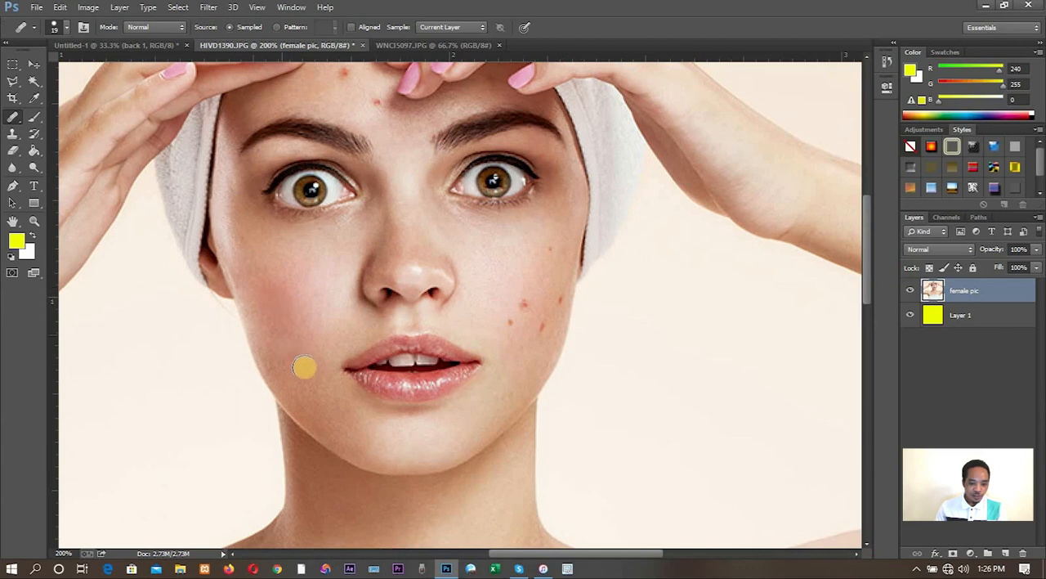
# - Even out the remaining skin irregularities across the already healed cheek with repeated Healing Brush dabs
pyautogui.click(302, 328)
pyautogui.click(308, 355)
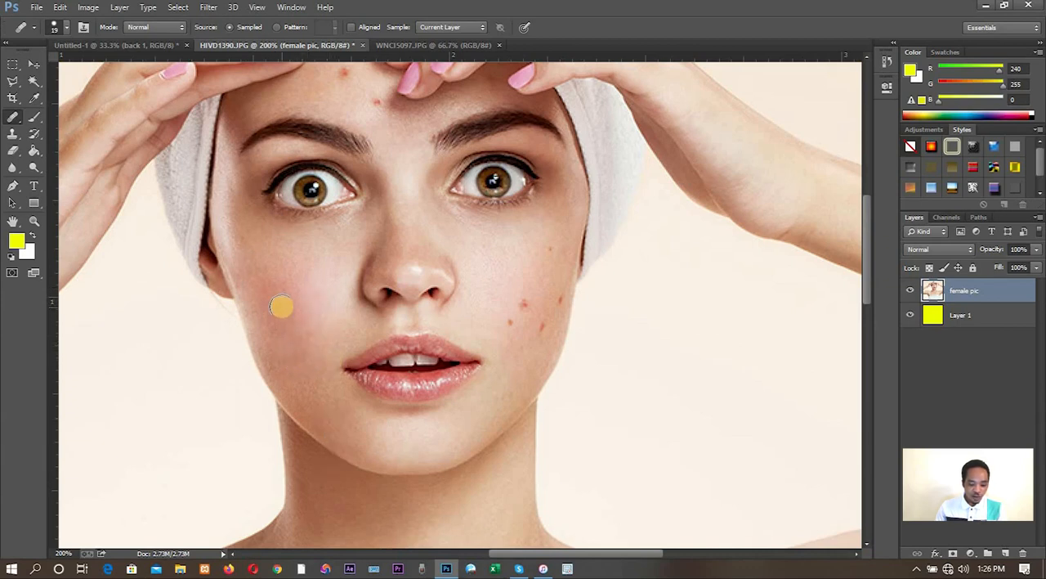
pyautogui.click(295, 327)
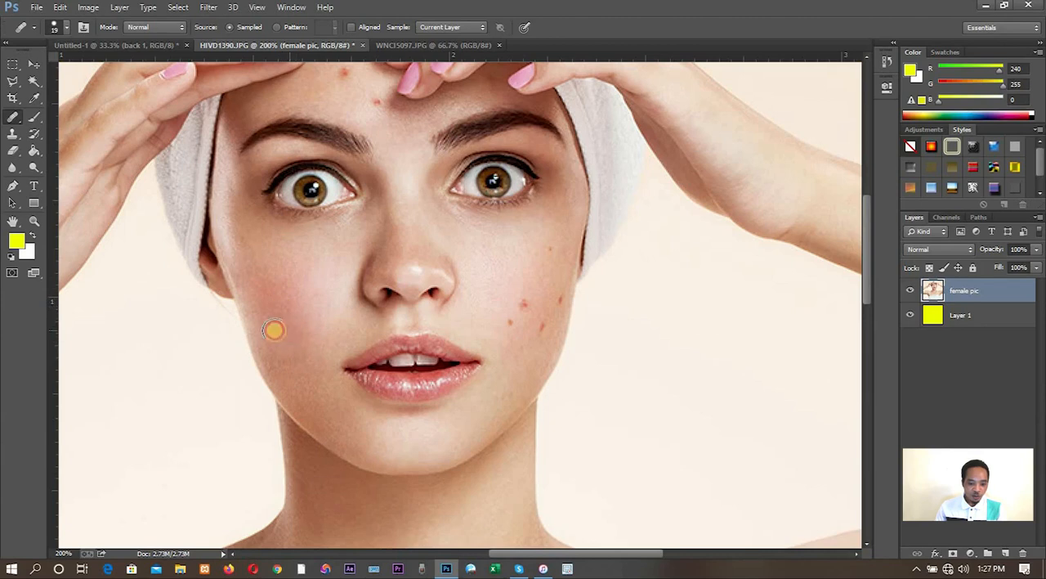
pyautogui.click(260, 327)
pyautogui.click(266, 348)
pyautogui.click(291, 359)
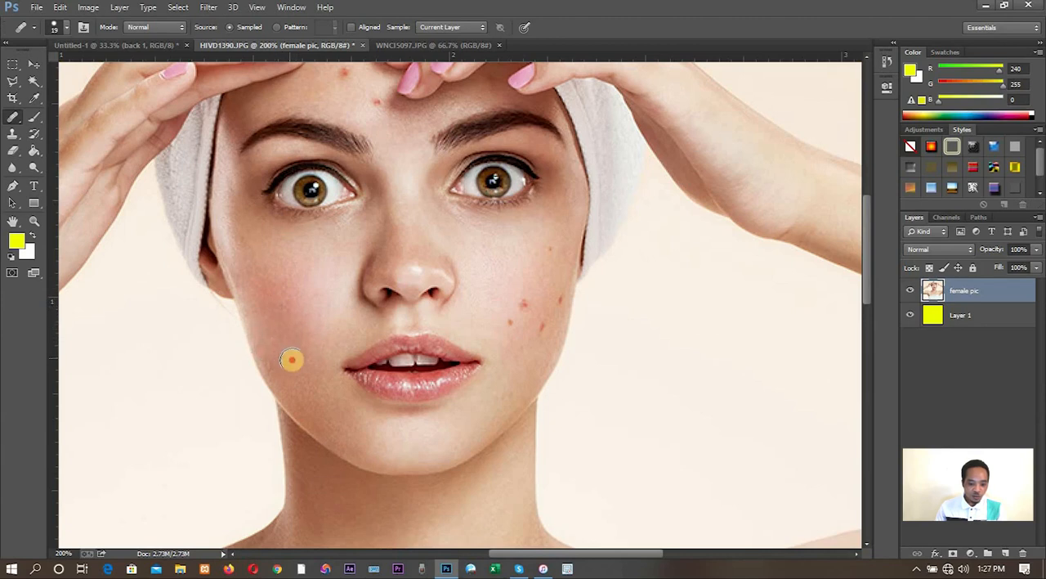
pyautogui.click(298, 354)
pyautogui.click(297, 306)
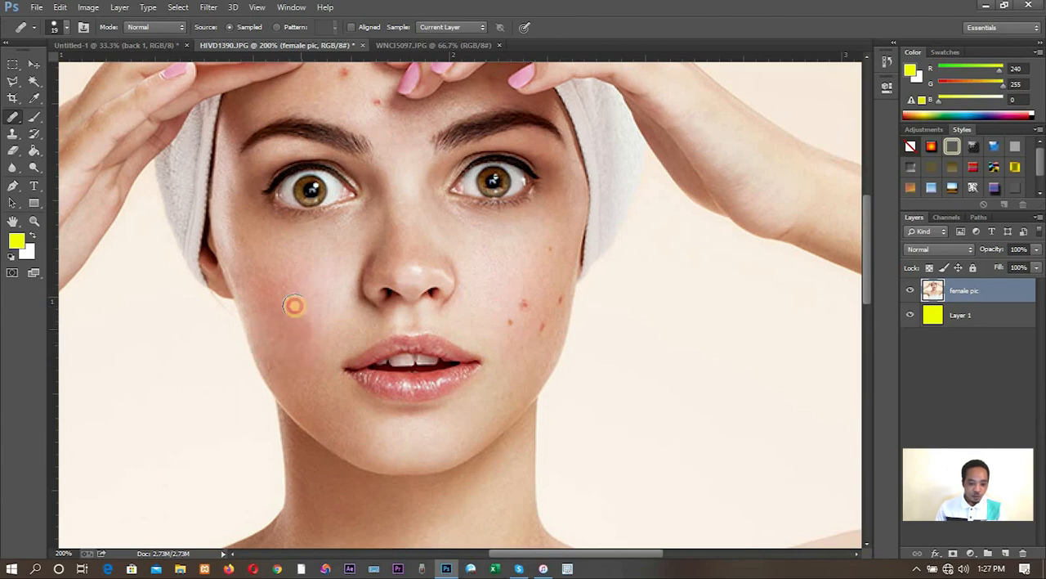
pyautogui.click(252, 275)
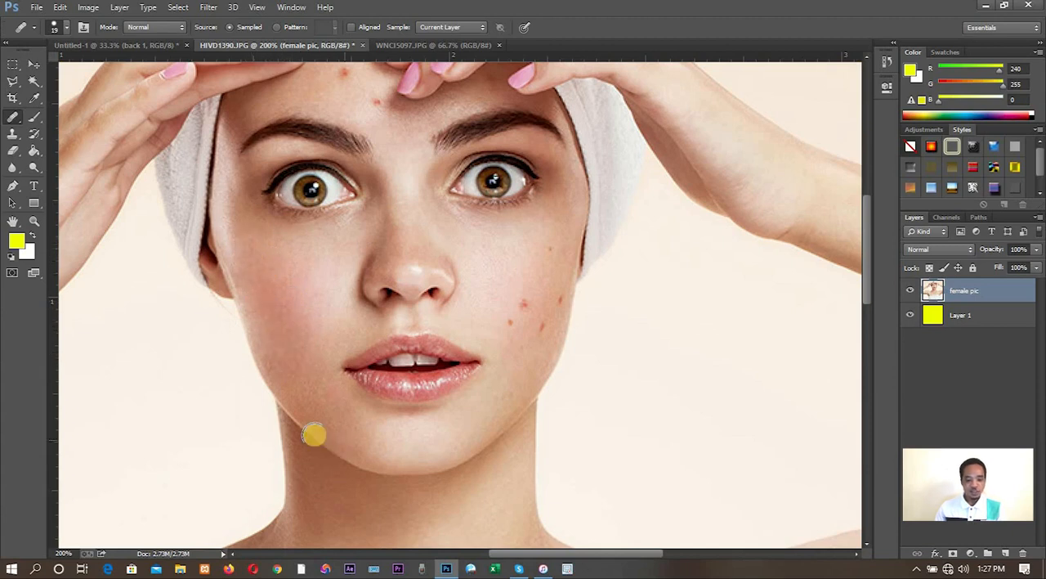
pyautogui.click(353, 167)
pyautogui.click(294, 270)
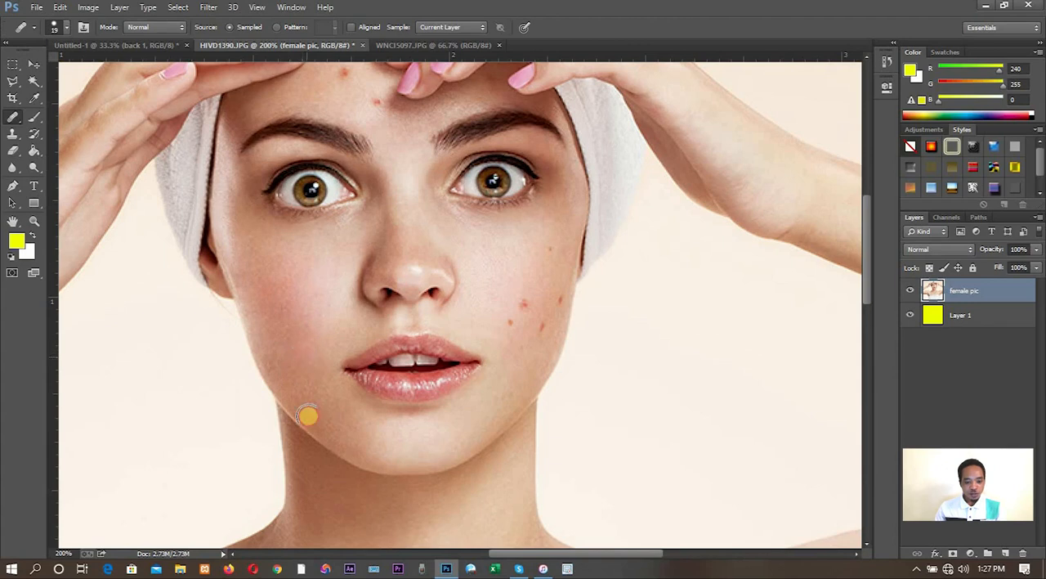
# - Remove the red spots on the opposite cheek with the Healing Brush, sampling clean skin beside them
pyautogui.click(496, 322)
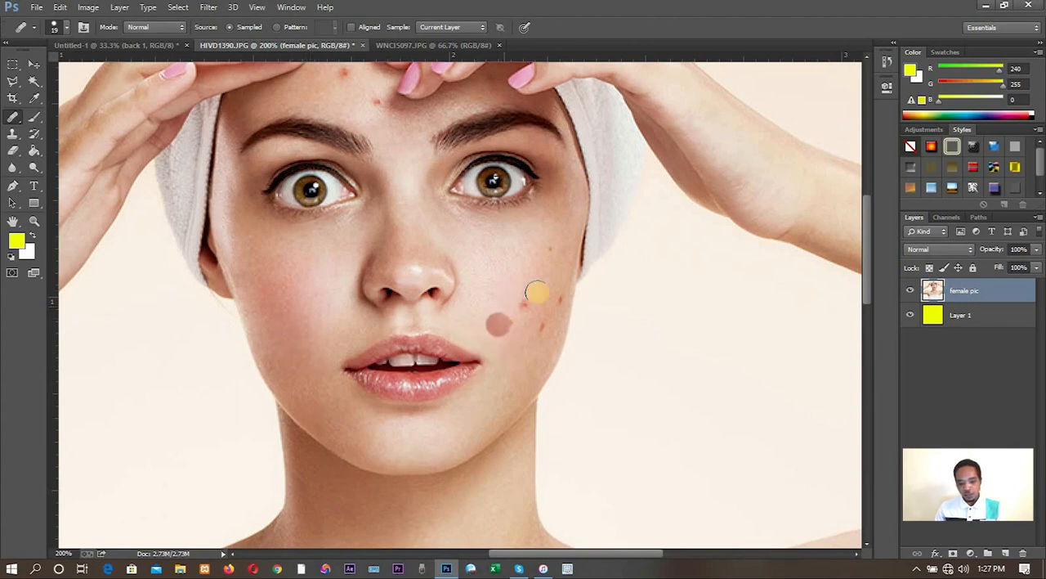
pyautogui.click(482, 320)
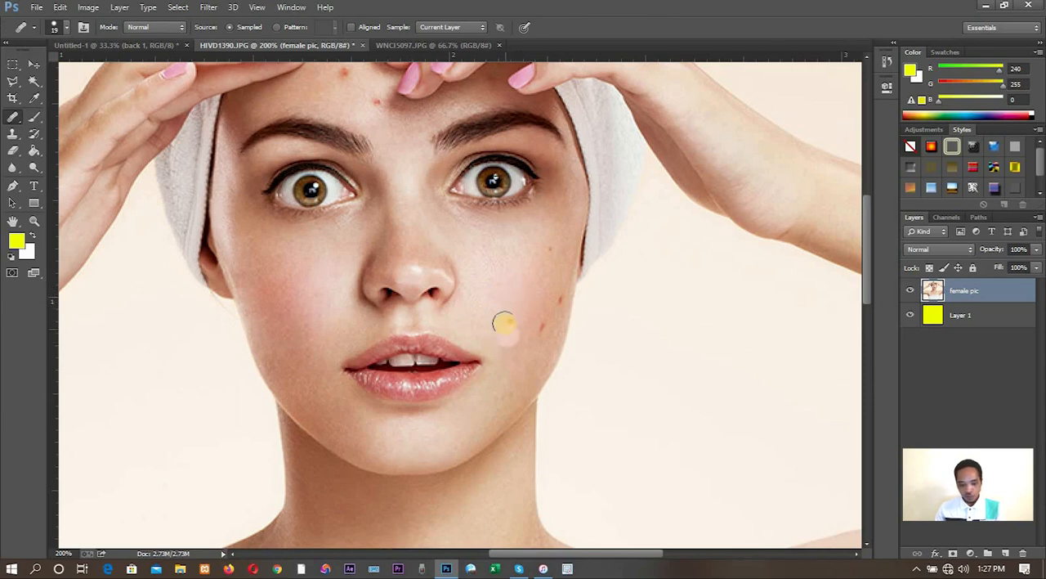
pyautogui.click(505, 325)
pyautogui.click(538, 332)
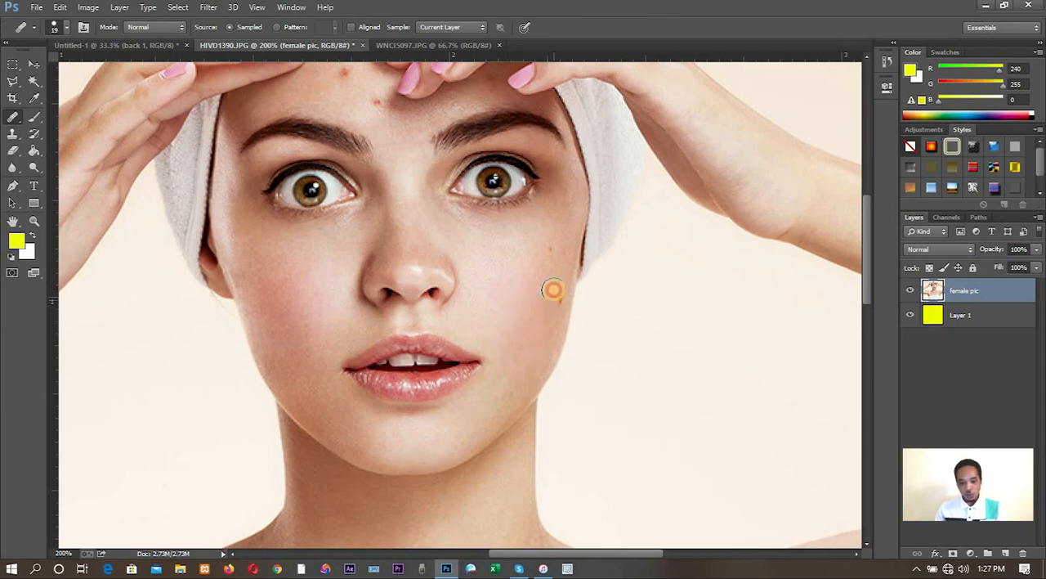
pyautogui.click(543, 279)
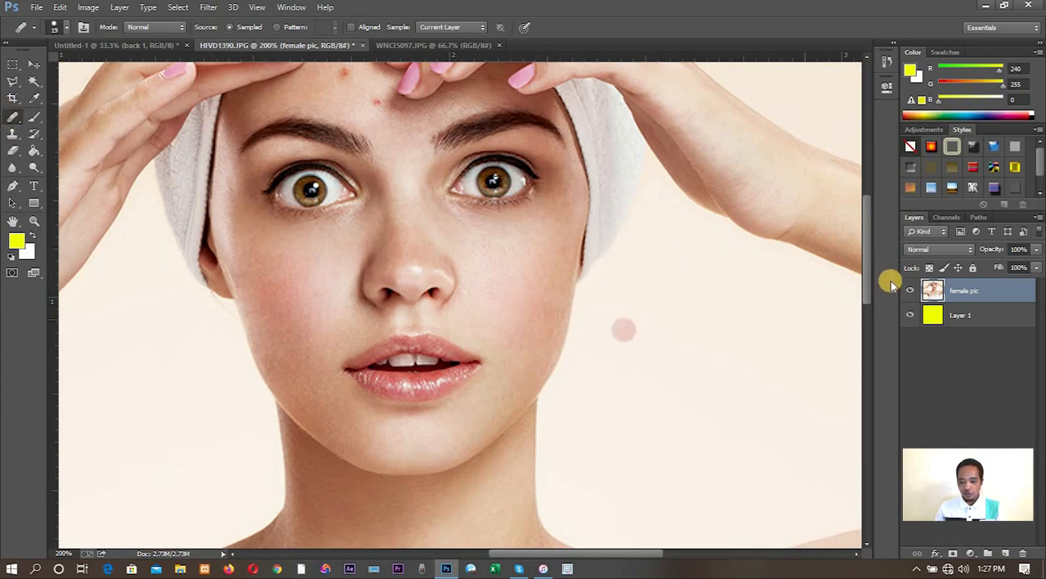
# - Try healing the two red spots on the forehead with the Healing Brush and undo those strokes
pyautogui.scroll(3, 859, 264)
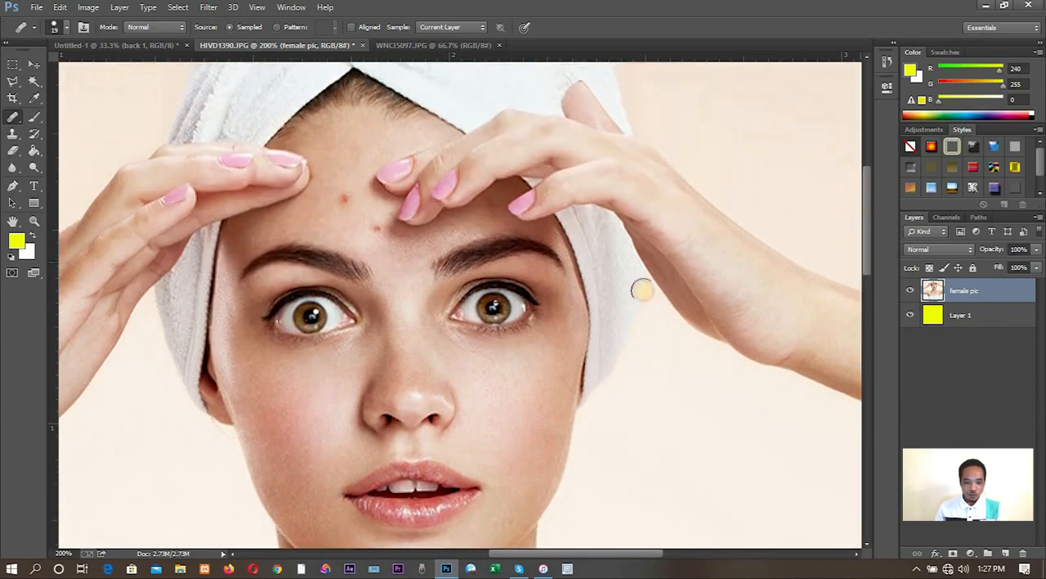
pyautogui.click(377, 230)
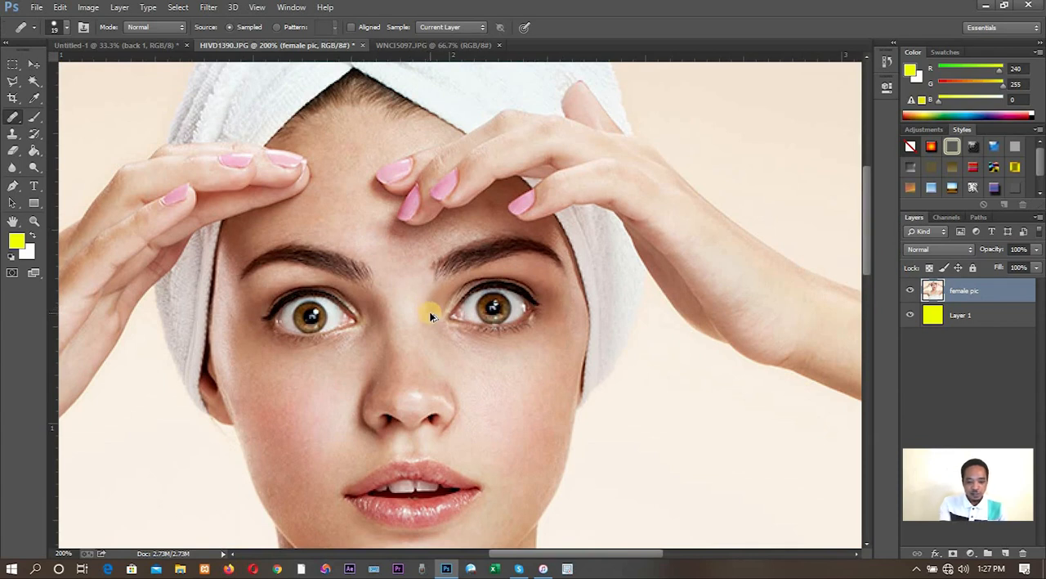
pyautogui.hotkey('ctrl', 'alt', 'z')
pyautogui.hotkey('ctrl', 'alt', 'z')
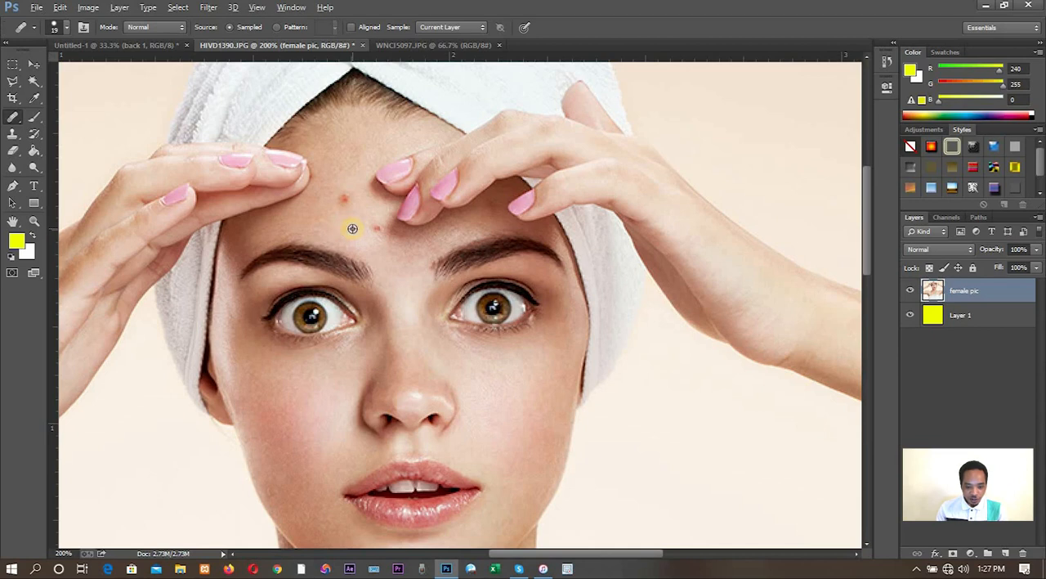
# - Heal the two red forehead spots with the Healing Brush, sampling clean forehead skin close to them
pyautogui.click(384, 244)
pyautogui.click(344, 208)
pyautogui.click(347, 200)
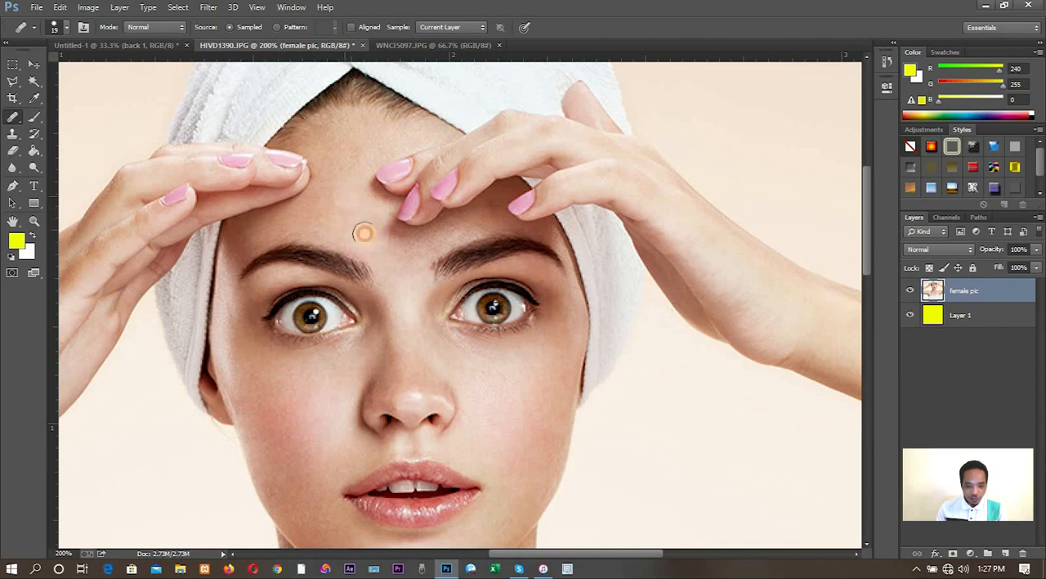
pyautogui.click(359, 201)
pyautogui.click(329, 186)
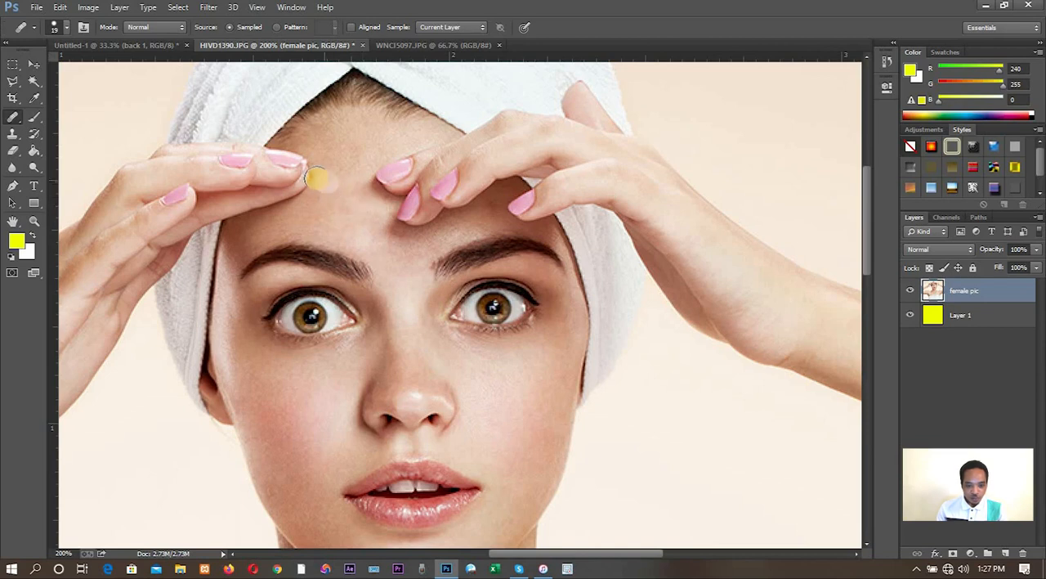
pyautogui.moveTo(316, 178)
pyautogui.mouseDown()
pyautogui.moveTo(340, 211)
pyautogui.moveTo(381, 236)
pyautogui.moveTo(344, 176)
pyautogui.moveTo(349, 154)
pyautogui.moveTo(358, 195)
pyautogui.moveTo(353, 153)
pyautogui.moveTo(348, 183)
pyautogui.moveTo(332, 149)
pyautogui.moveTo(350, 215)
pyautogui.moveTo(339, 191)
pyautogui.moveTo(352, 160)
pyautogui.moveTo(390, 220)
pyautogui.moveTo(375, 233)
pyautogui.moveTo(396, 272)
pyautogui.moveTo(406, 259)
pyautogui.moveTo(391, 290)
pyautogui.moveTo(492, 207)
pyautogui.moveTo(482, 239)
pyautogui.moveTo(492, 201)
pyautogui.mouseUp()
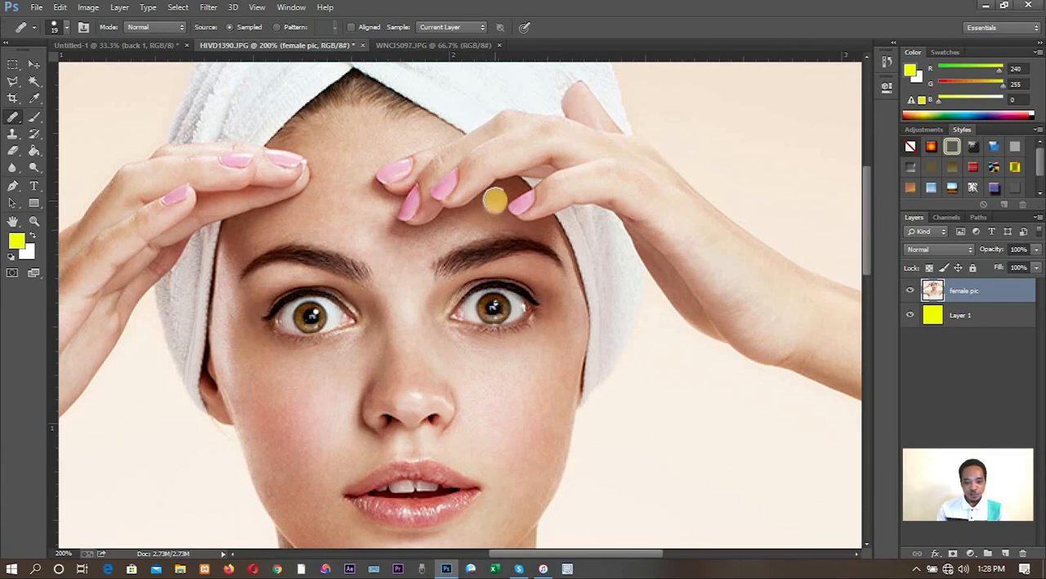
# - Touch up the shaded forehead skin between the raised fingers and the eyebrow with the Healing Brush, sampling nearby skin
pyautogui.click(434, 255)
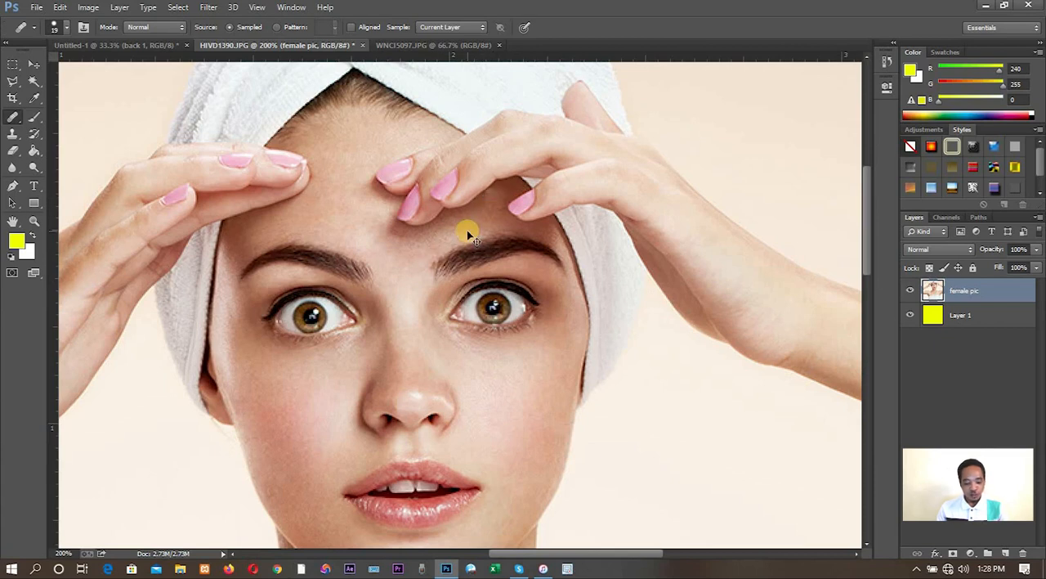
pyautogui.click(480, 214)
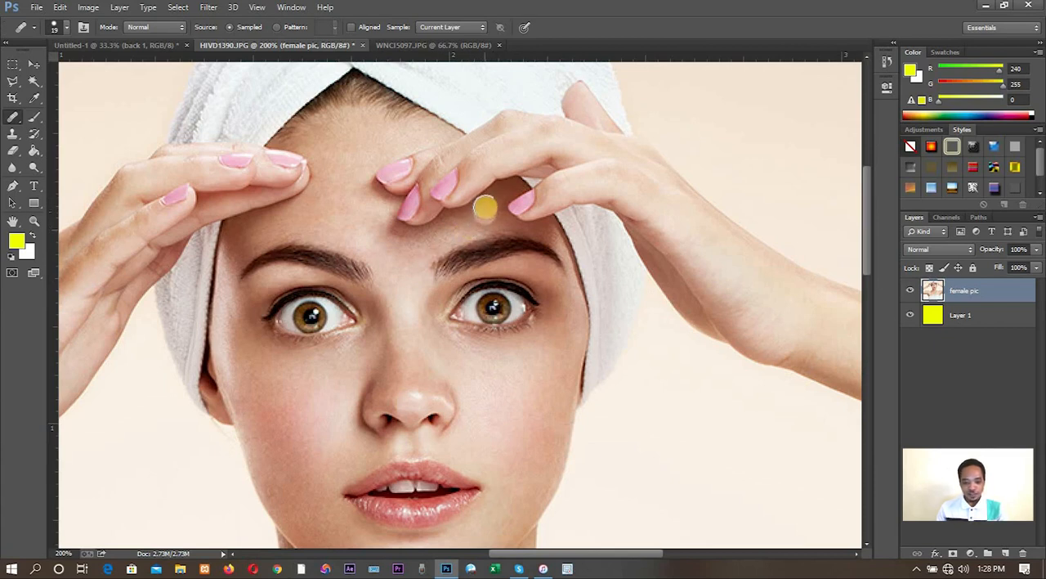
pyautogui.moveTo(486, 206); pyautogui.dragTo(479, 216)
pyautogui.keyDown('alt'); pyautogui.click(482, 212); pyautogui.keyUp('alt')
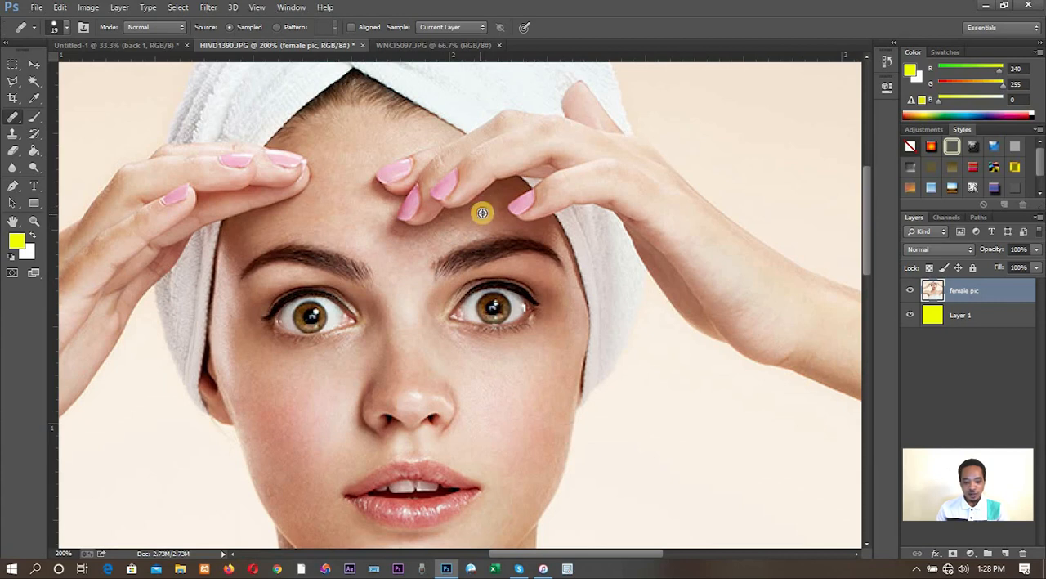
pyautogui.click(489, 209)
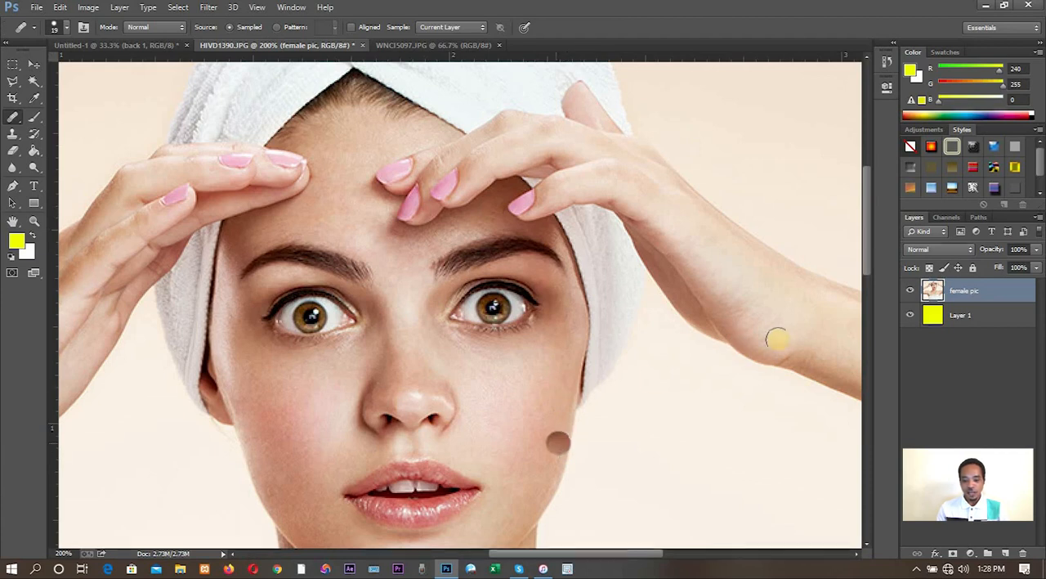
# - Start a Polygonal Lasso outline at the photo's lower edge, tracing the towel's outer side up to the armpit
pyautogui.moveTo(868, 258); pyautogui.dragTo(855, 337)
pyautogui.hotkey('ctrl', '-')
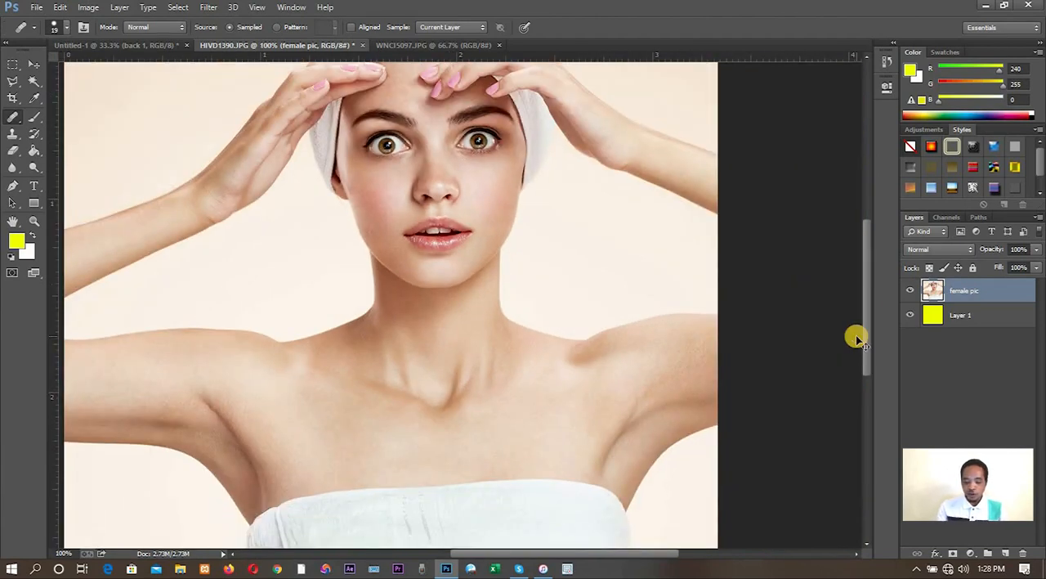
pyautogui.hotkey('ctrl', '-')
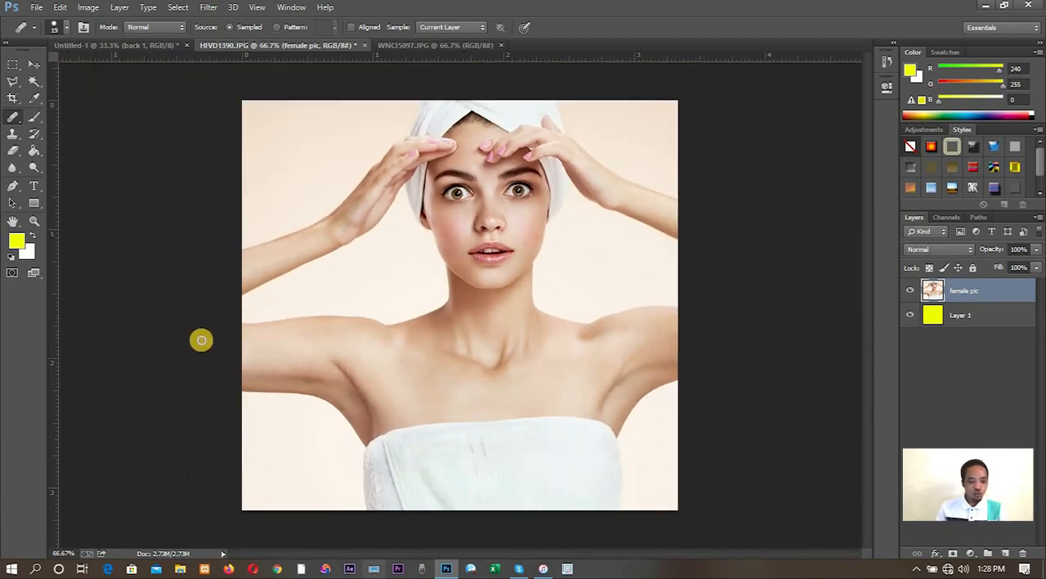
pyautogui.click(14, 82)
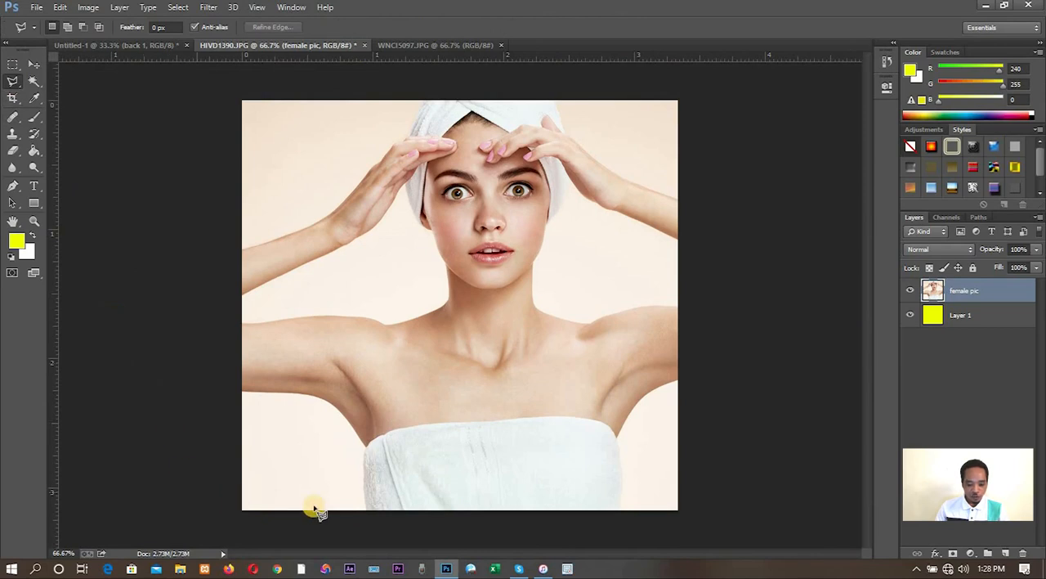
pyautogui.hotkey('ctrl', '+')
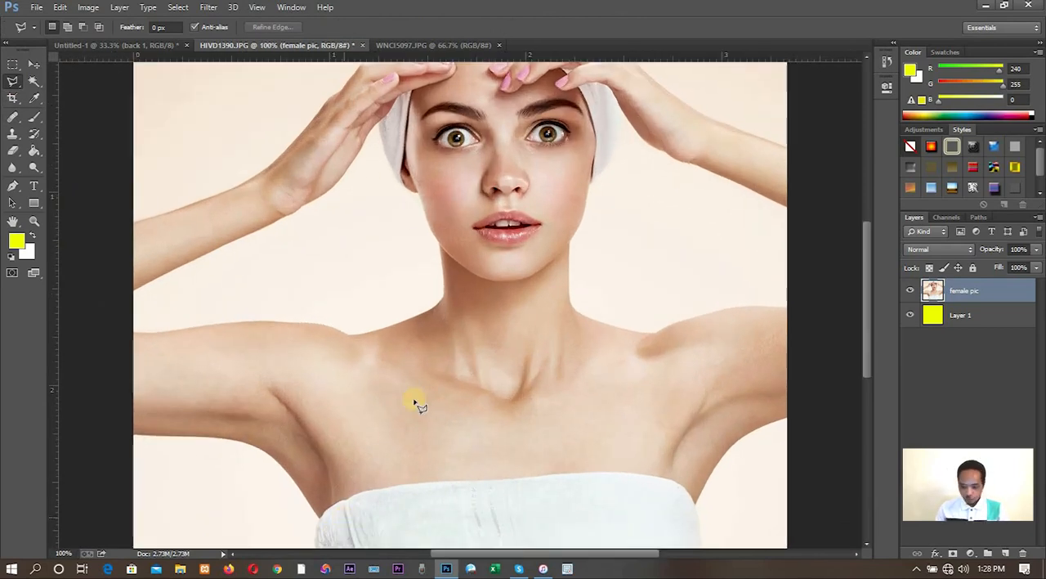
pyautogui.moveTo(868, 282); pyautogui.dragTo(837, 346)
pyautogui.click(320, 452)
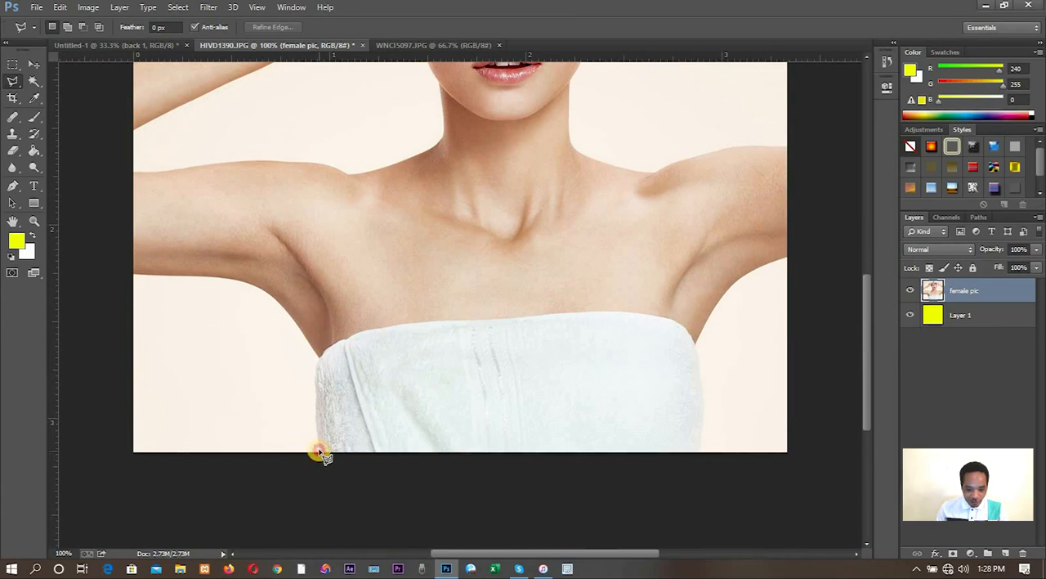
pyautogui.click(316, 422)
pyautogui.click(317, 405)
pyautogui.click(318, 381)
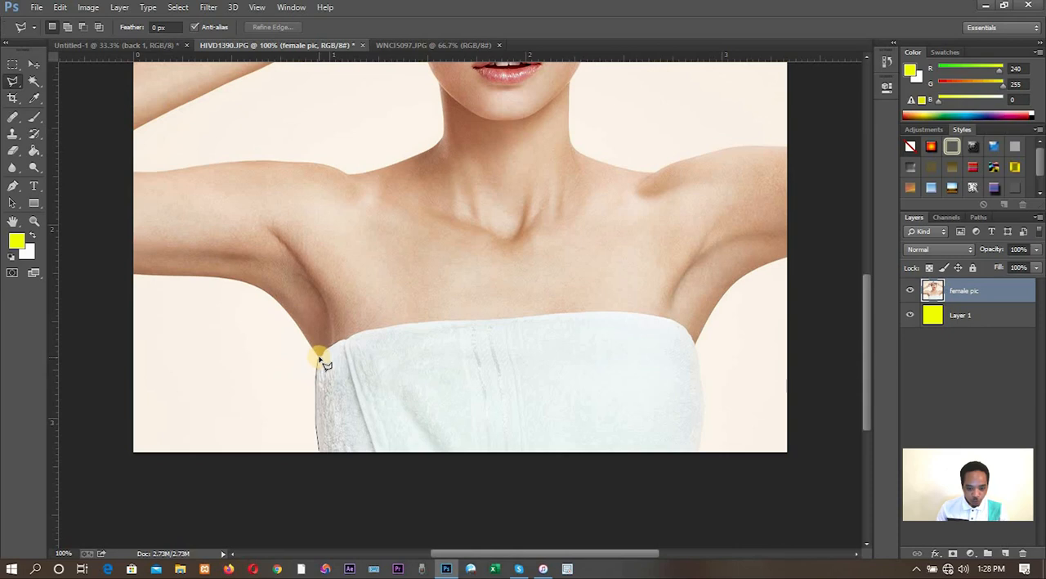
pyautogui.scroll(1, 322, 361)
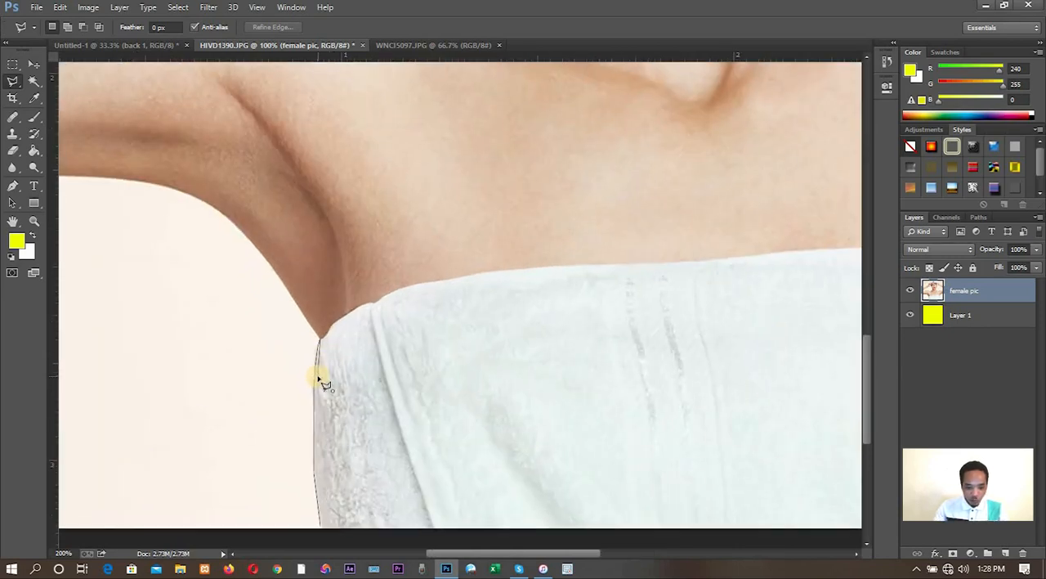
pyautogui.scroll(1, 319, 378)
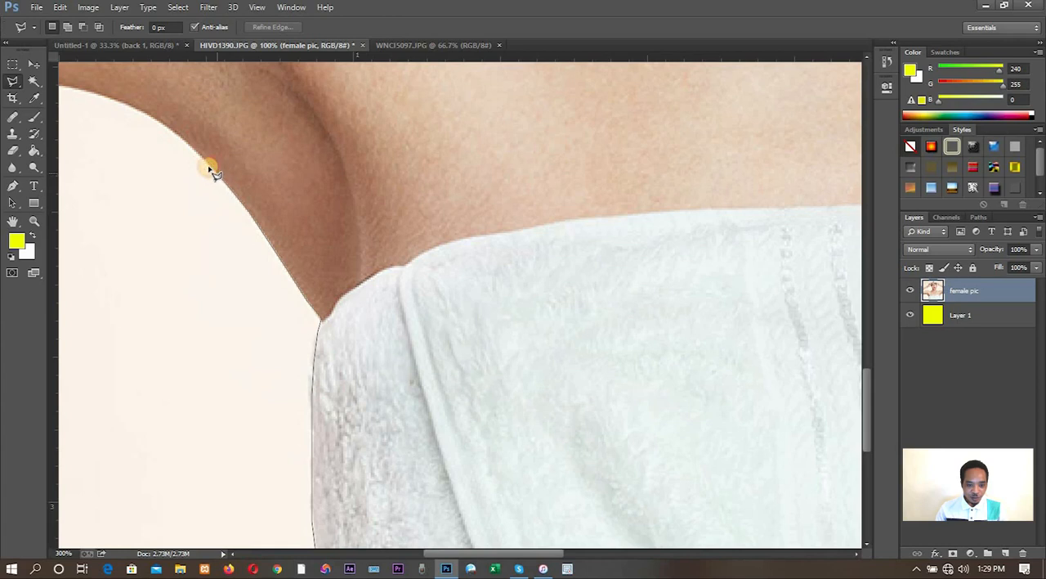
# - Continue the Polygonal Lasso outline along the underside of the arm out to the photo's side edge
pyautogui.click(175, 135)
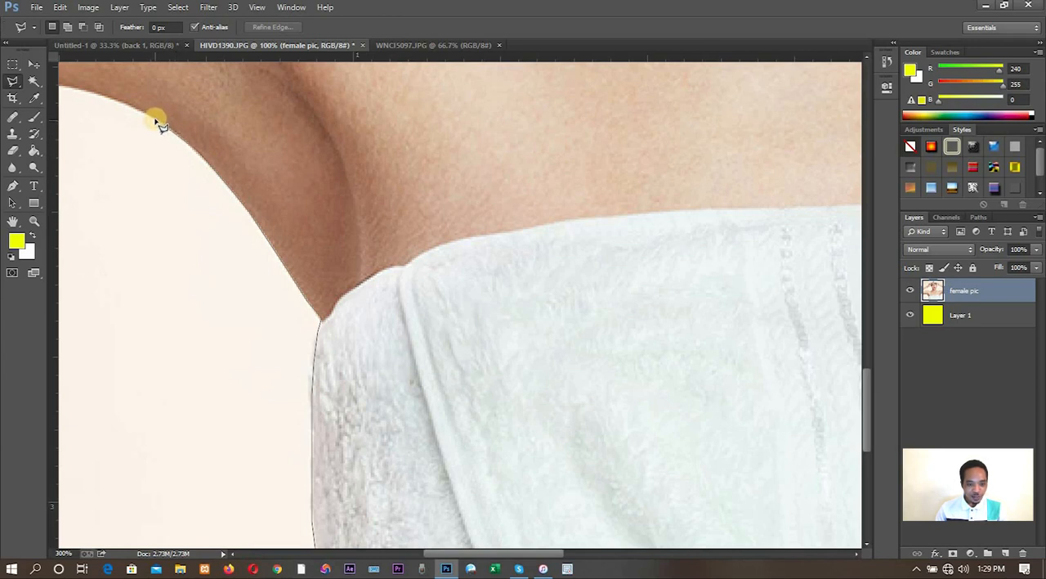
pyautogui.click(155, 121)
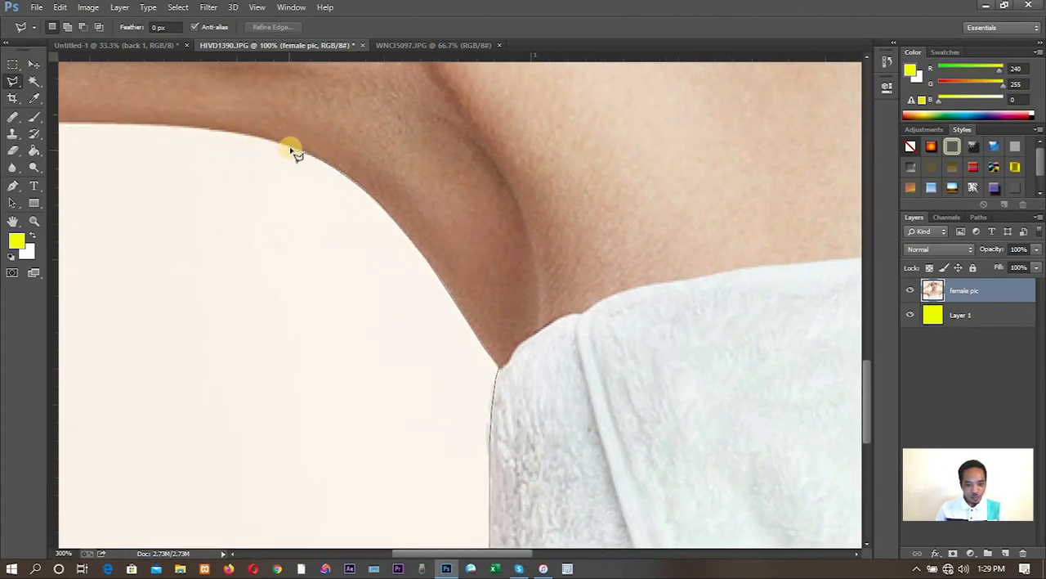
pyautogui.click(284, 147)
pyautogui.click(264, 138)
pyautogui.click(211, 129)
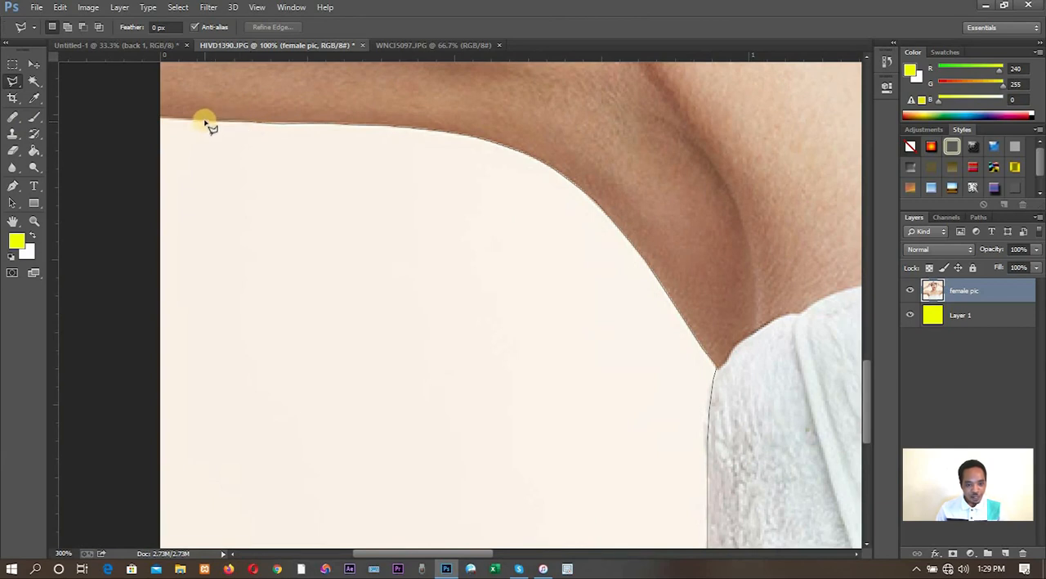
pyautogui.click(155, 117)
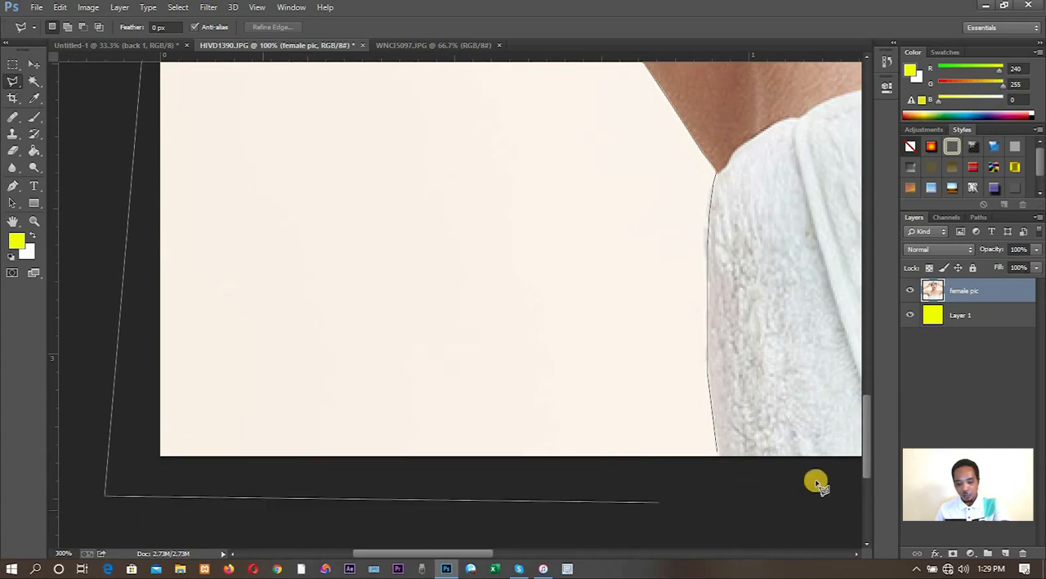
# - Close the lasso outline around the background below the arm and delete that area from the female pic layer
pyautogui.click(729, 506)
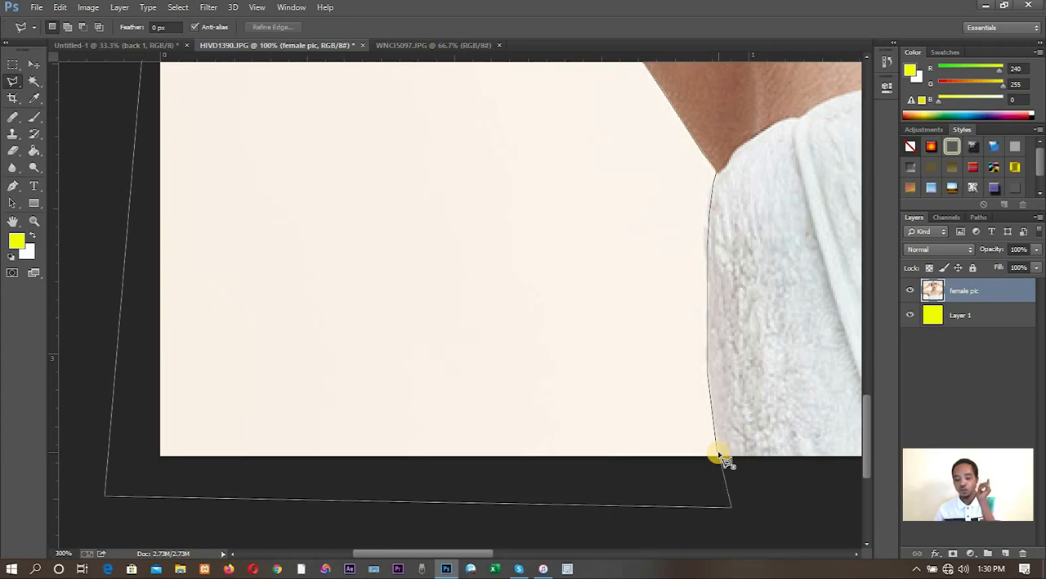
pyautogui.click(719, 453)
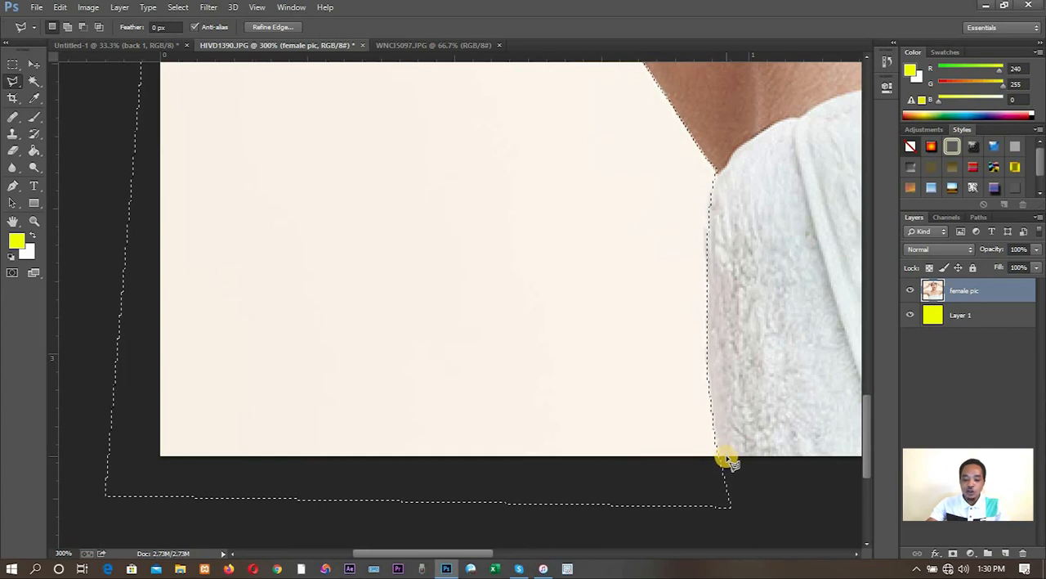
pyautogui.press('Delete')
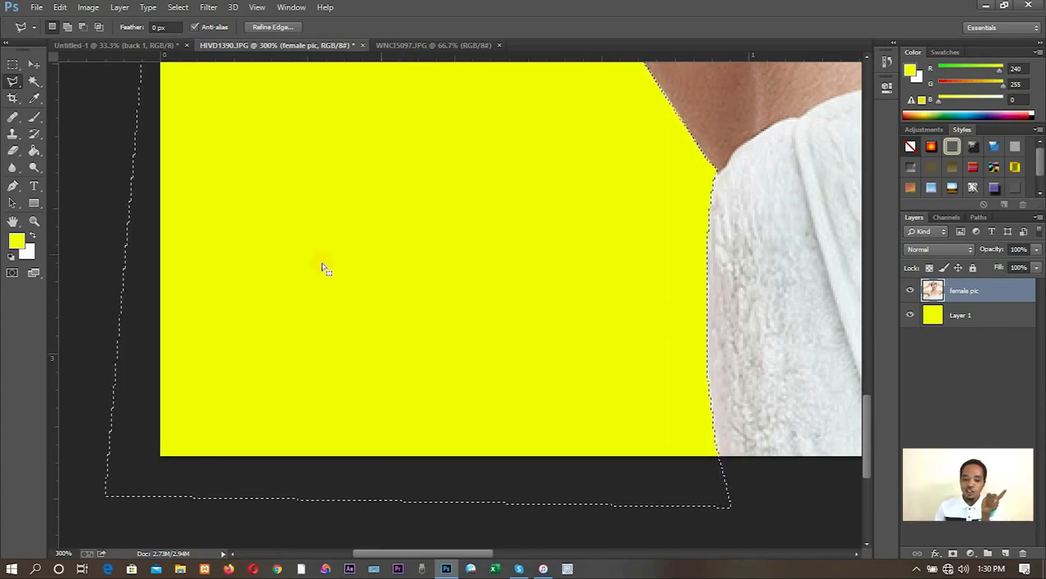
# - Hide Layer 1 beneath the portrait and clear the active selection
pyautogui.click(910, 316)
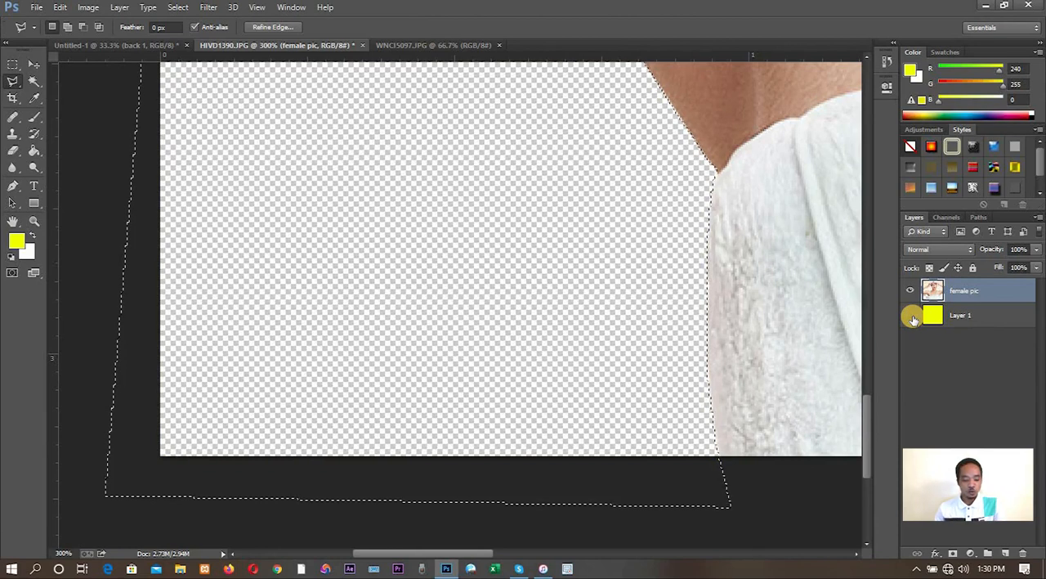
pyautogui.hotkey('ctrl', 'd')
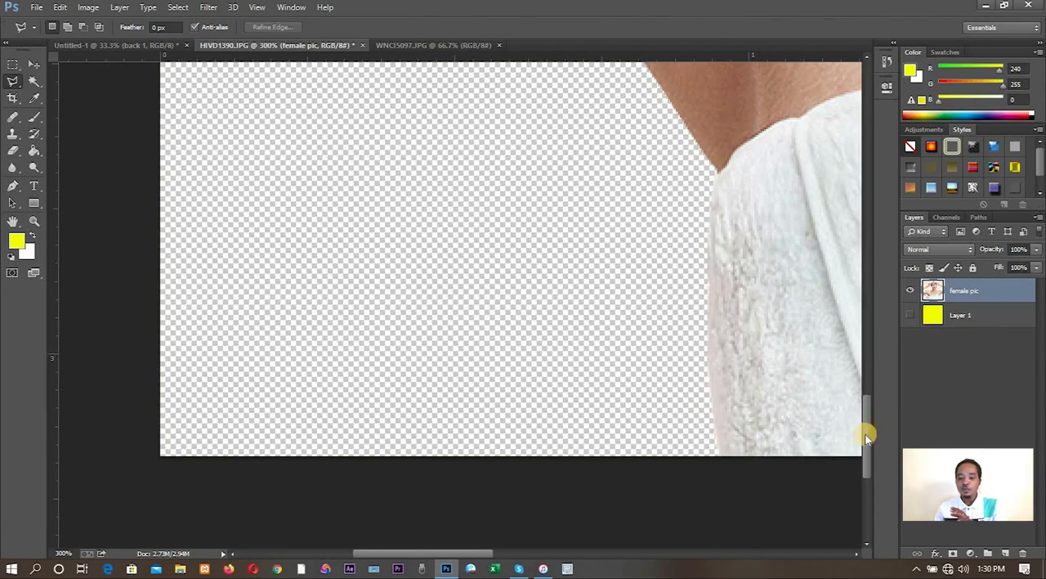
# - Start a Pen tool path at the photo's side edge, tracing the upper contour of the outstretched arm with curved anchor points
pyautogui.moveTo(867, 437); pyautogui.dragTo(866, 308)
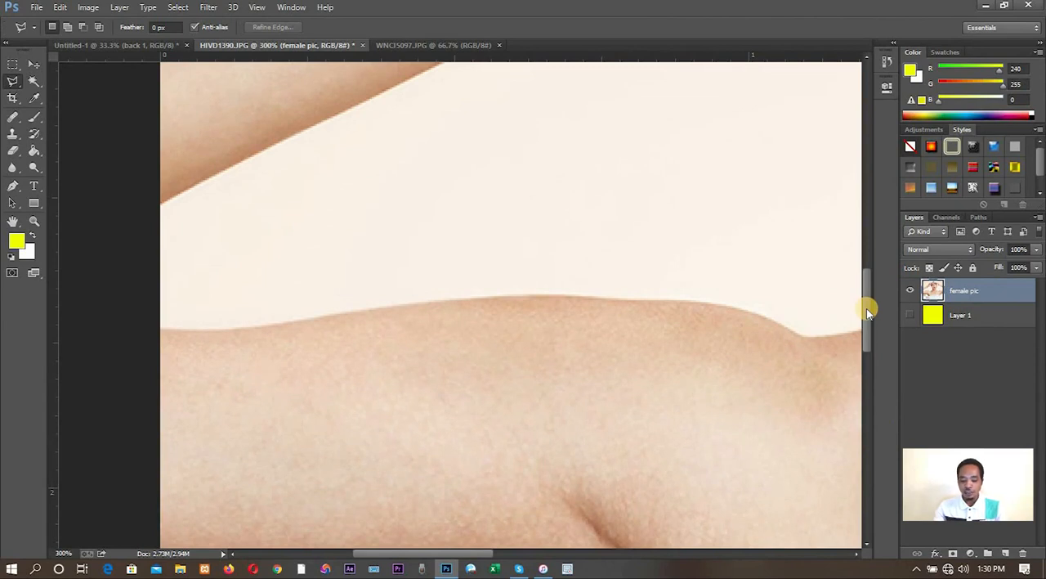
pyautogui.hotkey('ctrl', '-')
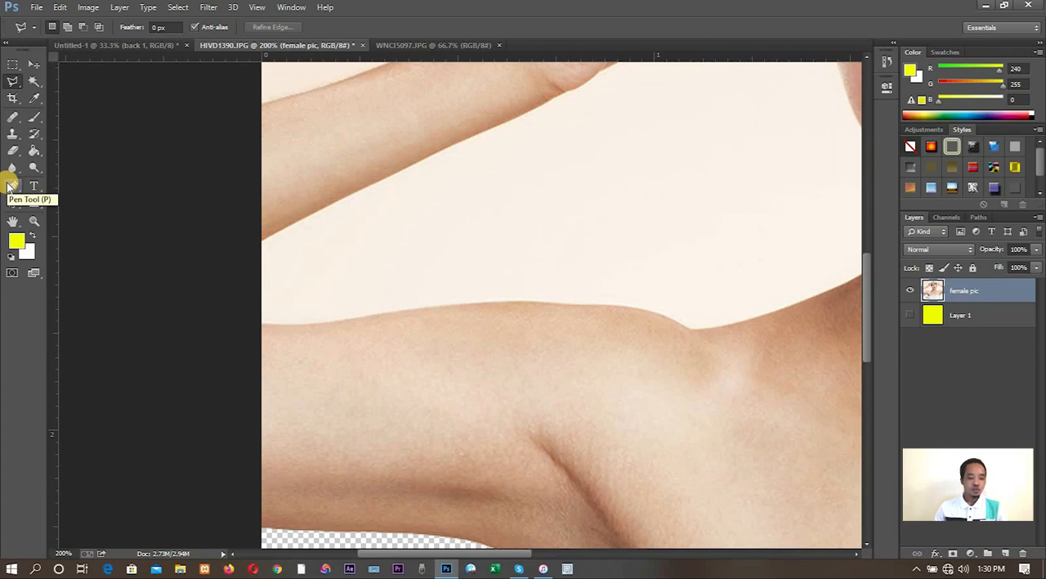
pyautogui.click(9, 186)
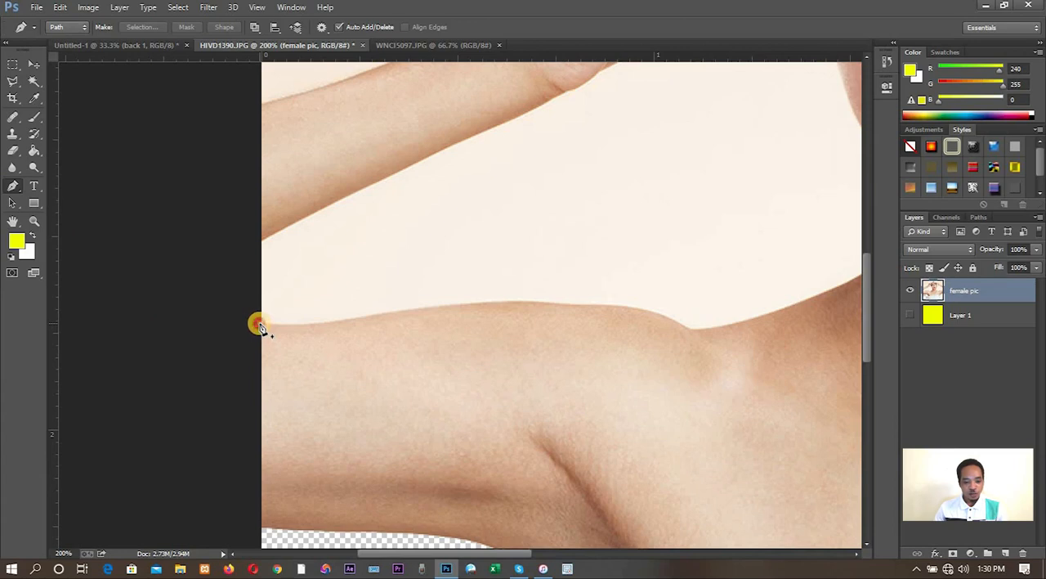
pyautogui.moveTo(259, 326); pyautogui.dragTo(300, 327)
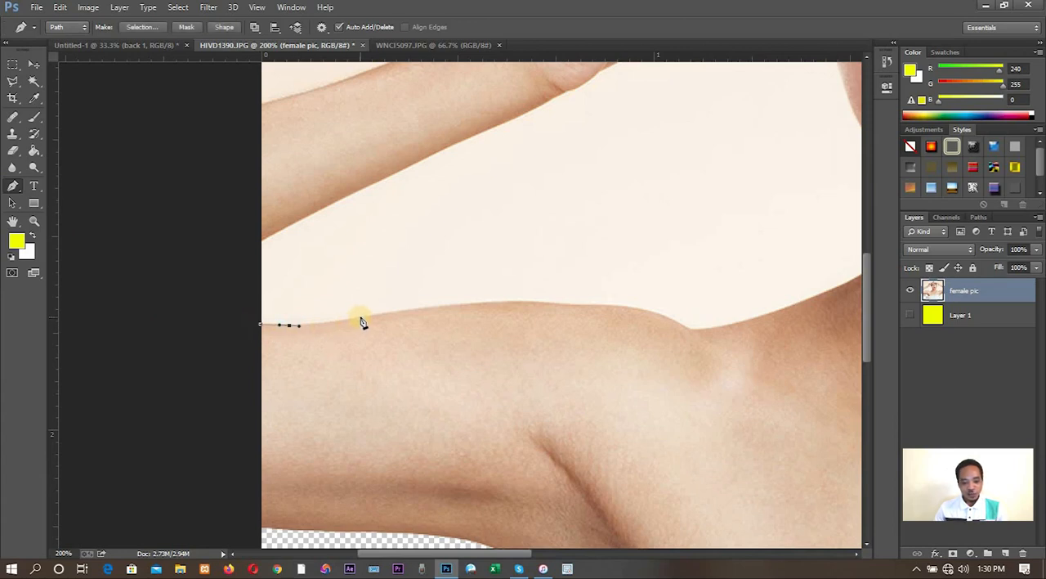
pyautogui.moveTo(364, 315); pyautogui.dragTo(379, 313)
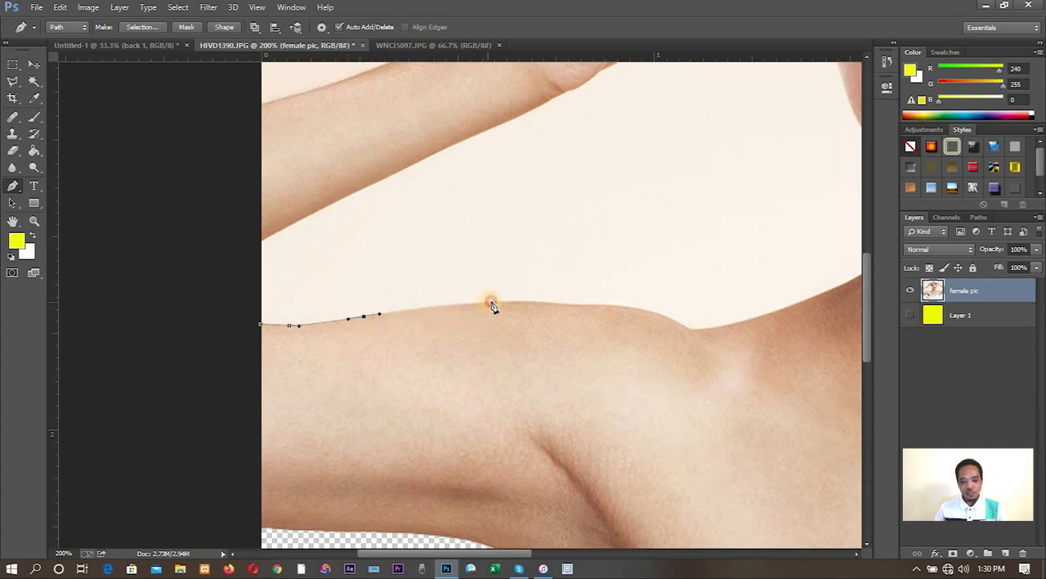
pyautogui.moveTo(489, 303); pyautogui.dragTo(514, 301)
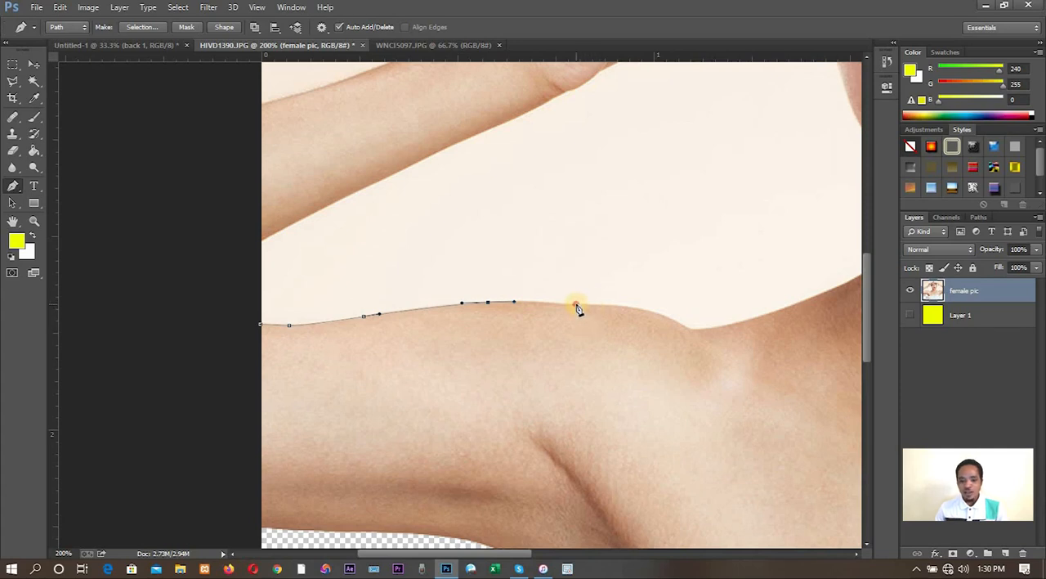
pyautogui.moveTo(576, 307); pyautogui.dragTo(617, 311)
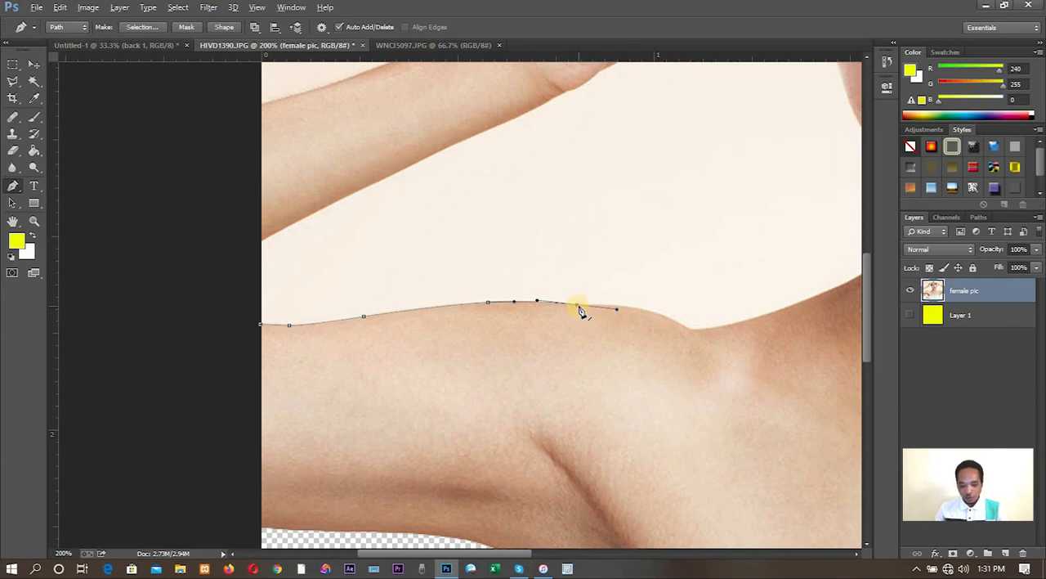
pyautogui.click(576, 305)
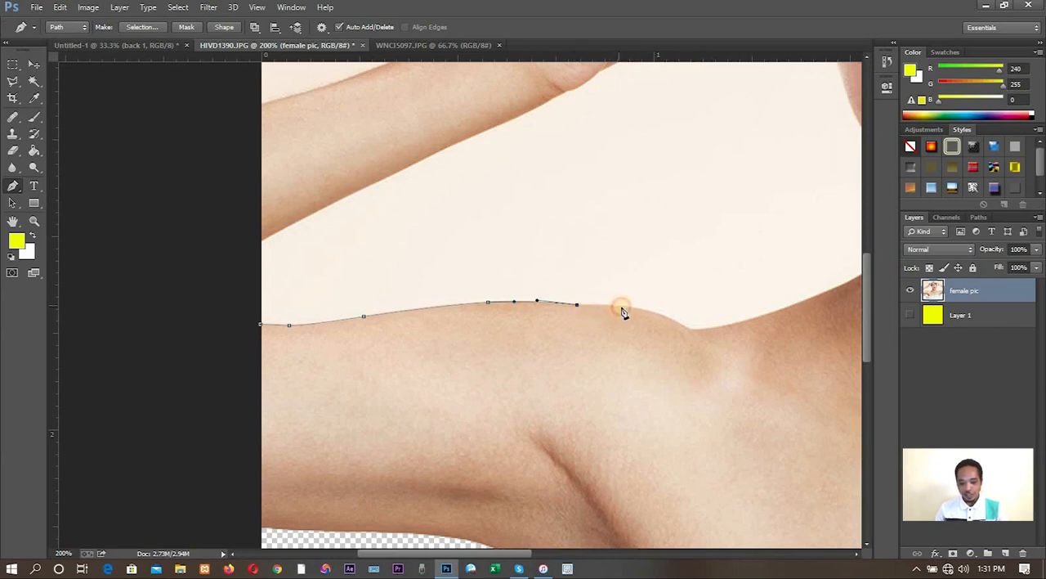
# - Continue the pen path over the shoulder bump, through the dip behind it, and onto the slope toward the neck
pyautogui.moveTo(619, 305); pyautogui.dragTo(635, 308)
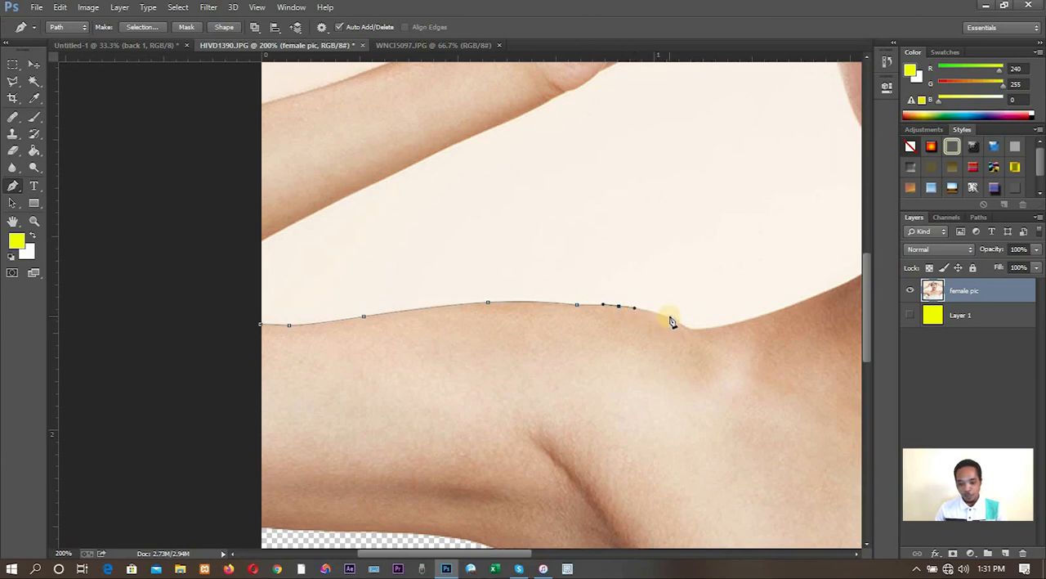
pyautogui.moveTo(664, 316); pyautogui.dragTo(678, 324)
pyautogui.click(691, 331)
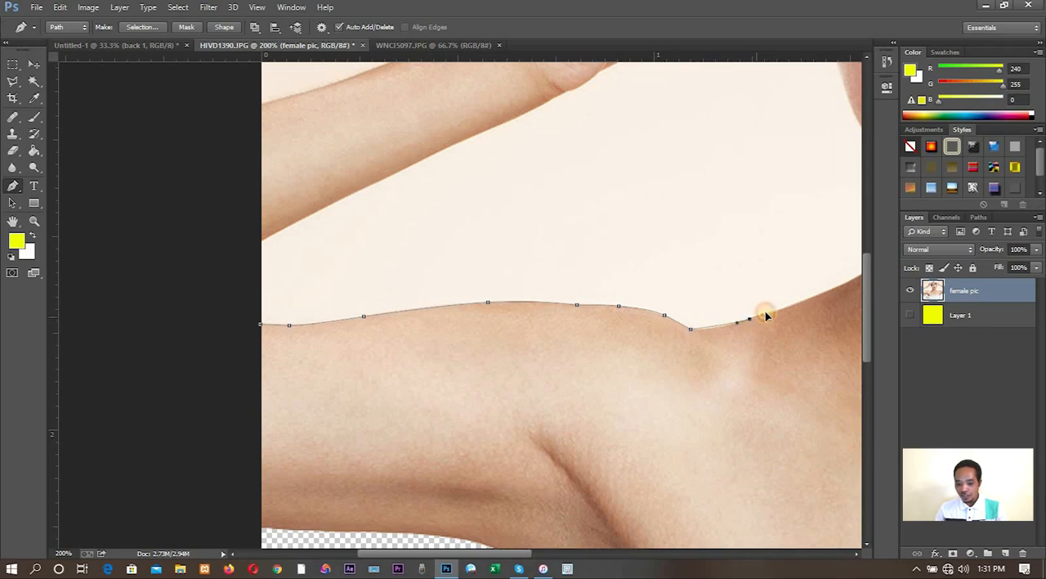
pyautogui.moveTo(766, 315); pyautogui.dragTo(784, 310)
pyautogui.click(784, 308)
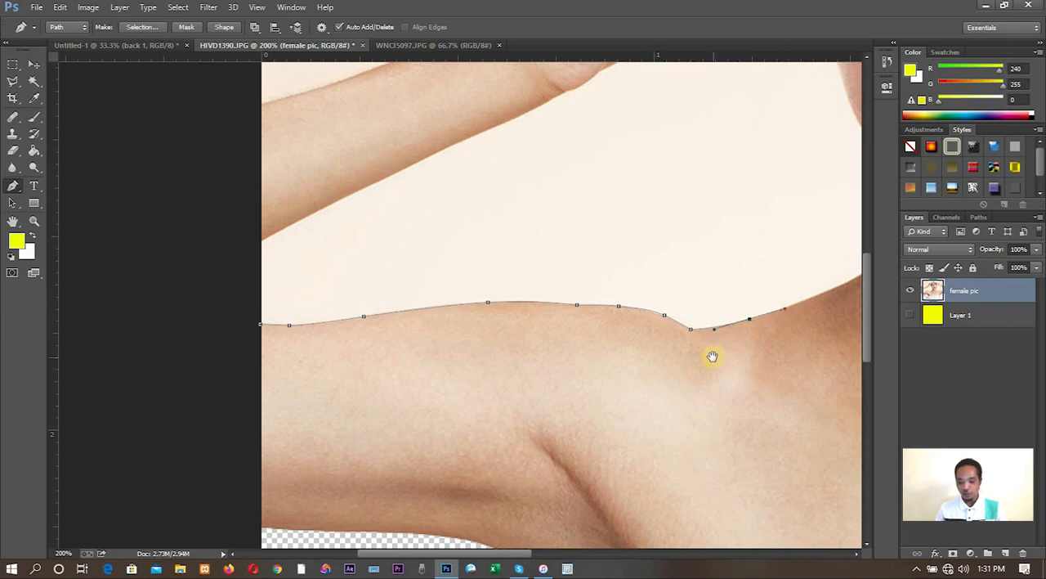
# - Extend the pen path around the base of the neck and up the neck's side toward the jaw
pyautogui.moveTo(716, 370); pyautogui.dragTo(276, 453)
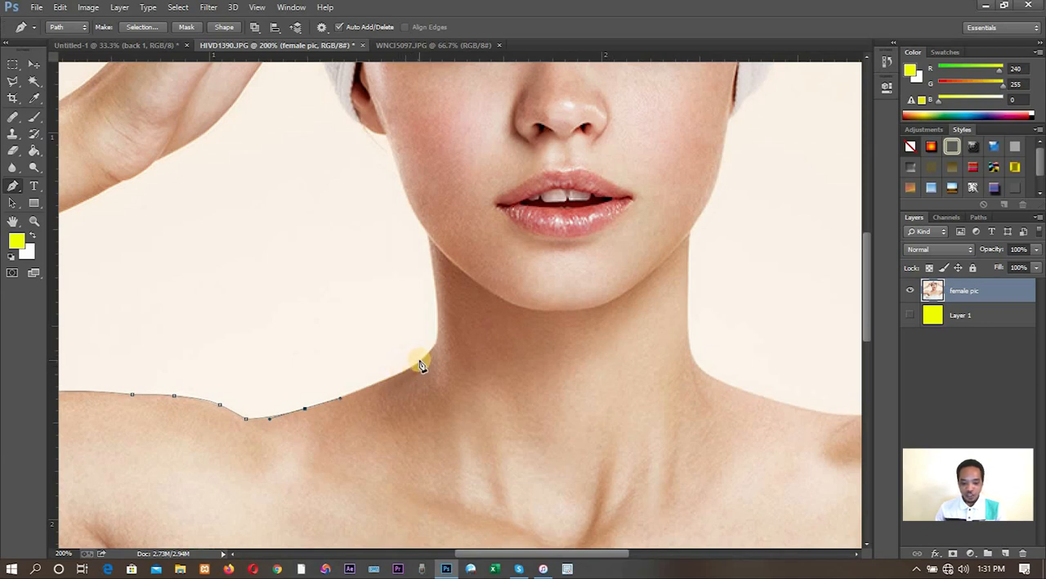
pyautogui.moveTo(420, 361); pyautogui.dragTo(434, 350)
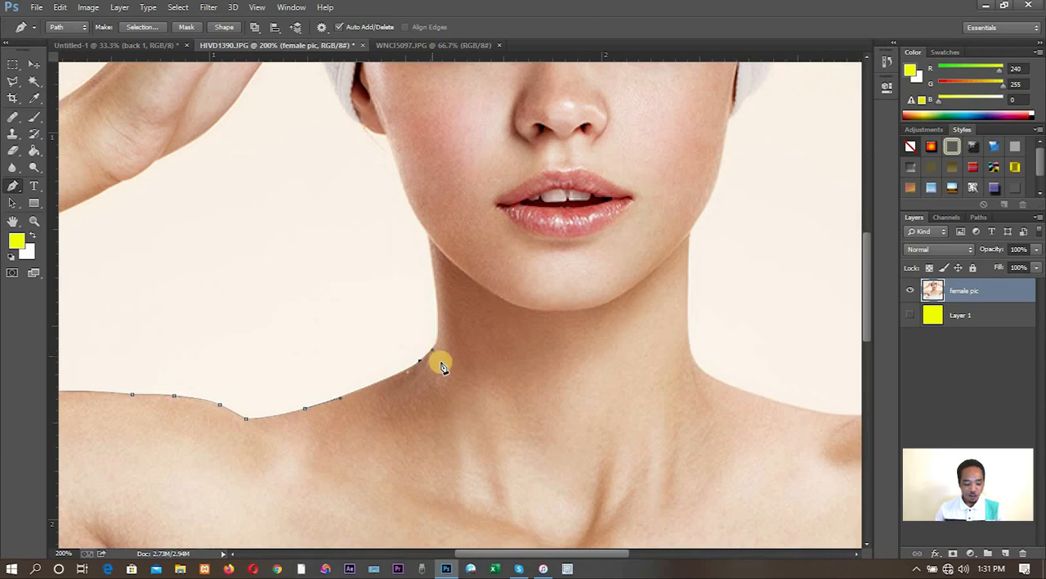
pyautogui.scroll(1, 440, 365)
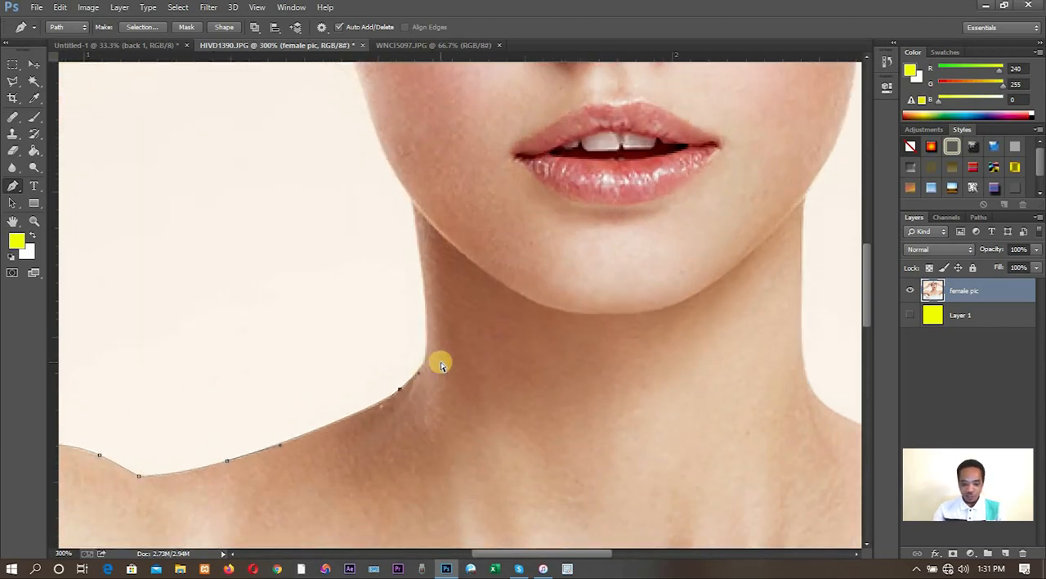
pyautogui.scroll(1, 439, 364)
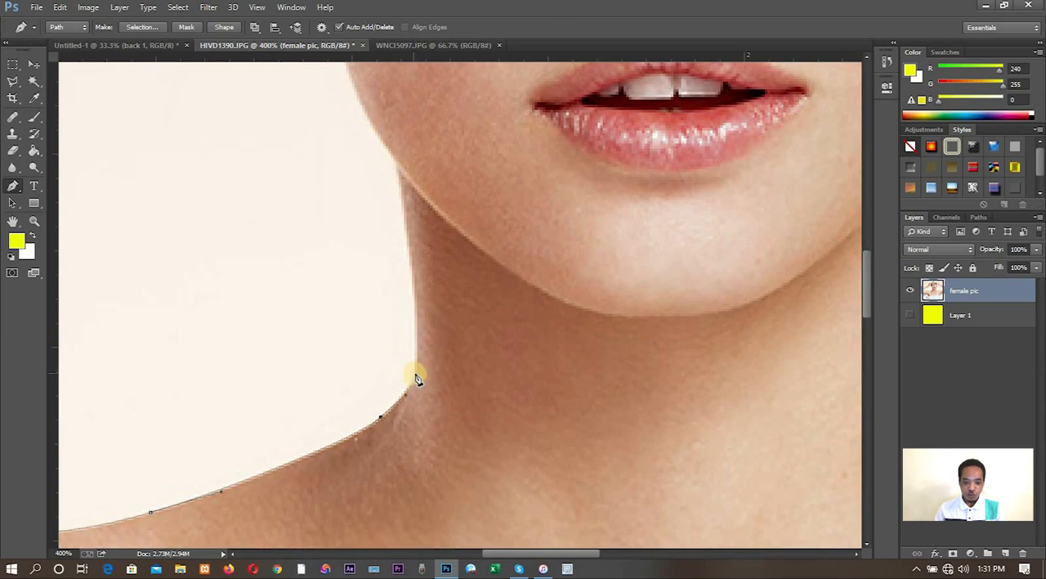
pyautogui.moveTo(415, 373); pyautogui.dragTo(417, 349)
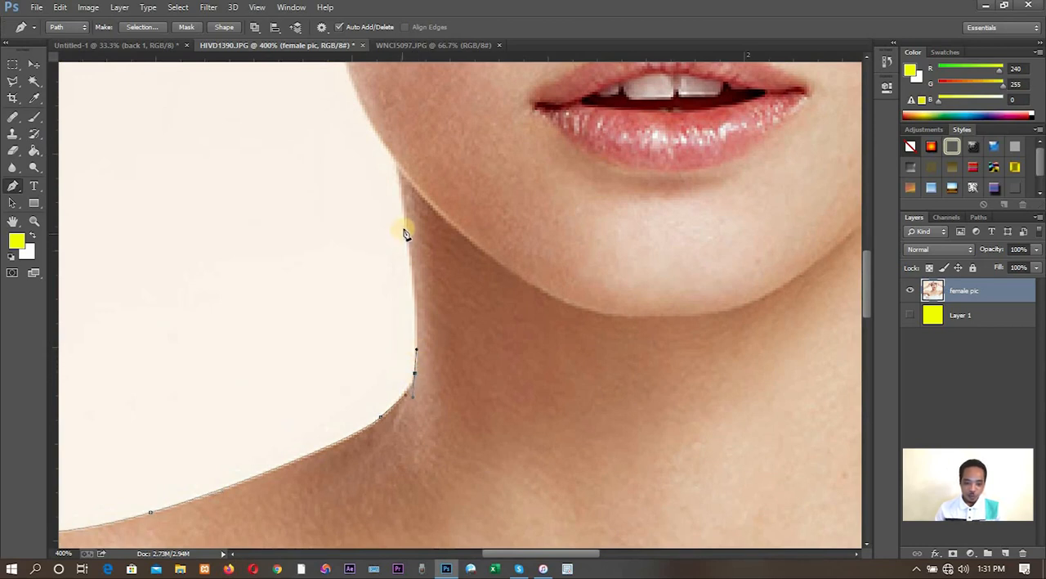
pyautogui.click(398, 180)
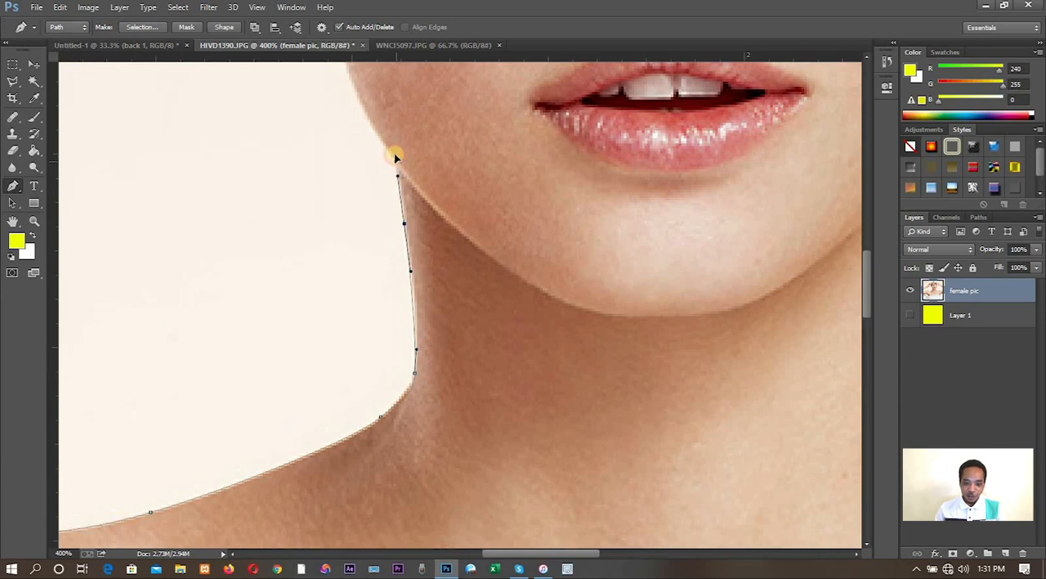
# - Continue the pen path from the jaw corner up along the cheek and onto the underside of the earlobe
pyautogui.moveTo(397, 161); pyautogui.dragTo(394, 156)
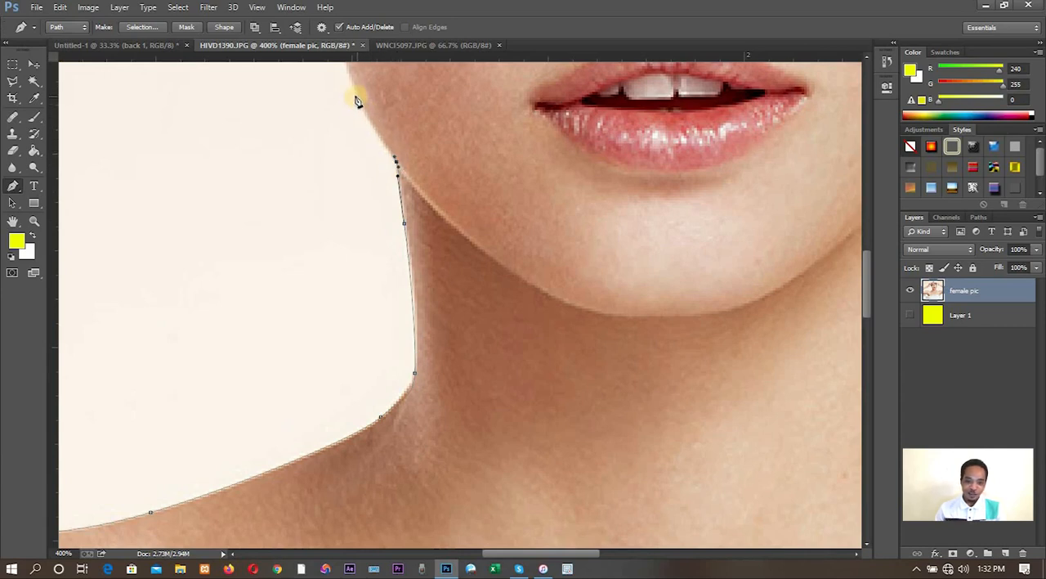
pyautogui.moveTo(355, 91)
pyautogui.mouseDown()
pyautogui.moveTo(346, 66)
pyautogui.moveTo(353, 79)
pyautogui.mouseUp()
pyautogui.moveTo(402, 137); pyautogui.dragTo(446, 443)
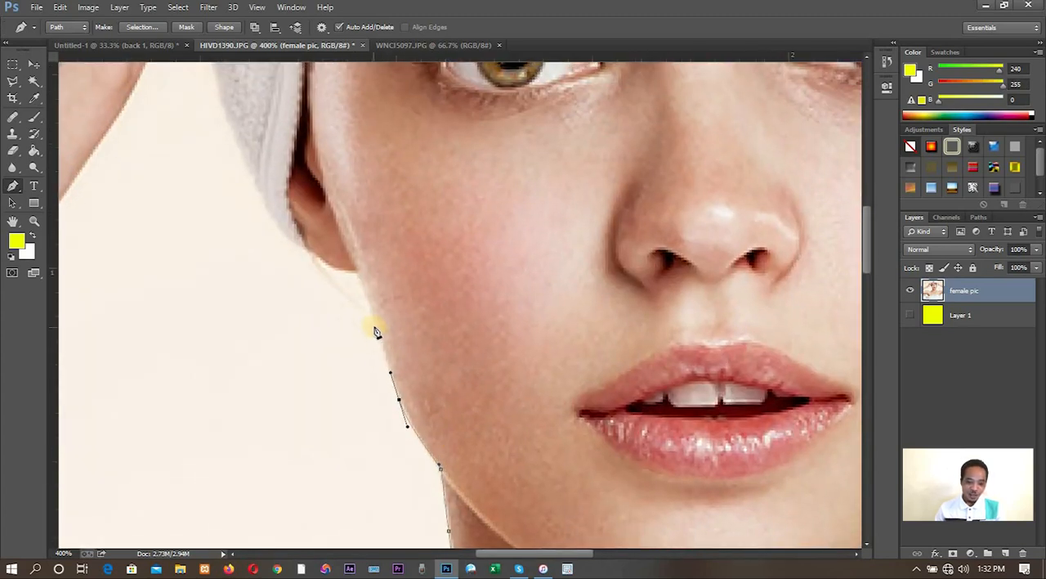
pyautogui.moveTo(366, 285); pyautogui.dragTo(338, 270)
pyautogui.click(343, 275)
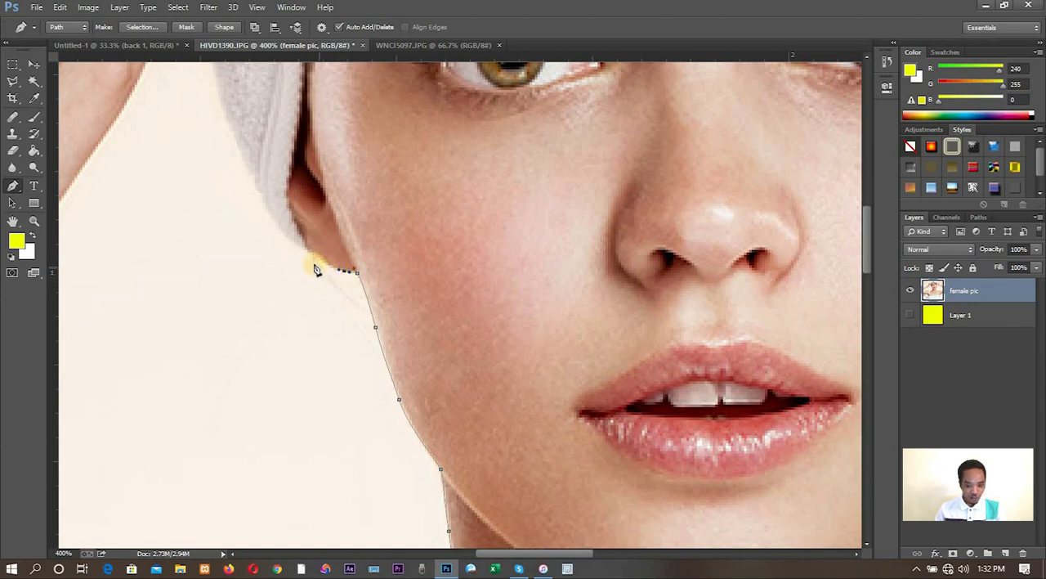
# - Trace the pen path around the earlobe and up the head towel's outer edge to the point where it meets the hand
pyautogui.moveTo(315, 255); pyautogui.dragTo(287, 246)
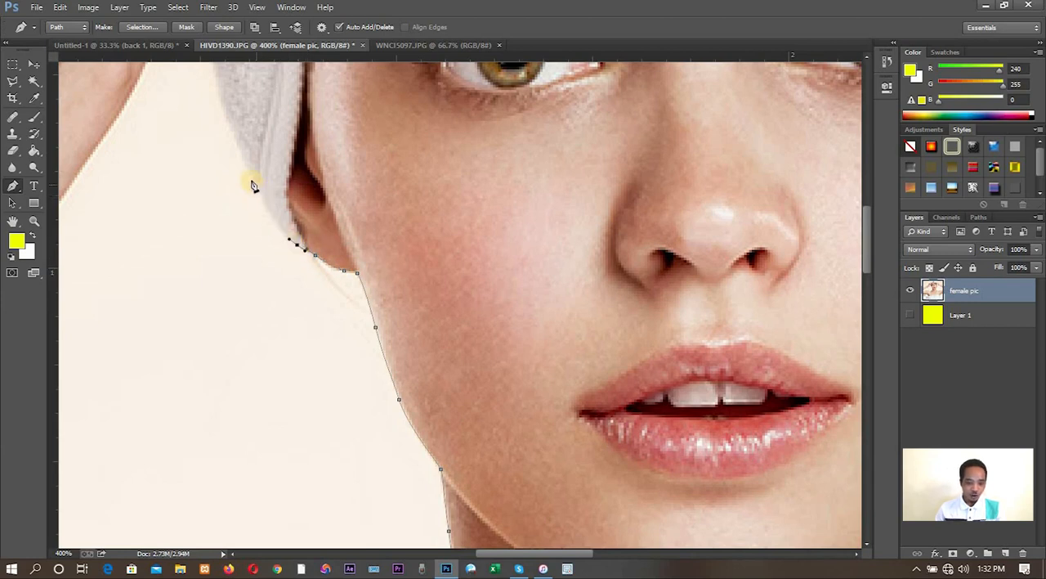
pyautogui.moveTo(251, 180); pyautogui.dragTo(234, 136)
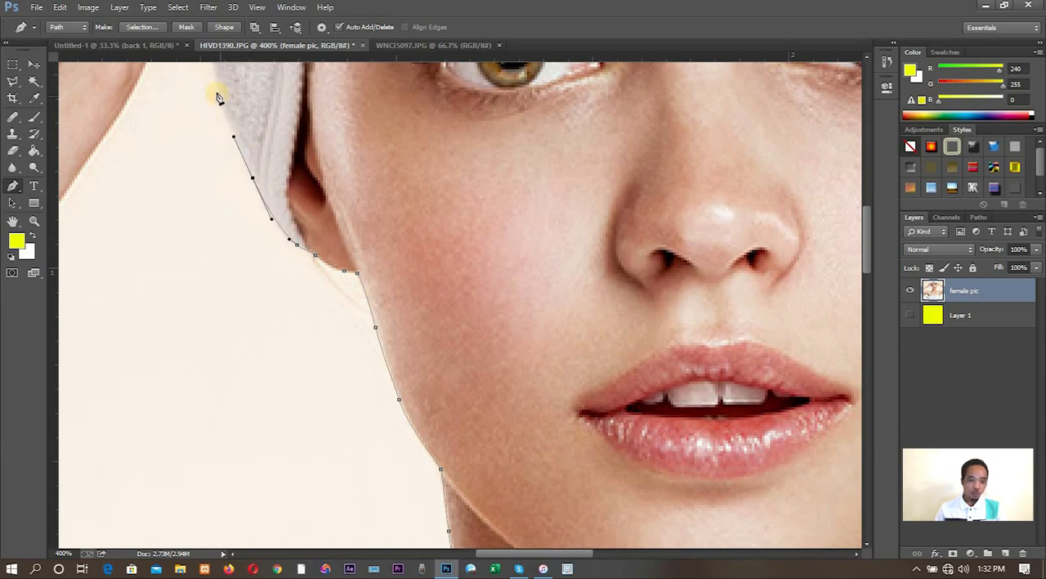
pyautogui.moveTo(217, 92); pyautogui.dragTo(216, 78)
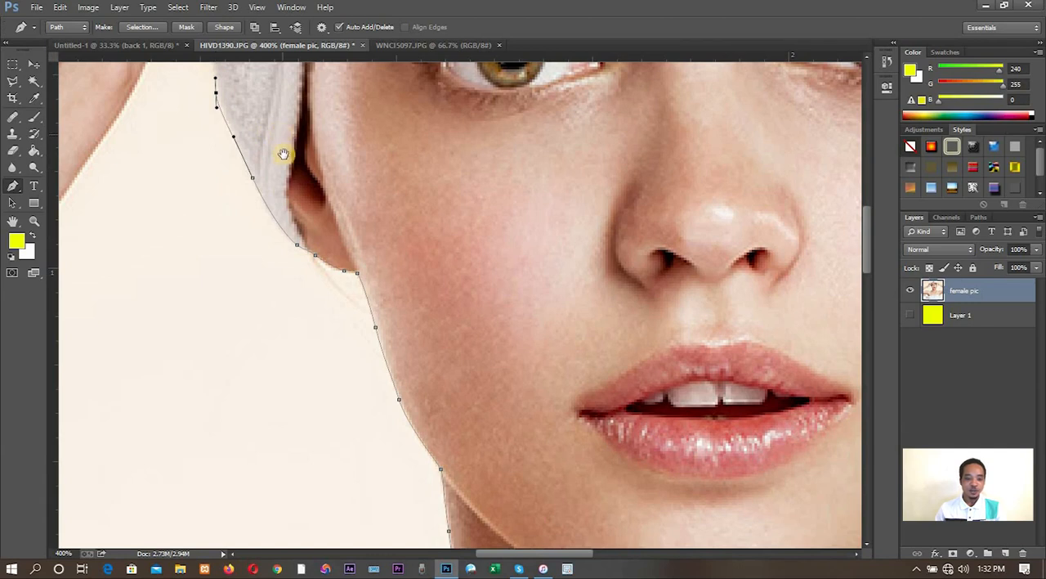
pyautogui.moveTo(314, 150); pyautogui.dragTo(361, 273)
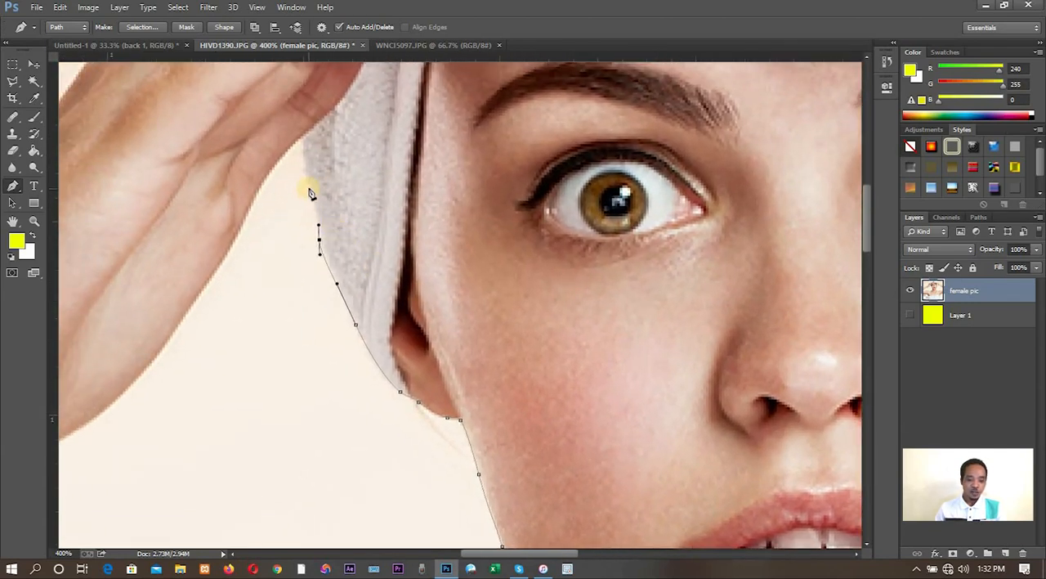
pyautogui.moveTo(308, 188); pyautogui.dragTo(298, 146)
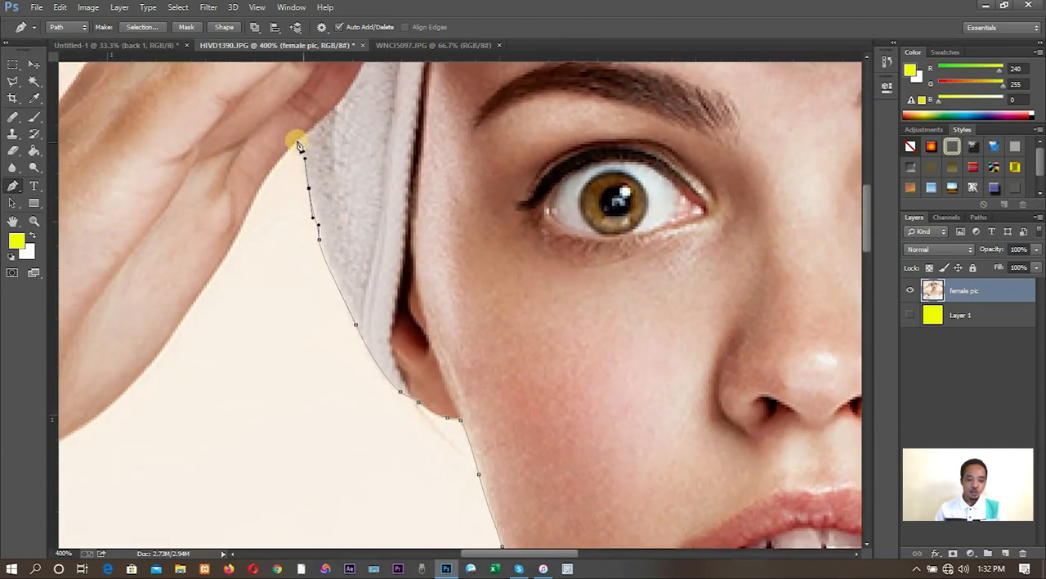
pyautogui.click(301, 137)
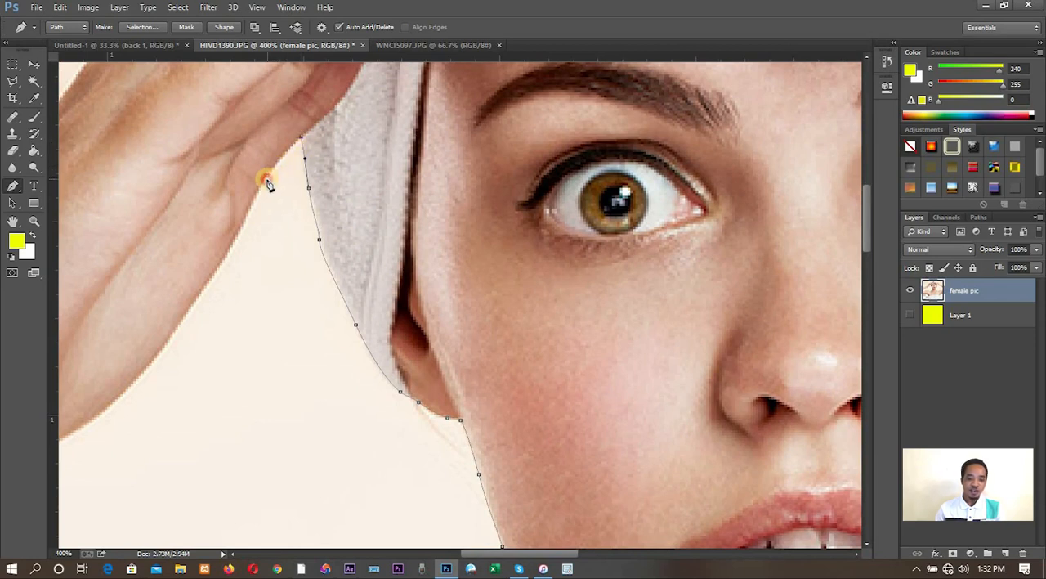
pyautogui.moveTo(268, 183); pyautogui.dragTo(250, 210)
pyautogui.hotkey('ctrl', 'z')
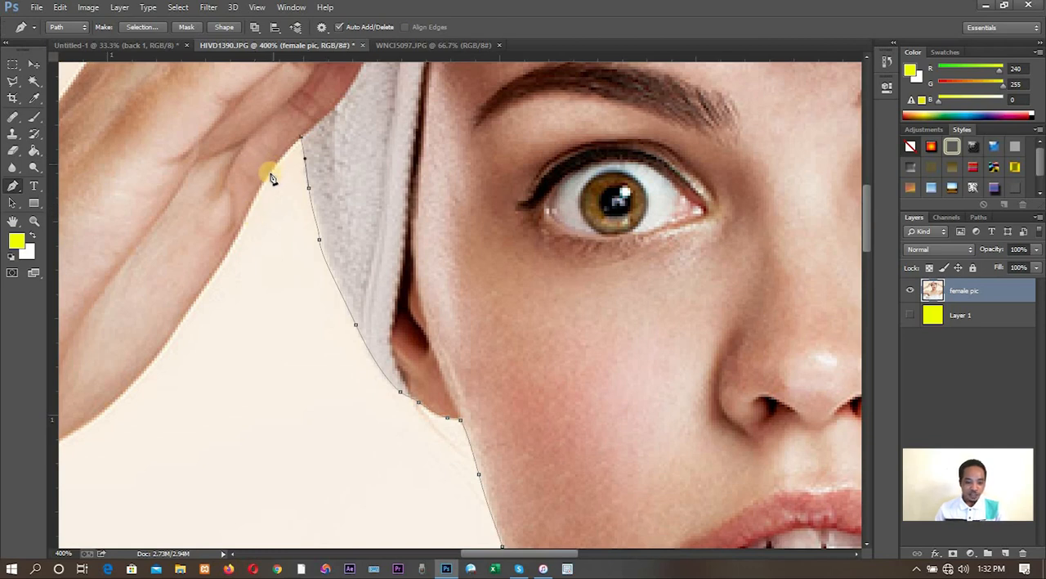
pyautogui.moveTo(269, 171)
pyautogui.mouseDown()
pyautogui.moveTo(262, 195)
pyautogui.moveTo(263, 182)
pyautogui.mouseUp()
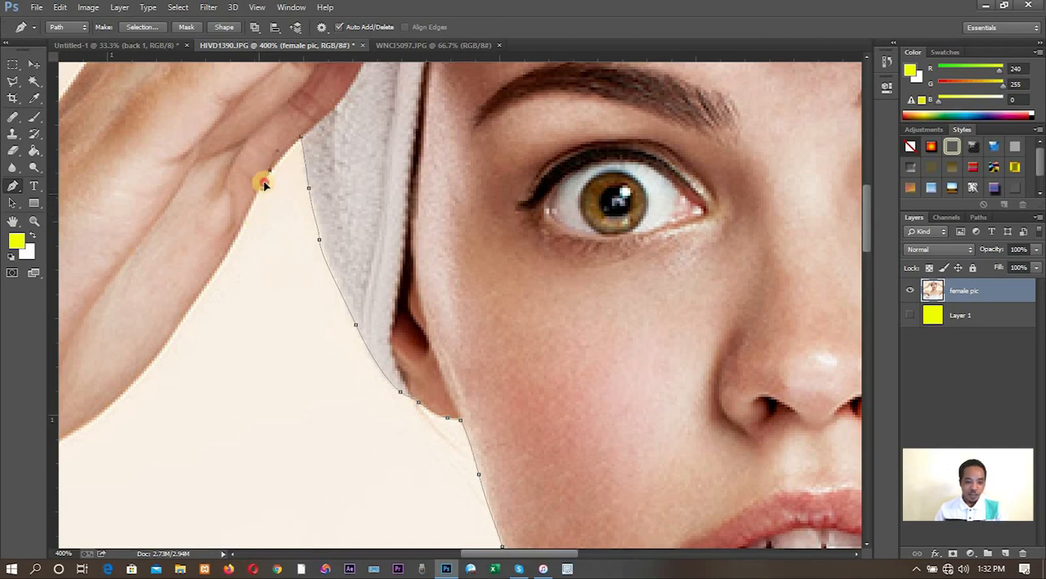
pyautogui.hotkey('ctrl', 'z')
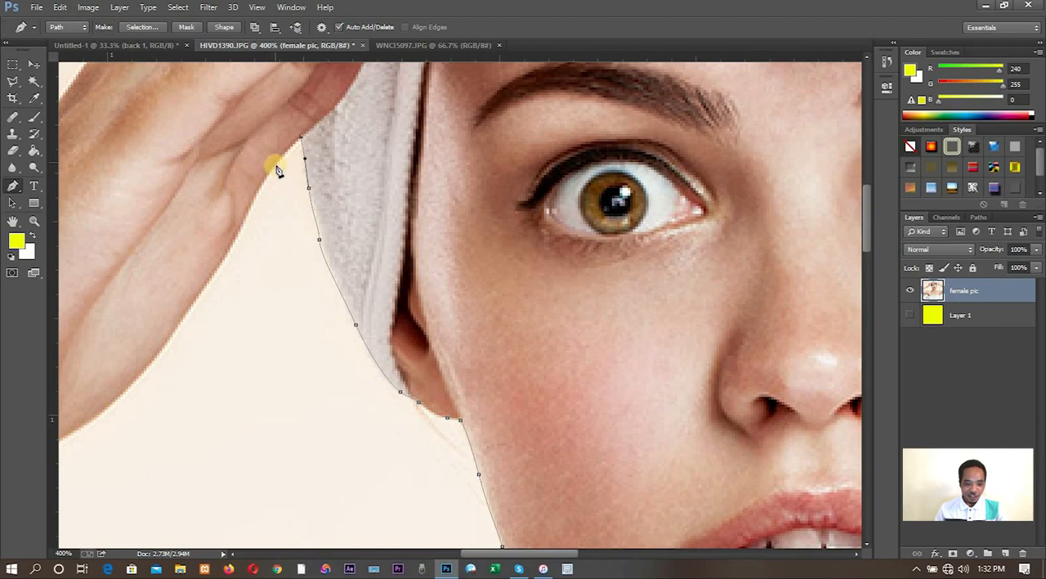
pyautogui.moveTo(266, 180); pyautogui.dragTo(257, 194)
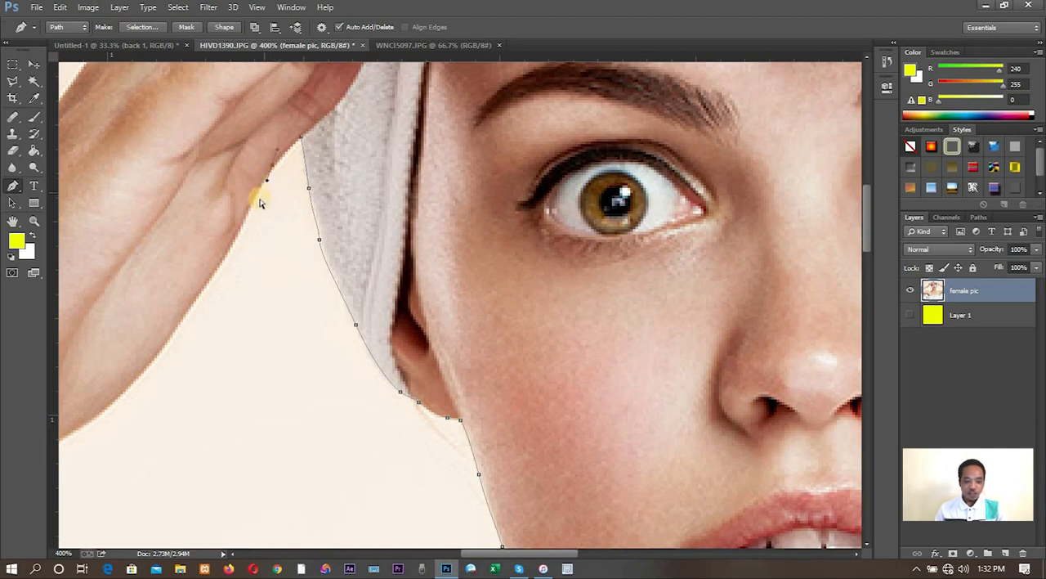
pyautogui.hotkey('ctrl', 'z')
# - Continue the pen path from the towel down the lower side of the raised hand toward the heel of the palm
pyautogui.moveTo(290, 149); pyautogui.dragTo(242, 230)
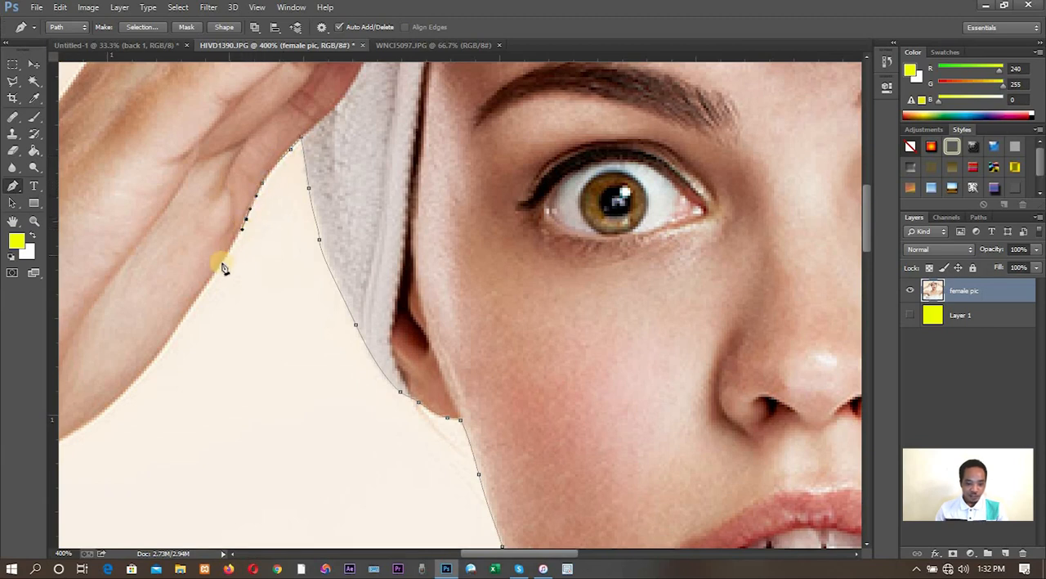
pyautogui.click(222, 267)
pyautogui.click(168, 323)
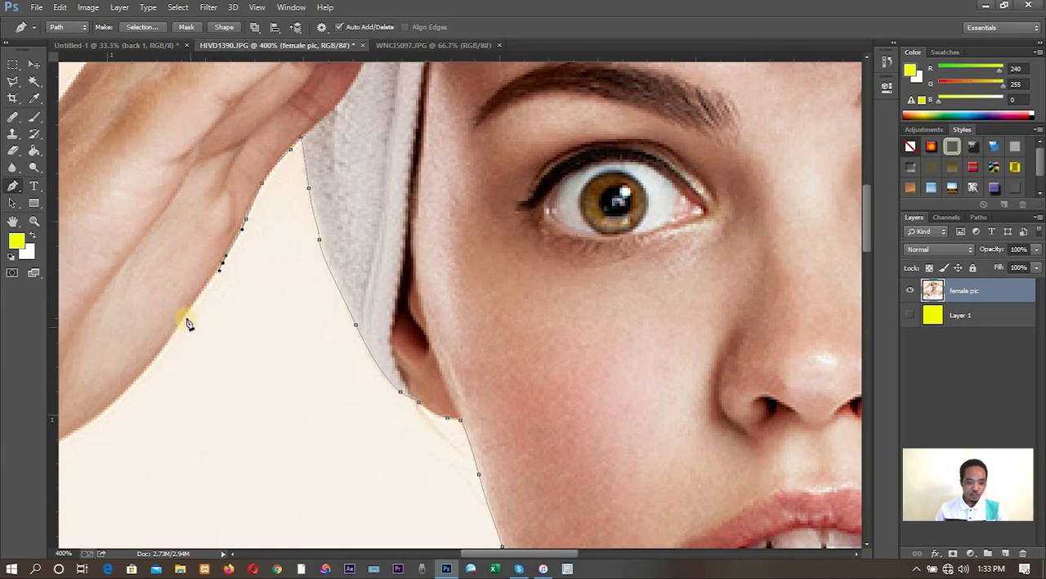
pyautogui.moveTo(187, 314); pyautogui.dragTo(181, 329)
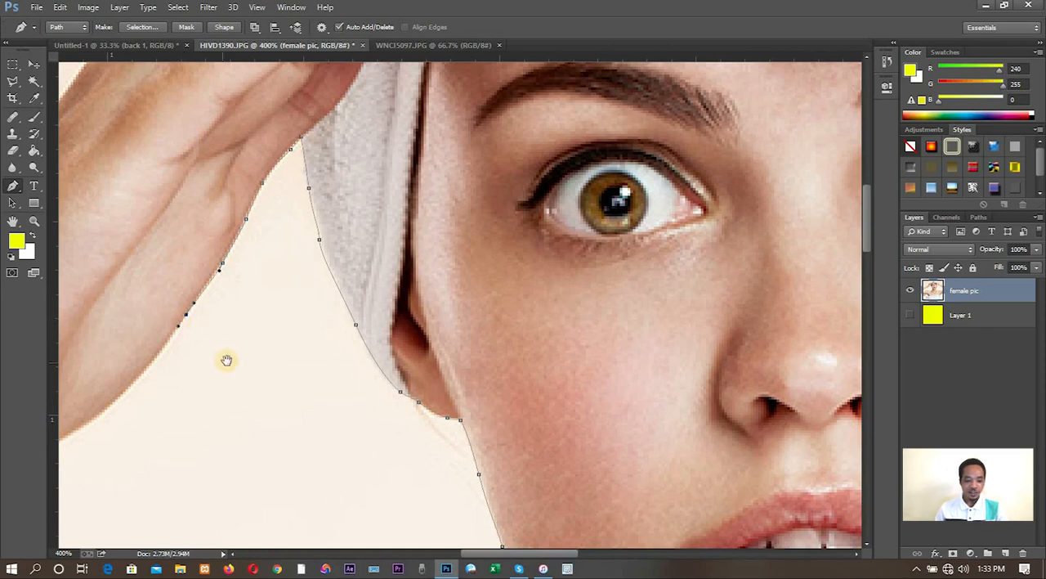
pyautogui.moveTo(226, 358); pyautogui.dragTo(401, 248)
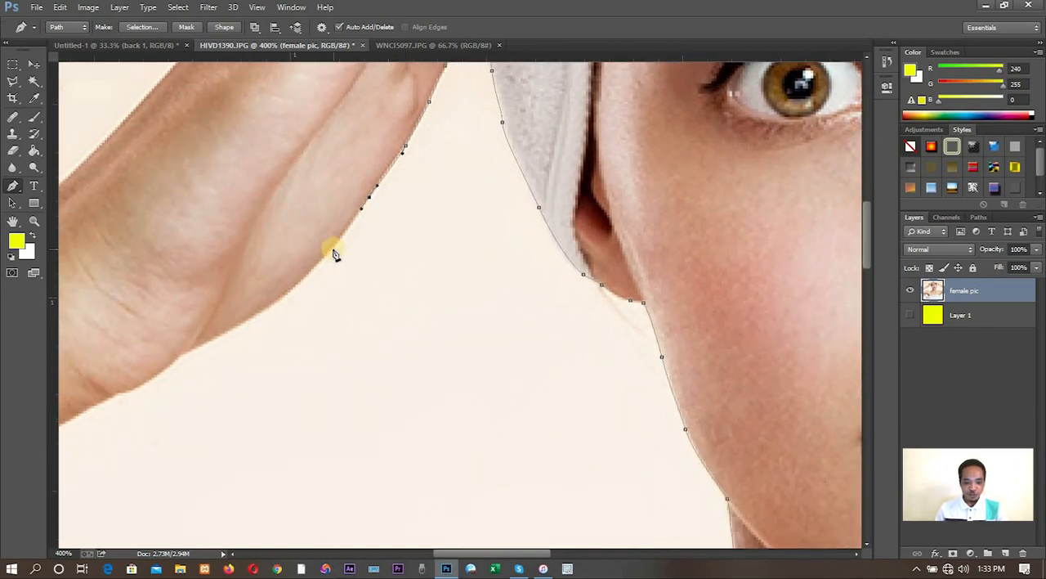
pyautogui.moveTo(333, 249); pyautogui.dragTo(318, 268)
pyautogui.click(301, 283)
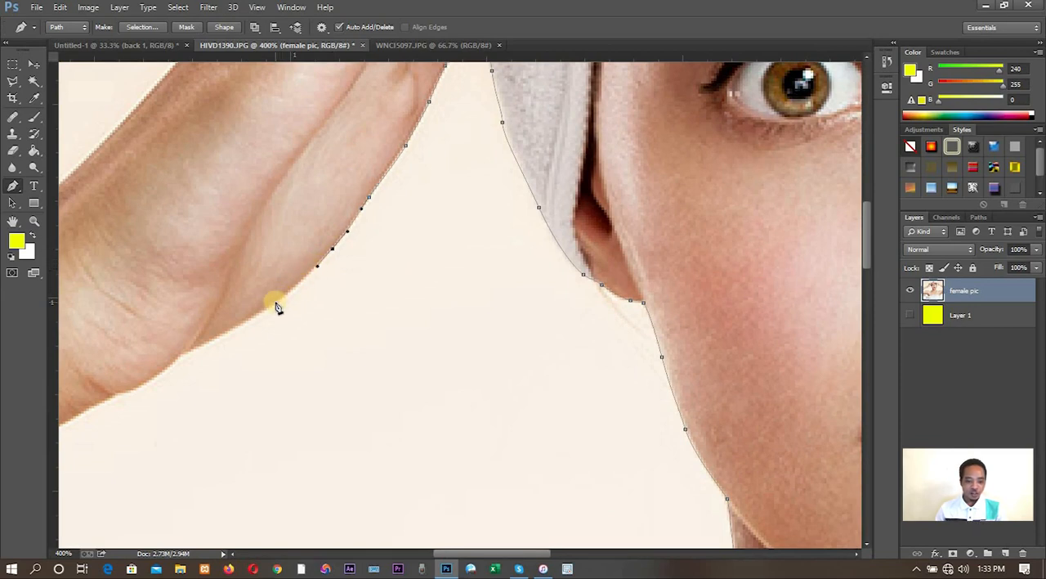
pyautogui.moveTo(275, 302); pyautogui.dragTo(254, 318)
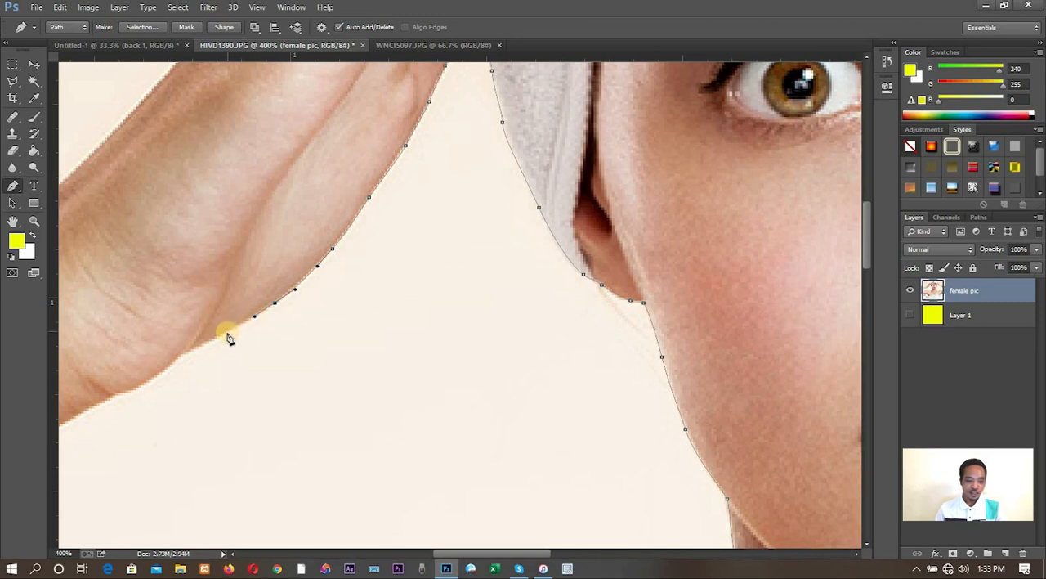
pyautogui.moveTo(228, 338); pyautogui.dragTo(231, 341)
pyautogui.hotkey('ctrl', 'z')
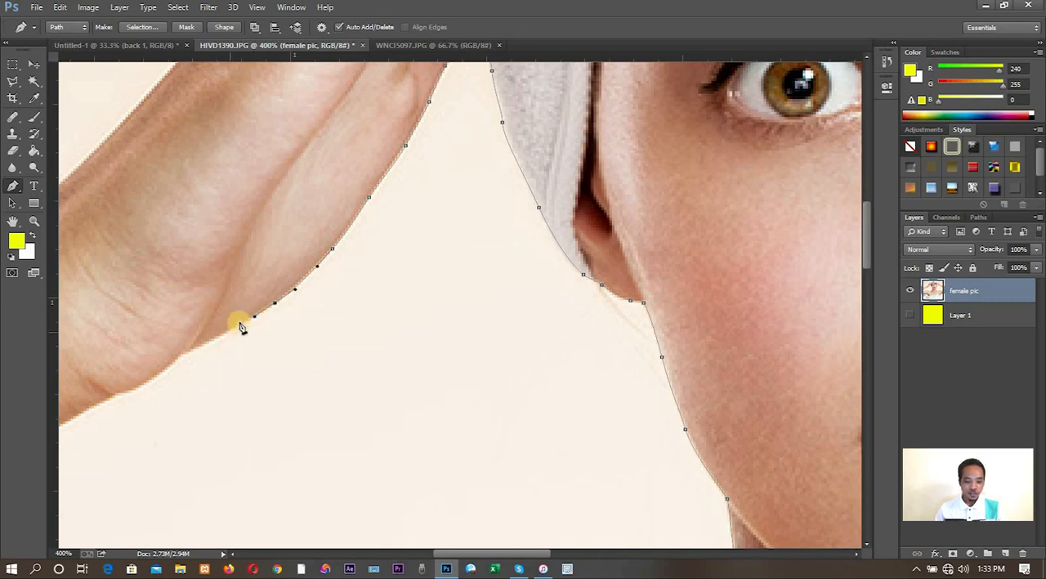
pyautogui.moveTo(215, 338); pyautogui.dragTo(215, 342)
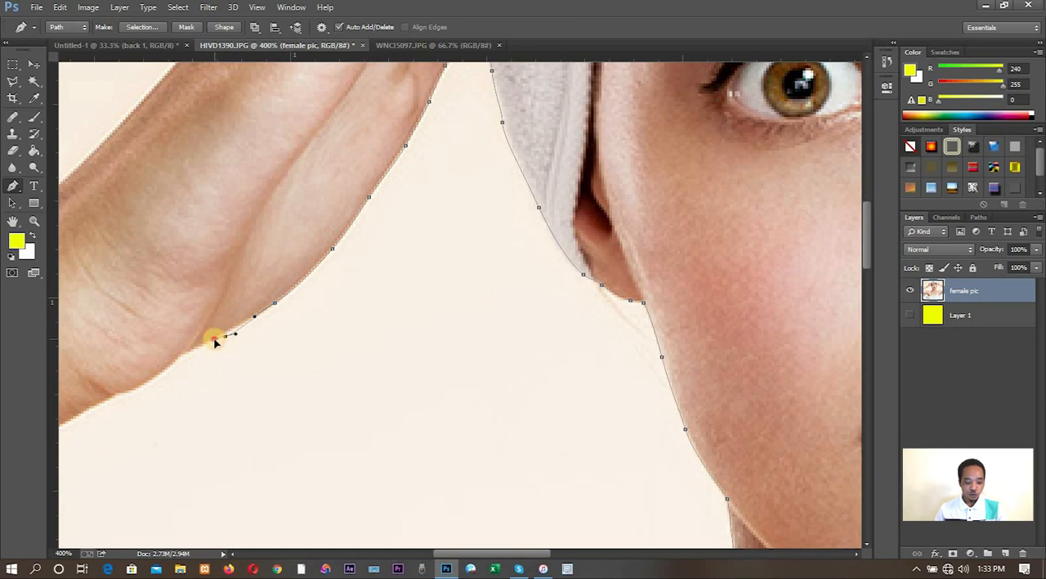
pyautogui.hotkey('ctrl', 'z')
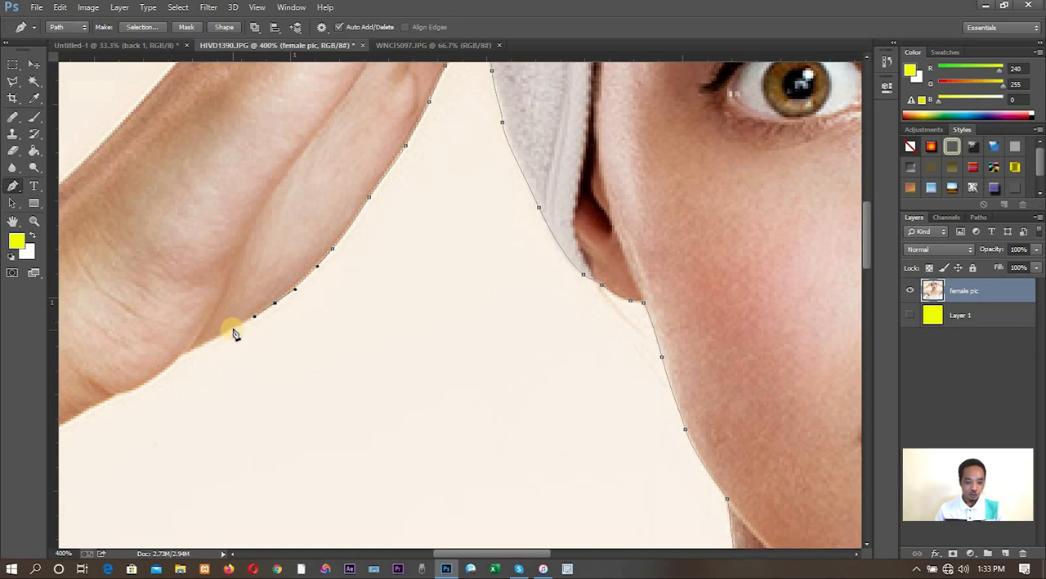
# - Trace the pen path around the heel of the palm, past the wrist crease and onto the forearm's underside
pyautogui.moveTo(210, 338); pyautogui.dragTo(257, 320)
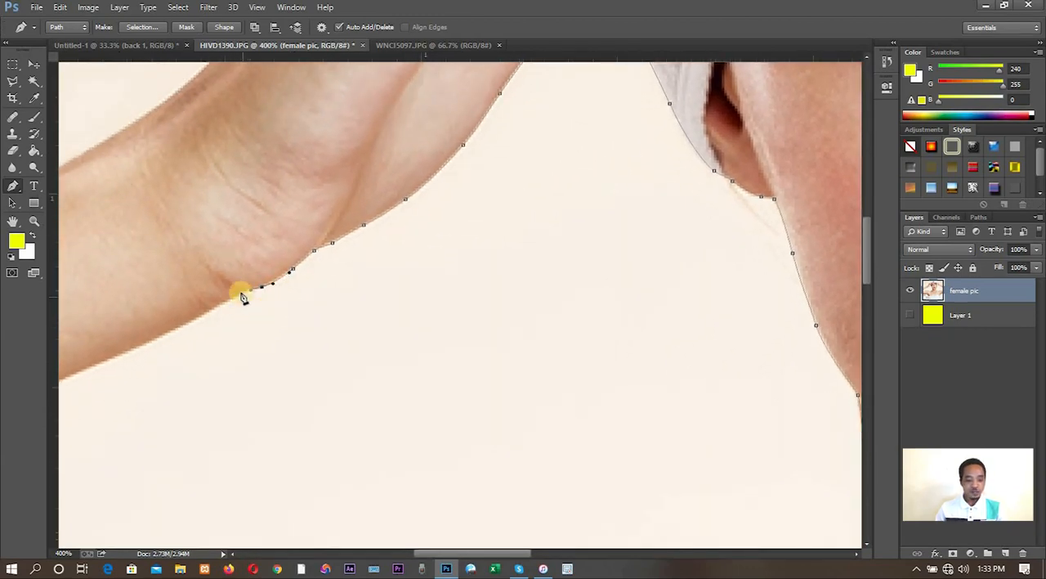
pyautogui.click(243, 296)
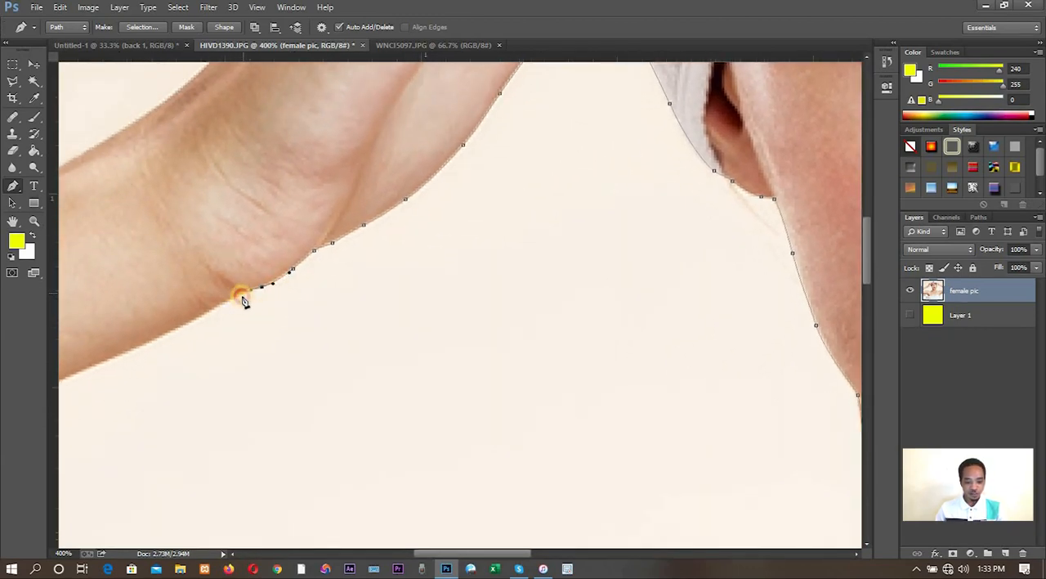
pyautogui.moveTo(243, 301); pyautogui.dragTo(189, 322)
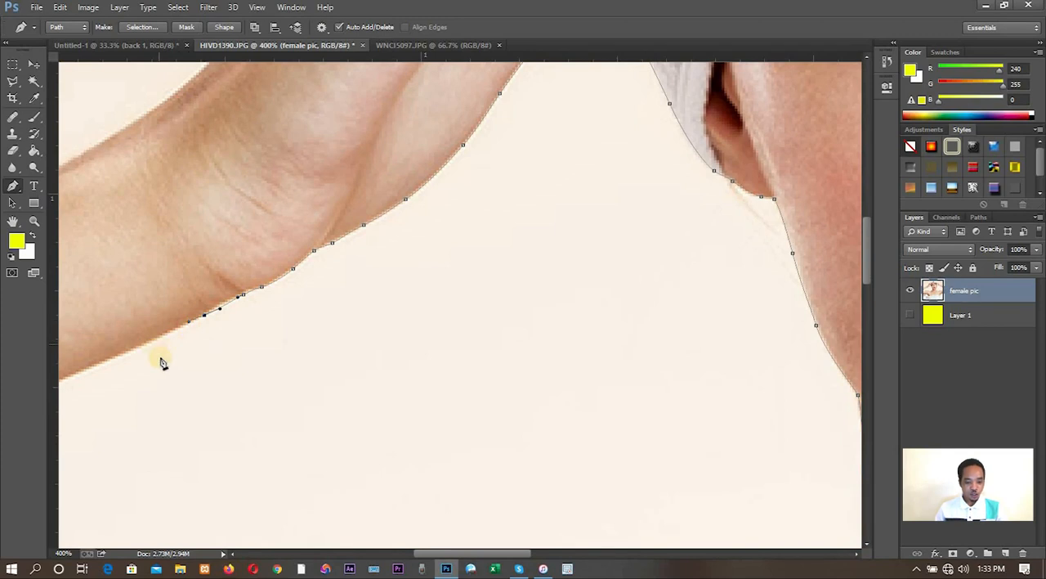
# - Extend the pen path along the forearm's underside to the image edge and close it at its starting anchor
pyautogui.moveTo(141, 346); pyautogui.dragTo(411, 278)
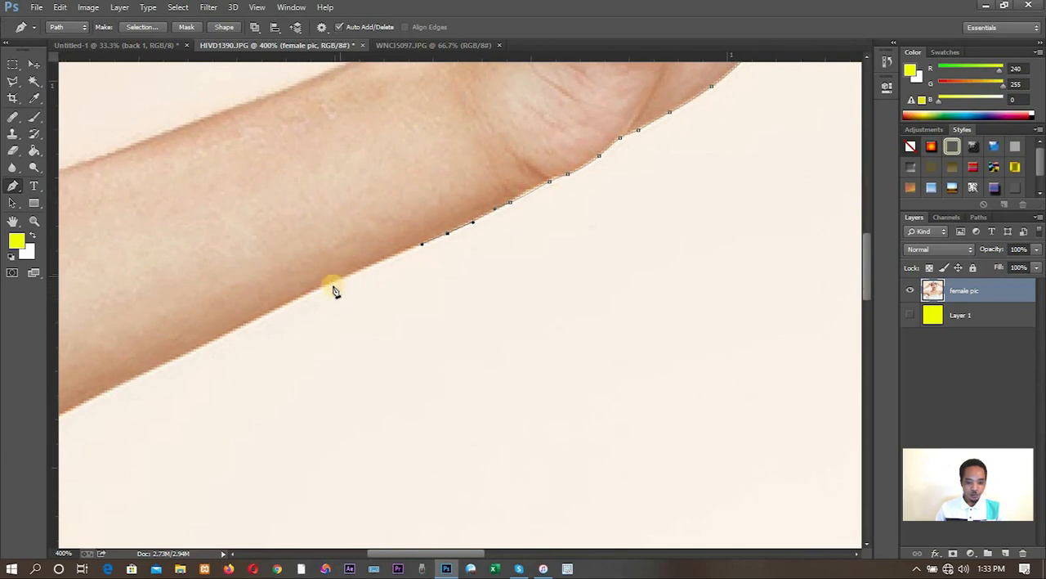
pyautogui.moveTo(335, 282); pyautogui.dragTo(251, 322)
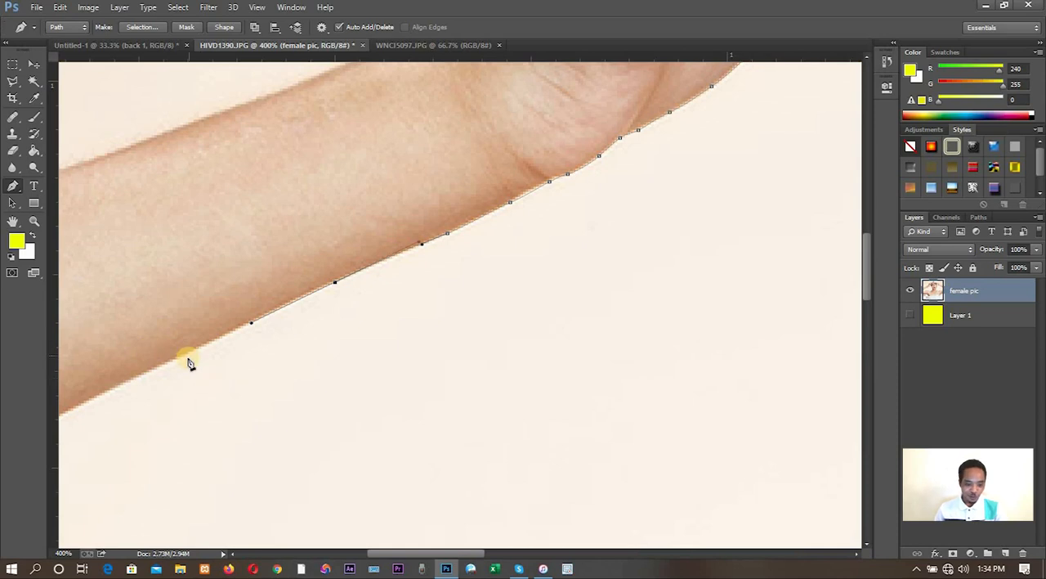
pyautogui.moveTo(176, 356); pyautogui.dragTo(136, 377)
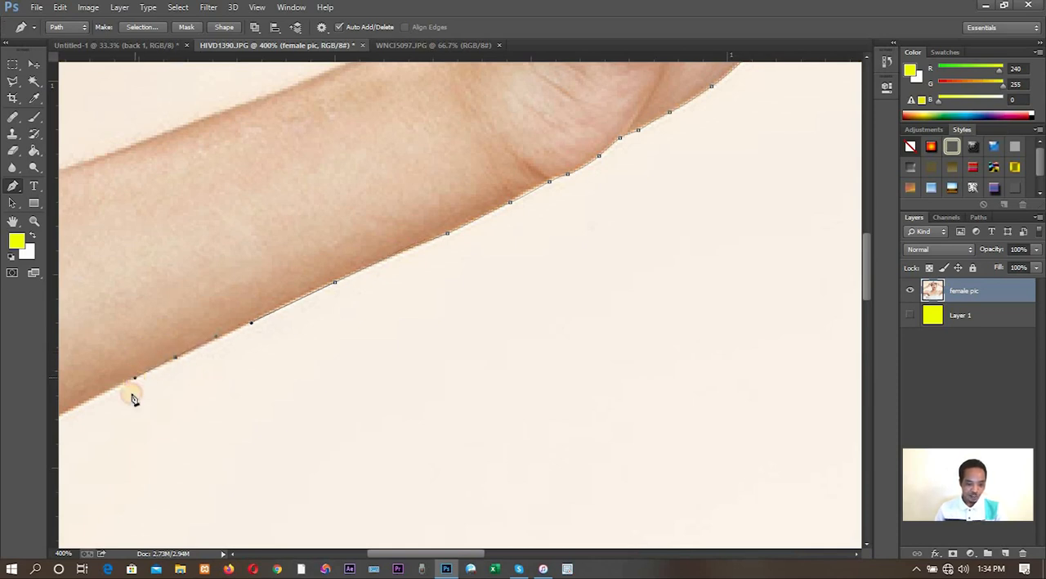
pyautogui.moveTo(121, 415); pyautogui.dragTo(456, 261)
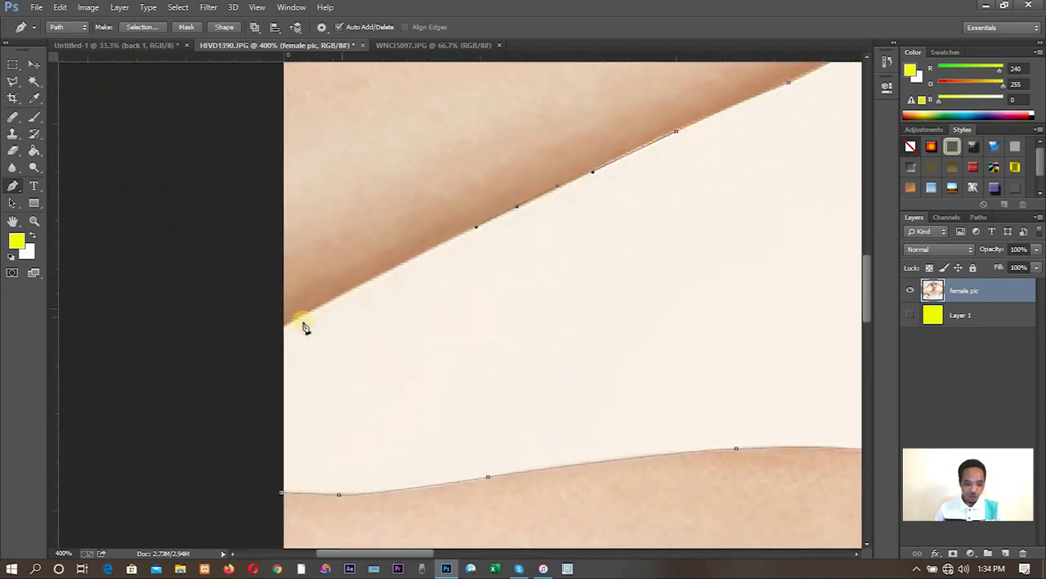
pyautogui.moveTo(283, 327); pyautogui.dragTo(256, 346)
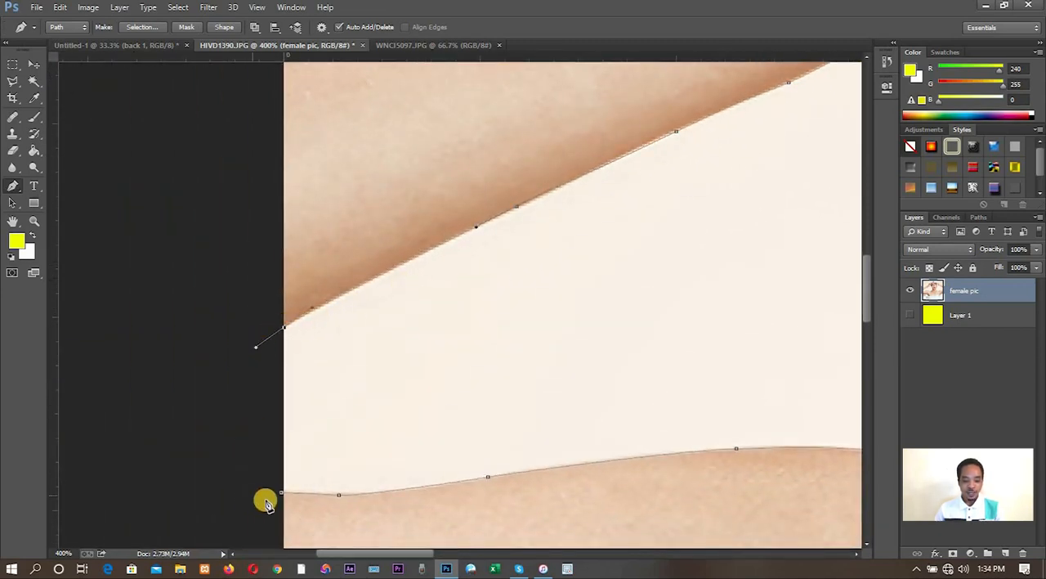
pyautogui.click(280, 496)
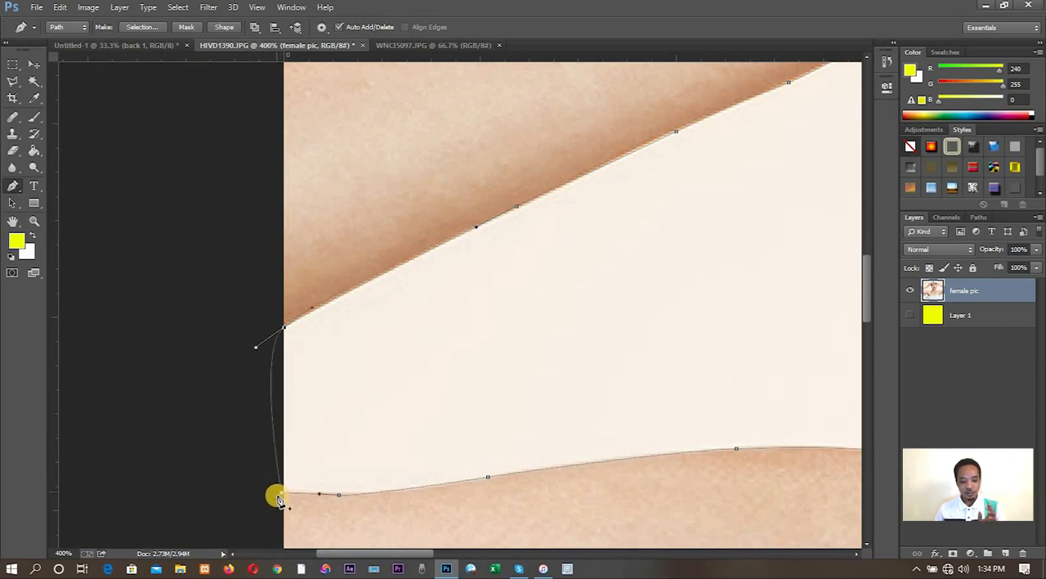
# - Convert the closed path into a new anti-aliased selection with a feather radius of 1 pixel
pyautogui.rightClick(280, 496)
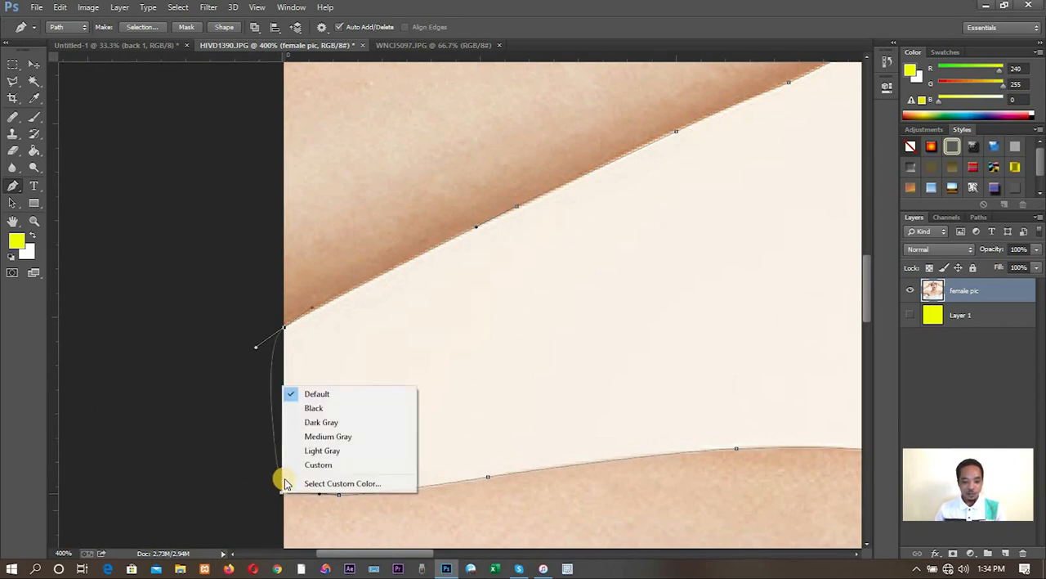
pyautogui.click(471, 441)
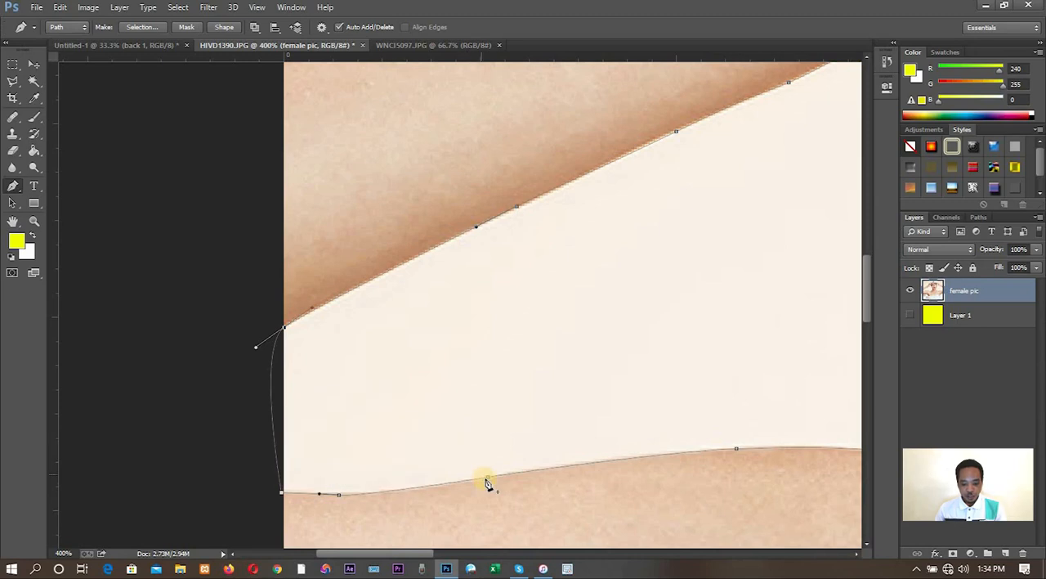
pyautogui.rightClick(487, 481)
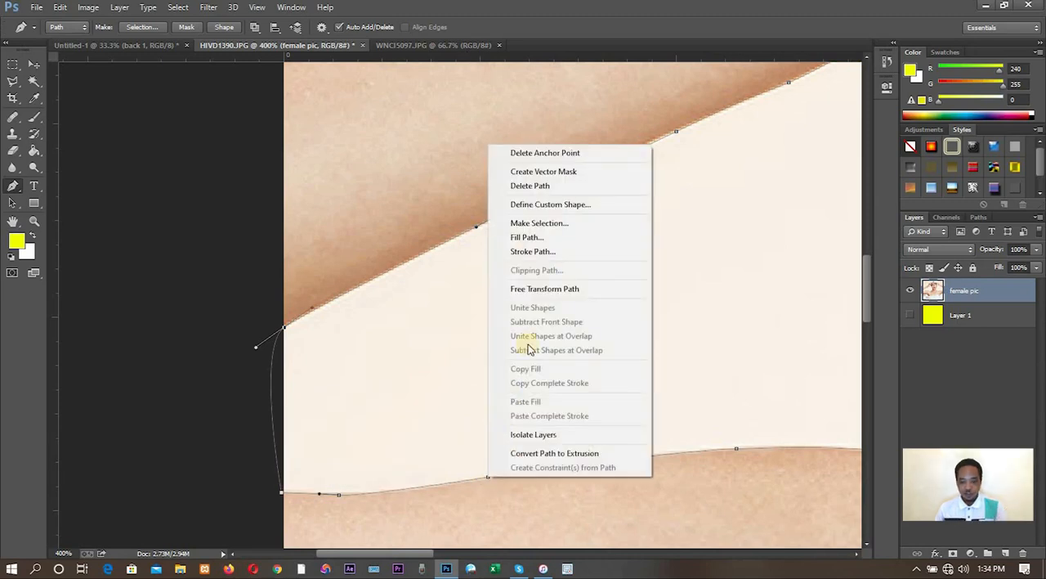
pyautogui.click(550, 225)
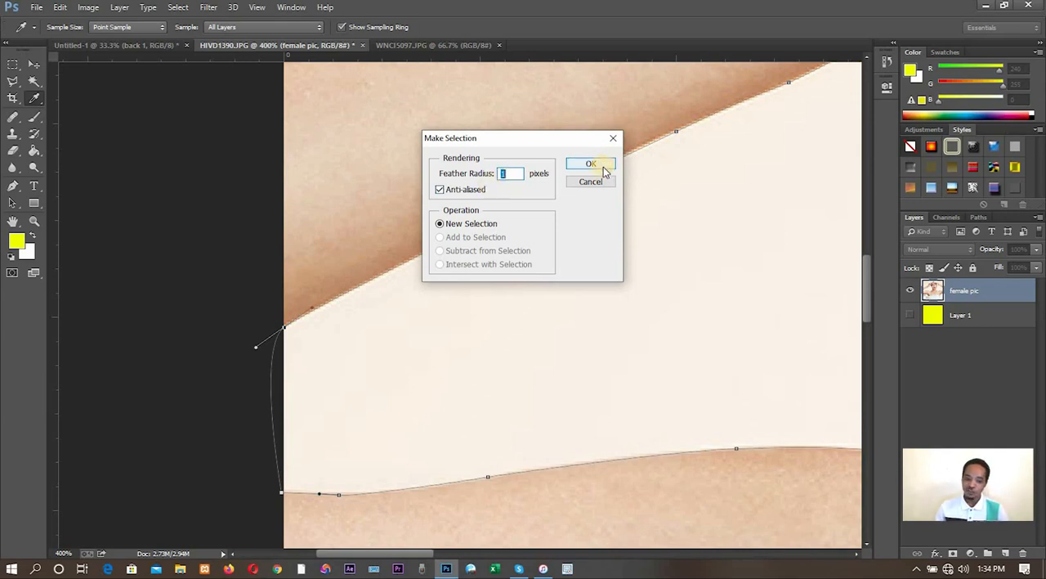
pyautogui.click(503, 172)
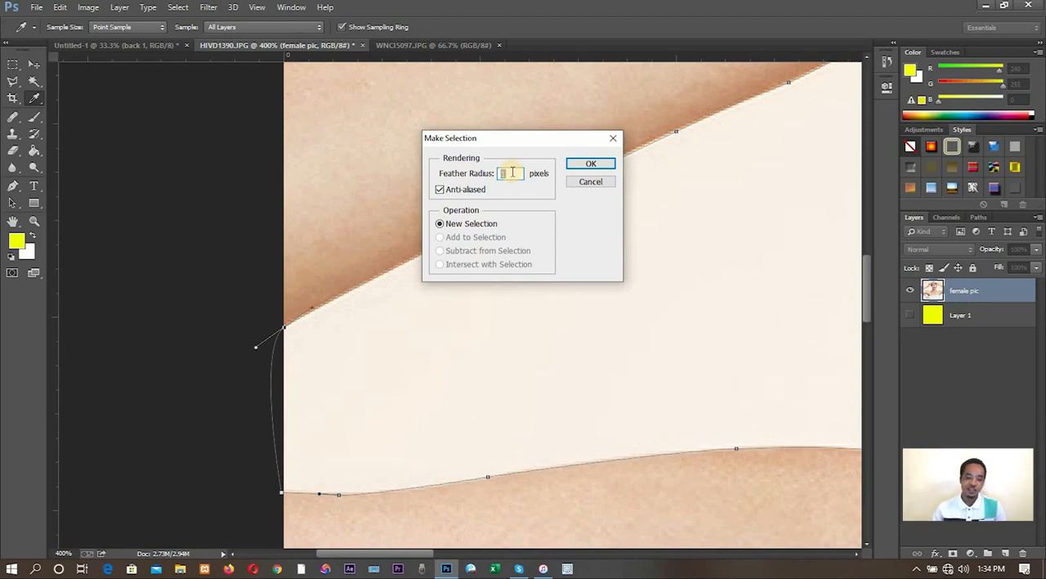
pyautogui.doubleClick(511, 173)
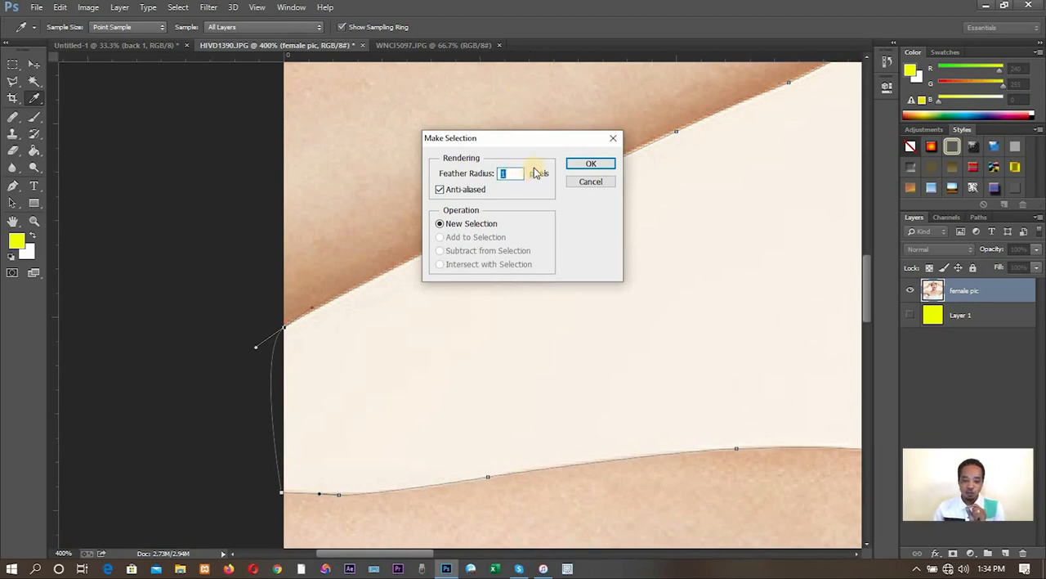
pyautogui.click(590, 164)
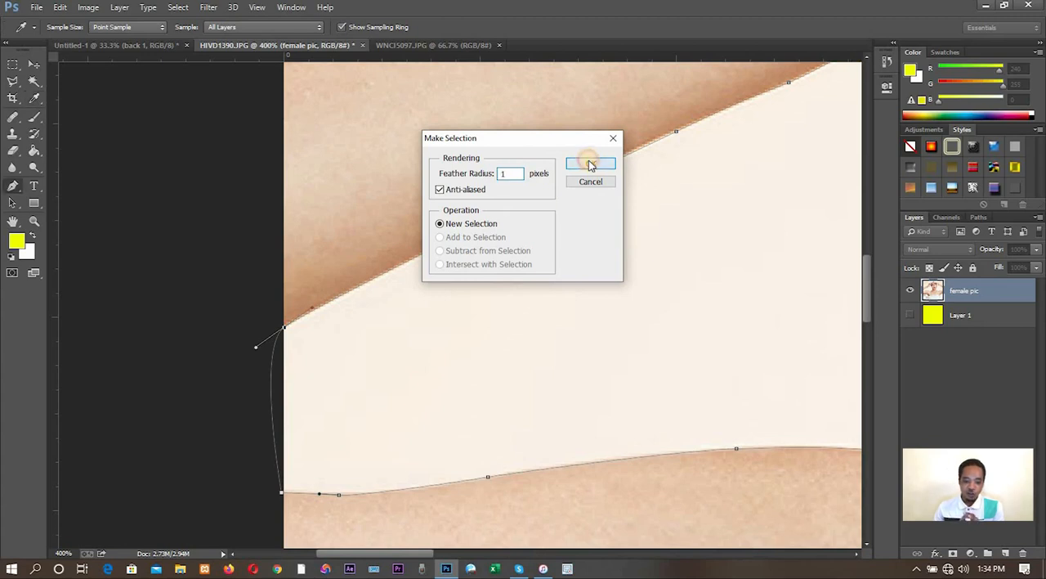
# - Delete the selected background between the arm, neck and shoulder, and deselect
pyautogui.press('Delete')
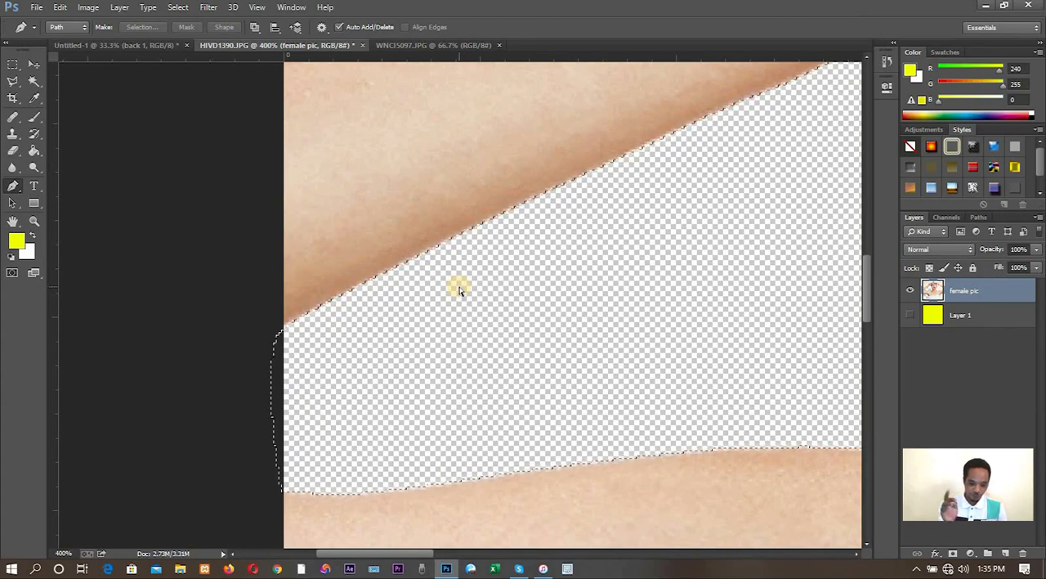
pyautogui.hotkey('ctrl', 'd')
pyautogui.scroll(-4, 459, 290)
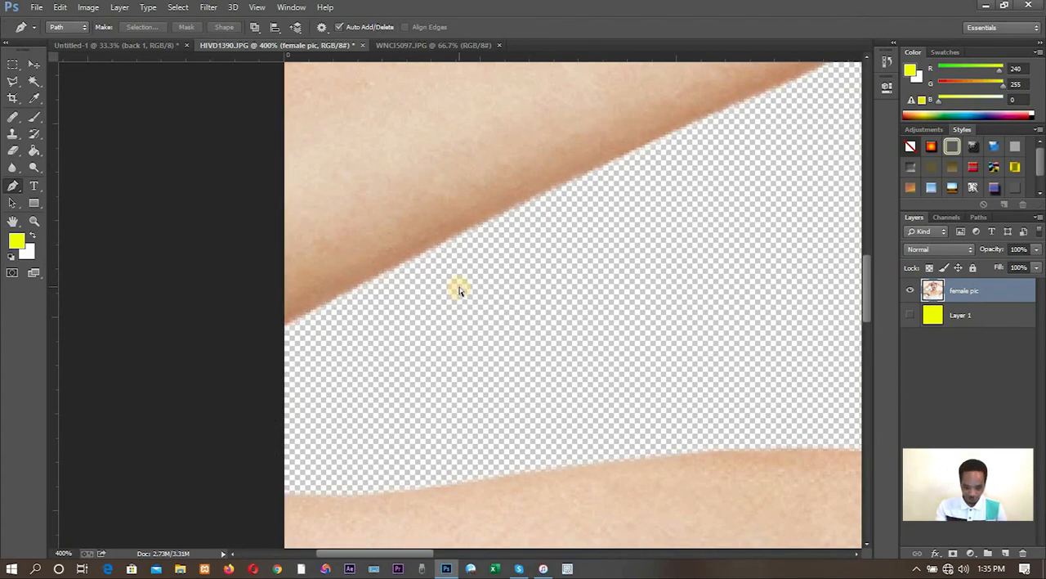
pyautogui.scroll(-1, 459, 290)
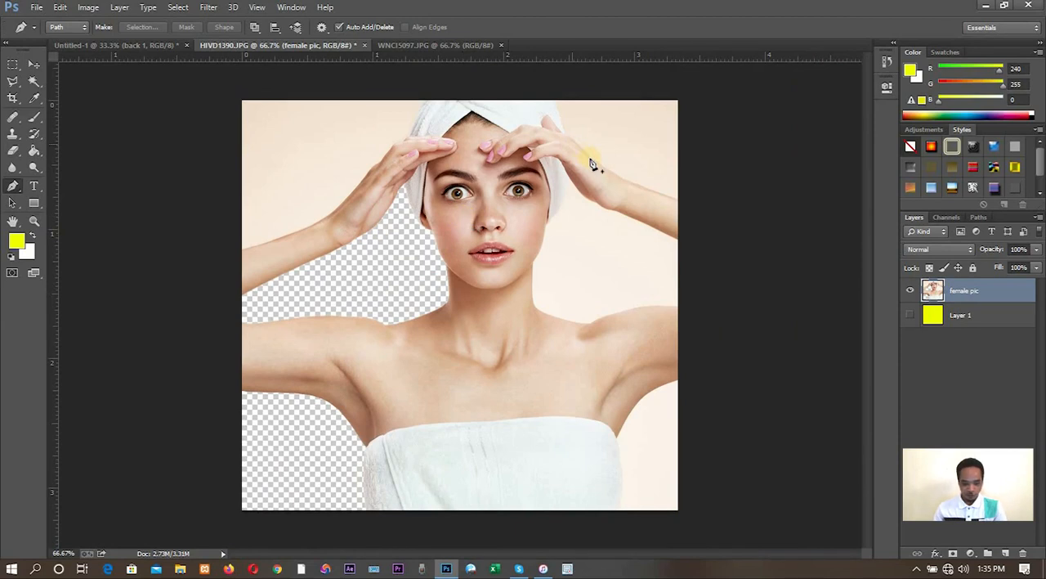
# - Start a new pen path where the forearm's upper edge meets the image border and trace it to the wrist
pyautogui.hotkey('ctrl', '+')
pyautogui.hotkey('ctrl', '+')
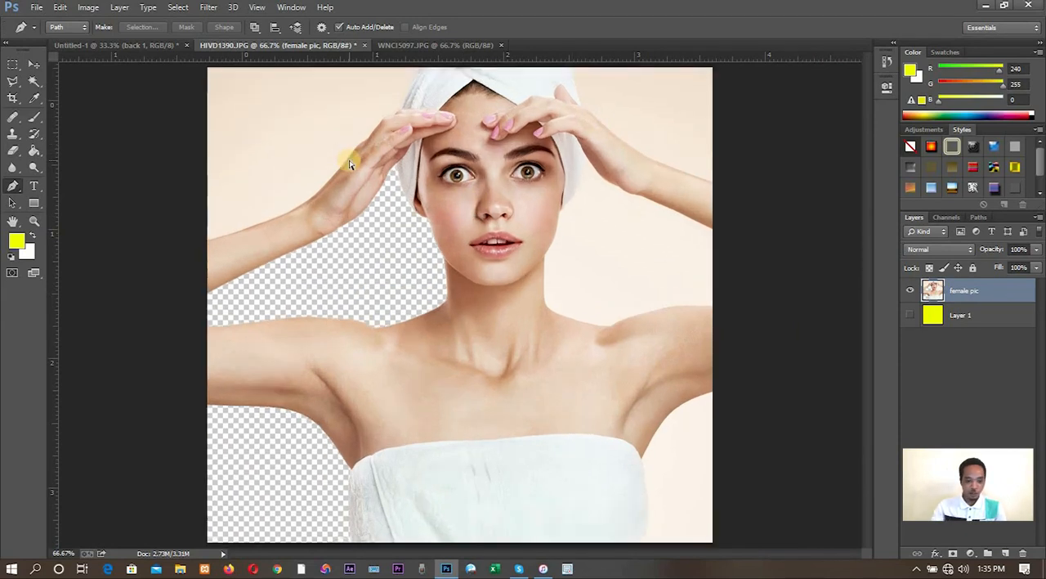
pyautogui.moveTo(336, 297); pyautogui.dragTo(665, 501)
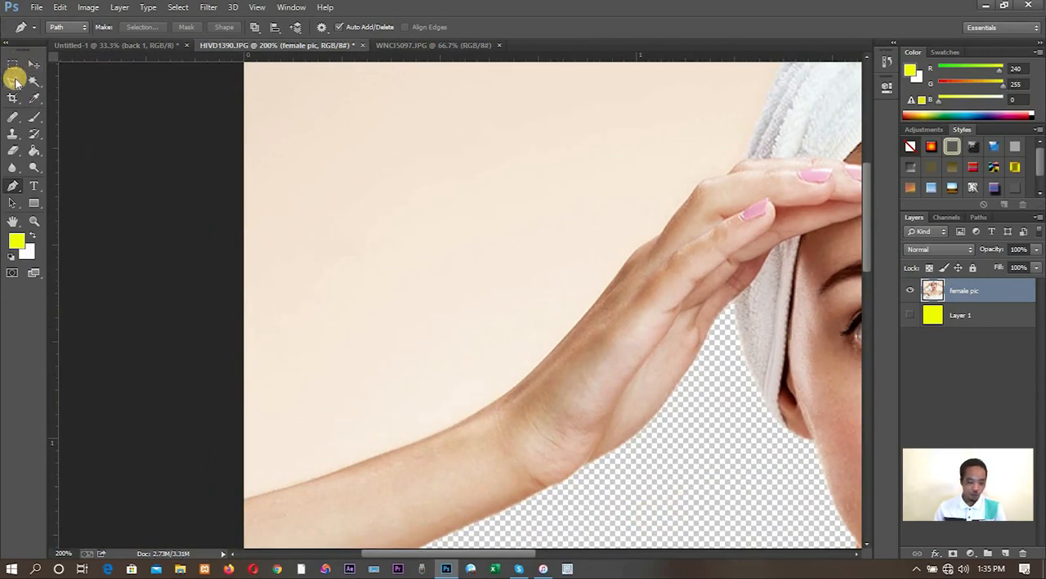
pyautogui.click(242, 500)
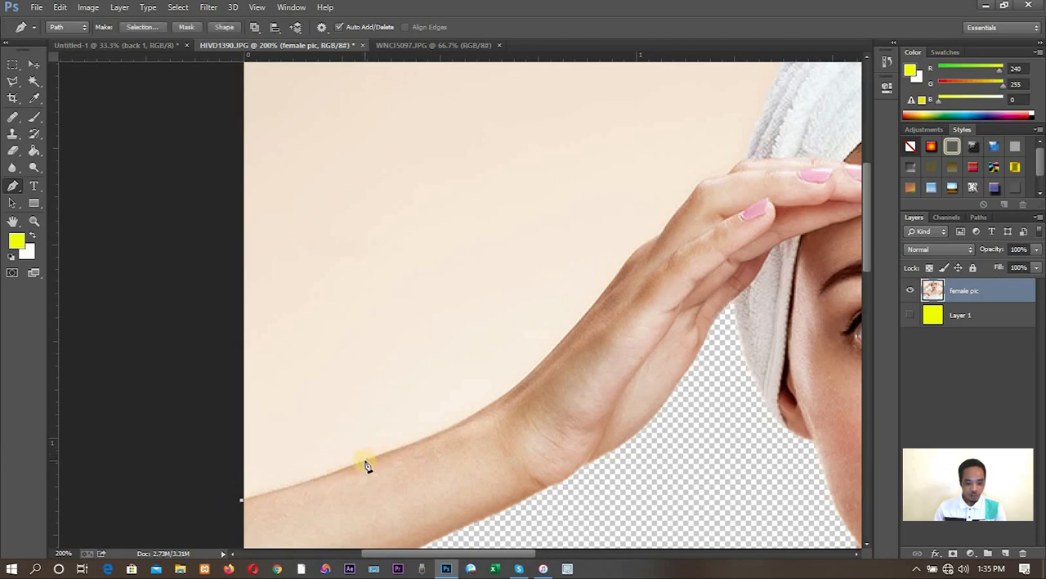
pyautogui.moveTo(365, 465); pyautogui.dragTo(414, 445)
pyautogui.moveTo(496, 395); pyautogui.dragTo(505, 395)
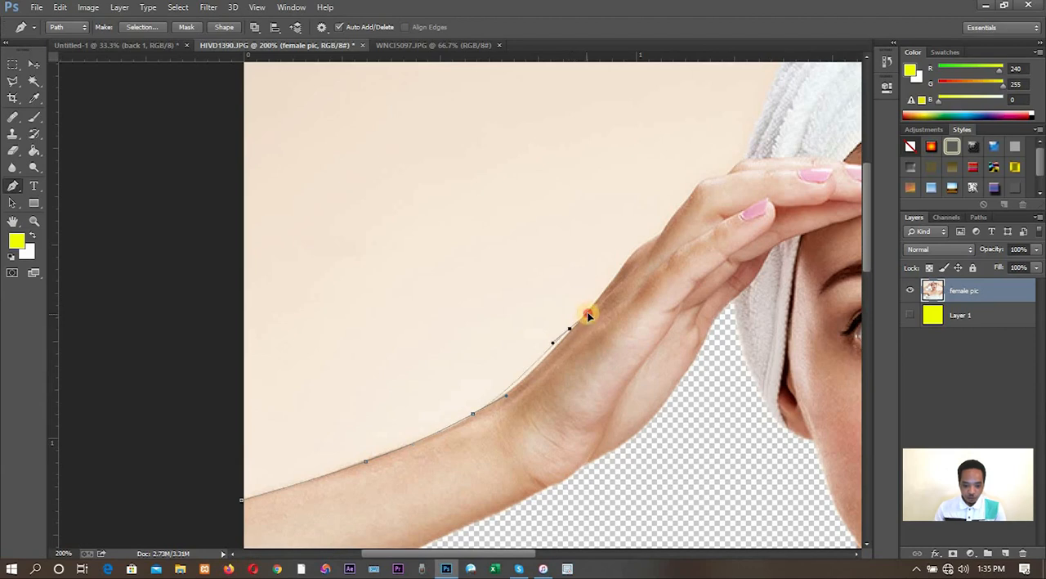
# - Continue the pen path from the wrist along the outer edge of the back of the hand toward the lowest knuckle
pyautogui.moveTo(588, 315); pyautogui.dragTo(609, 280)
pyautogui.hotkey('ctrl', 'z')
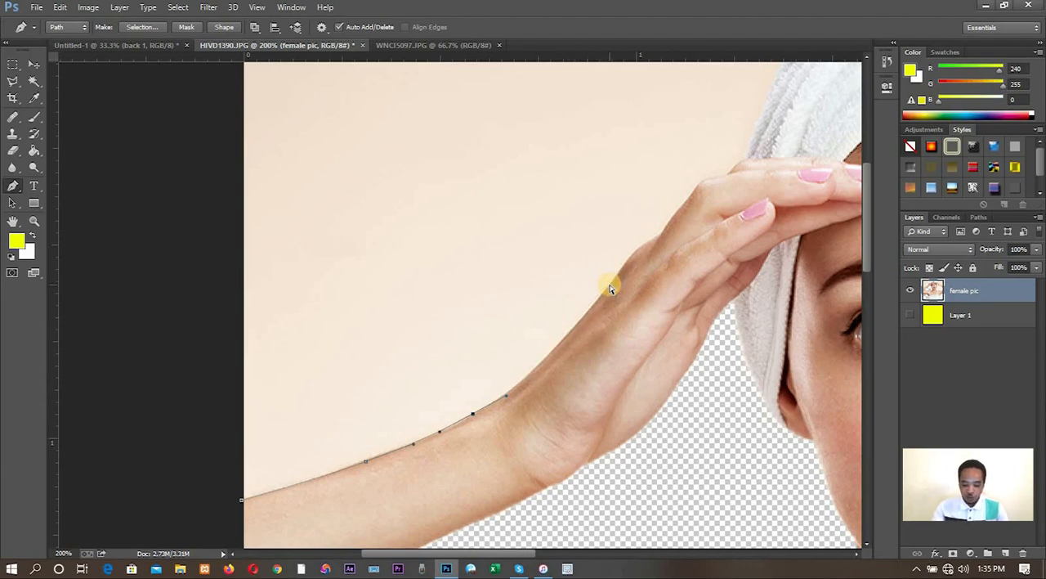
pyautogui.hotkey('ctrl', '+')
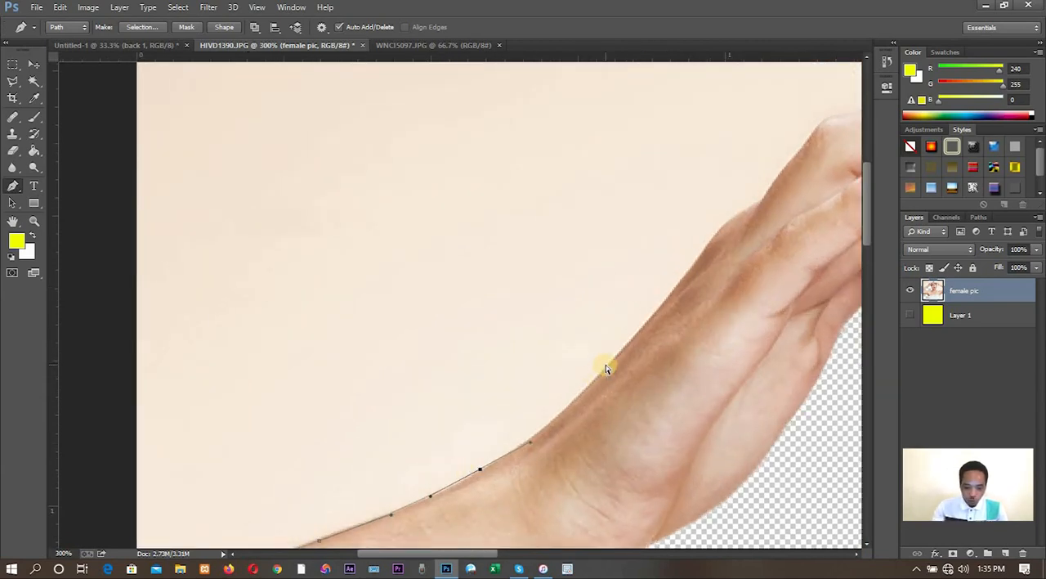
pyautogui.hotkey('ctrl', '+')
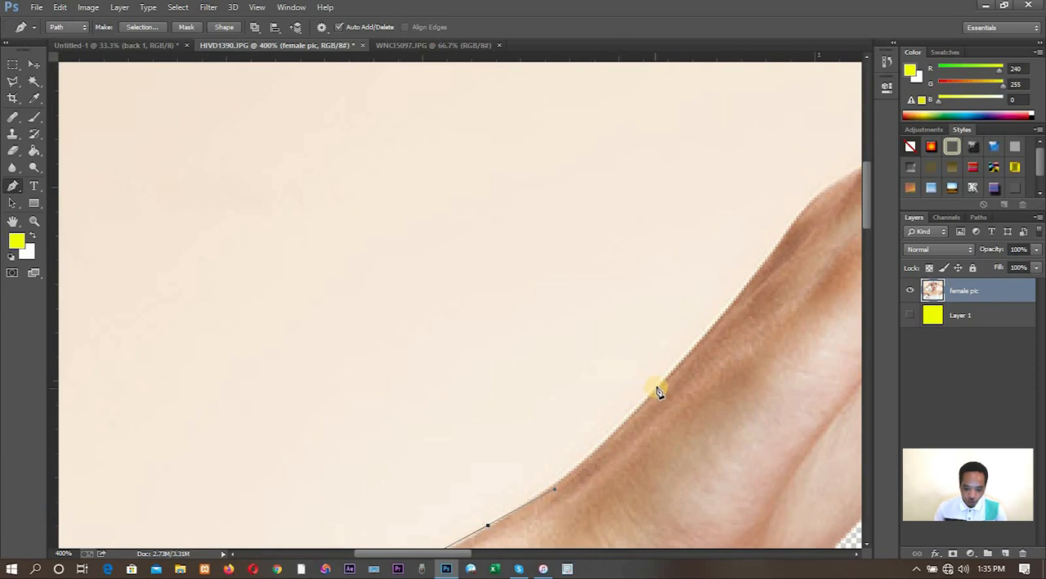
pyautogui.moveTo(660, 382); pyautogui.dragTo(738, 300)
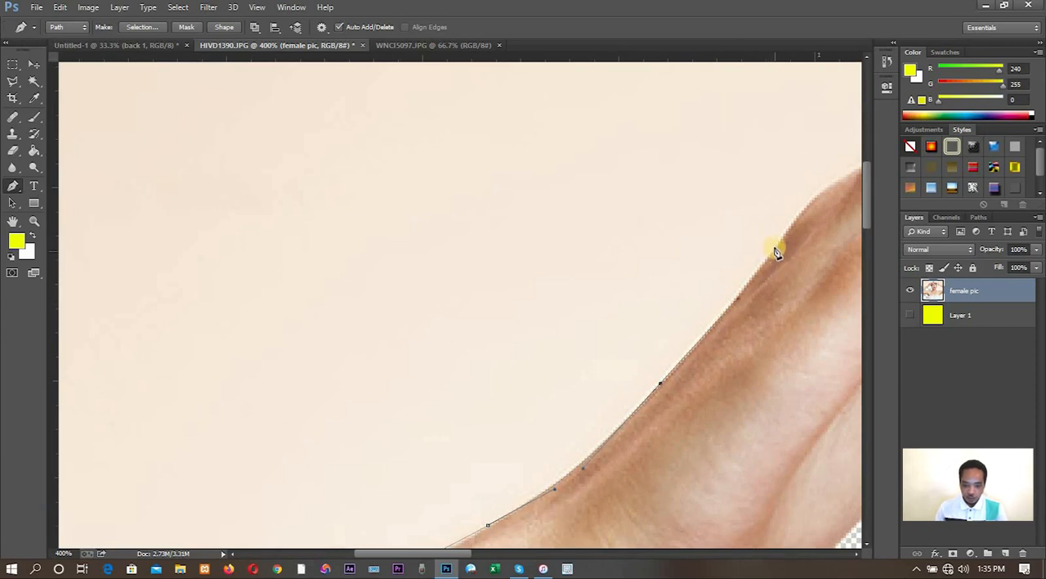
pyautogui.click(795, 217)
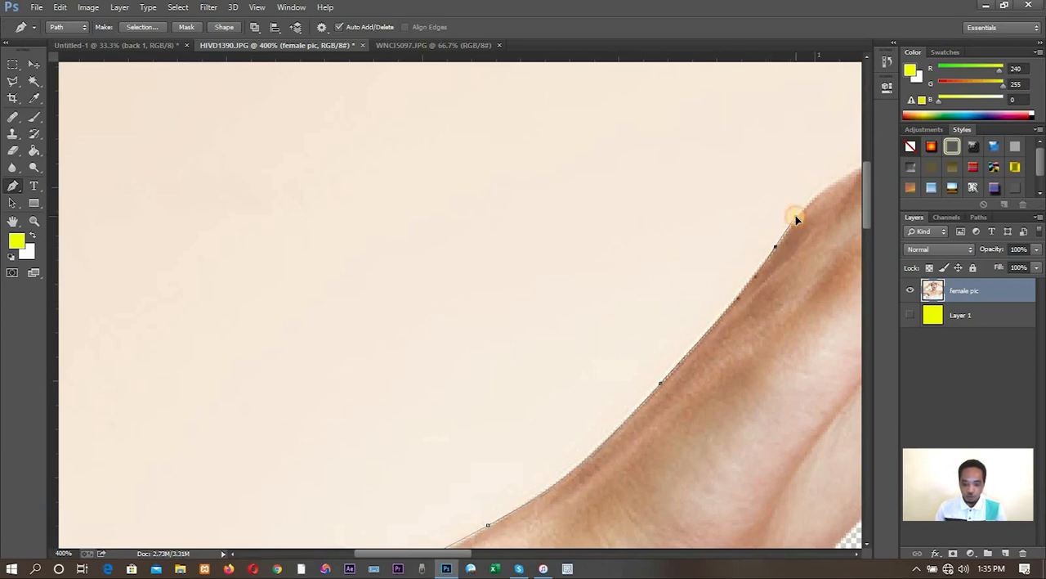
# - Extend the pen path around the lowest knuckle and up the next finger's outer edge to just below its bent joint
pyautogui.moveTo(793, 259); pyautogui.dragTo(480, 374)
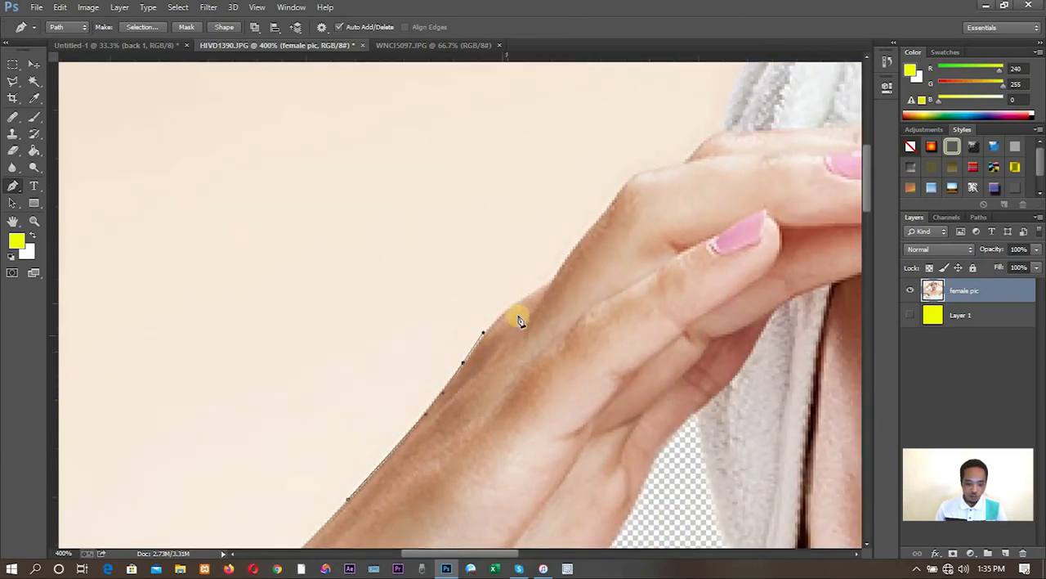
pyautogui.click(512, 305)
pyautogui.click(525, 297)
pyautogui.click(546, 291)
pyautogui.moveTo(567, 255); pyautogui.dragTo(592, 232)
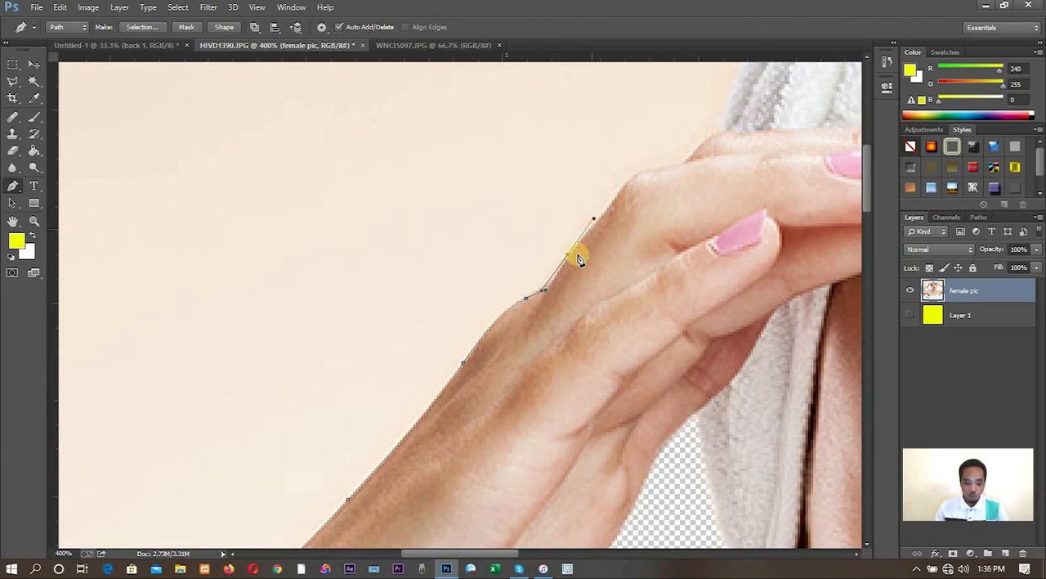
pyautogui.hotkey('ctrl', 'z')
pyautogui.moveTo(559, 267); pyautogui.dragTo(566, 257)
pyautogui.moveTo(600, 216); pyautogui.dragTo(611, 205)
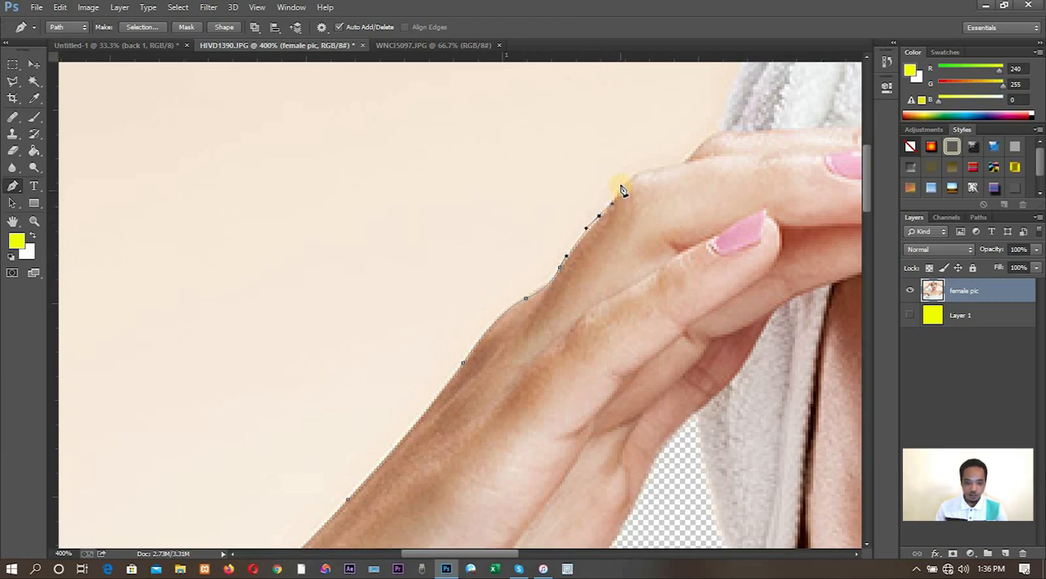
# - Trace the path over the bent finger joint and the finger behind it to where the hand meets the towel
pyautogui.moveTo(627, 184); pyautogui.dragTo(726, 133)
pyautogui.click(726, 134)
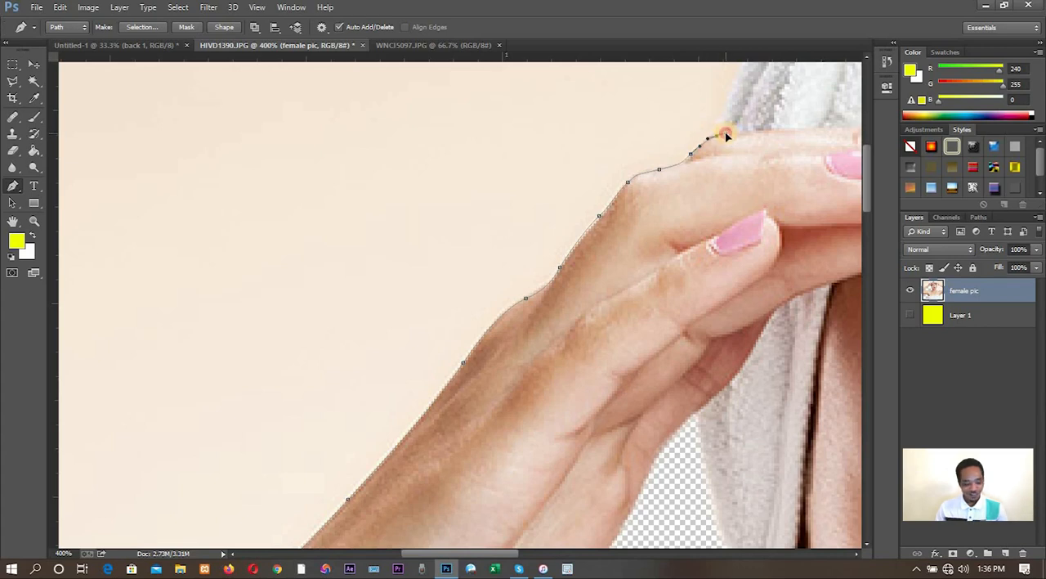
pyautogui.hotkey('ctrl', 'z')
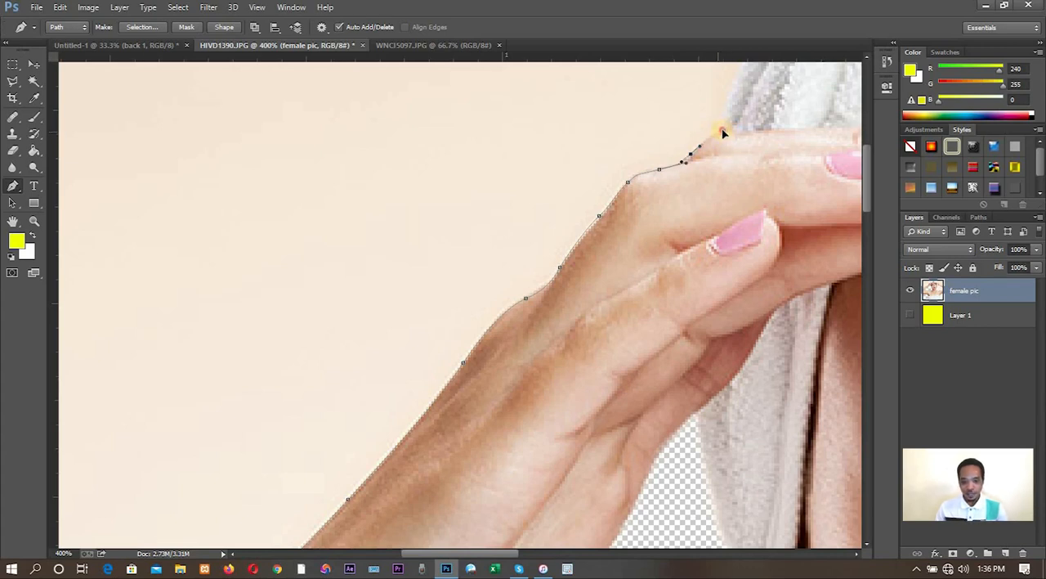
pyautogui.click(714, 133)
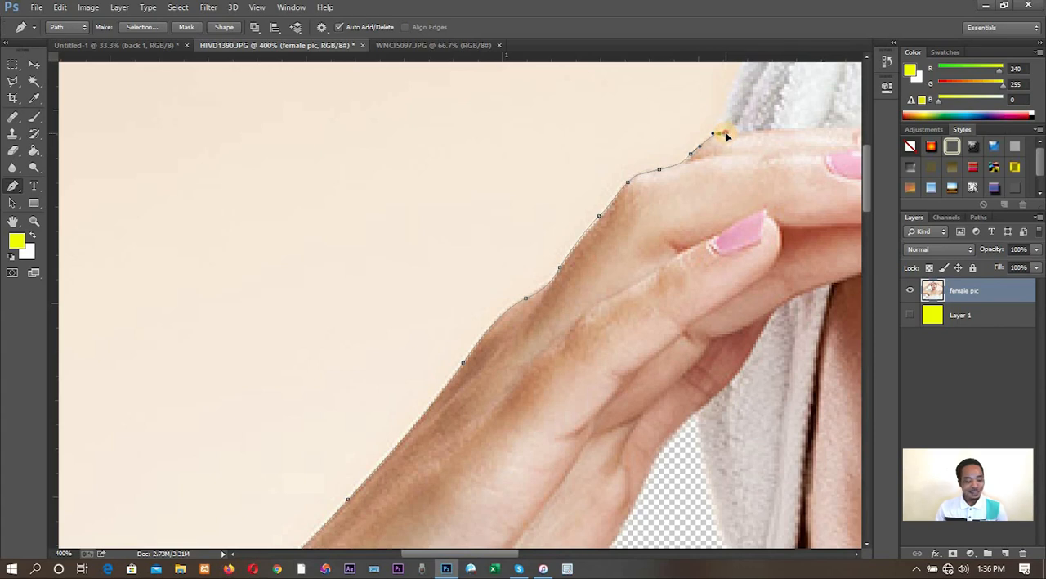
pyautogui.hotkey('ctrl', 'z')
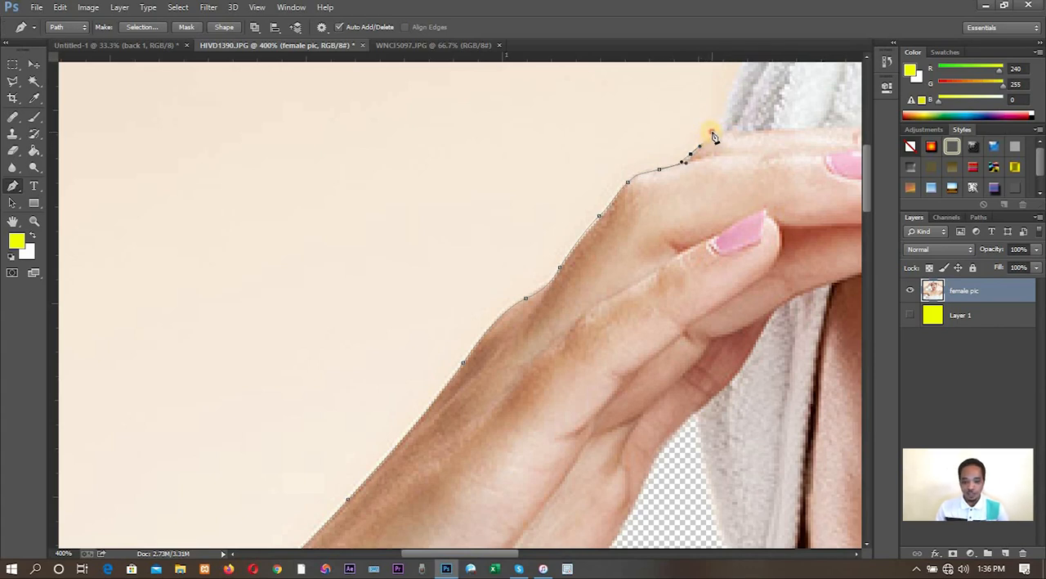
pyautogui.moveTo(711, 133); pyautogui.dragTo(719, 130)
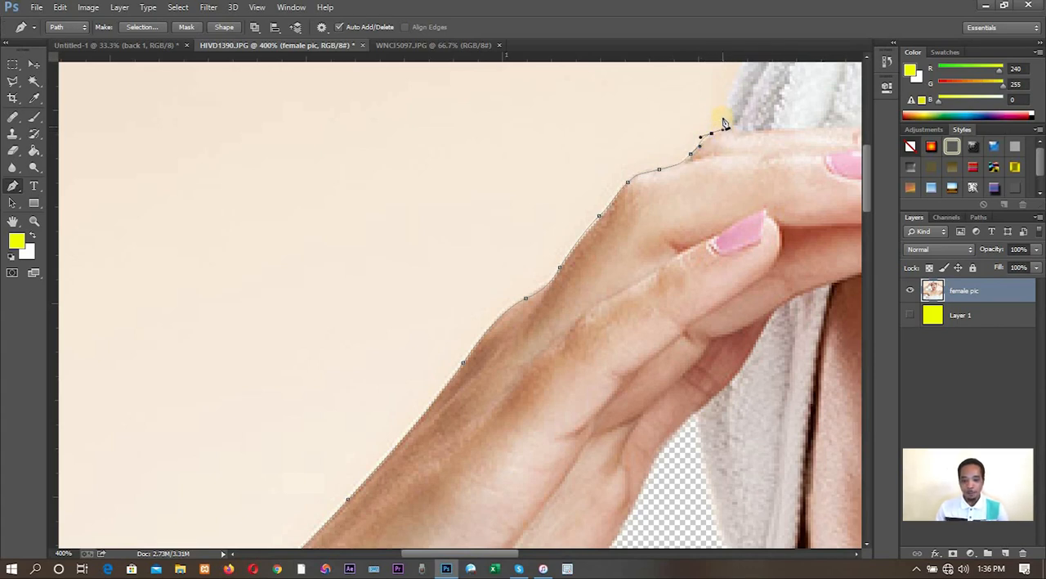
# - Trace the towel's outer edge with curved anchors up past the image's upper border
pyautogui.moveTo(732, 93); pyautogui.dragTo(741, 76)
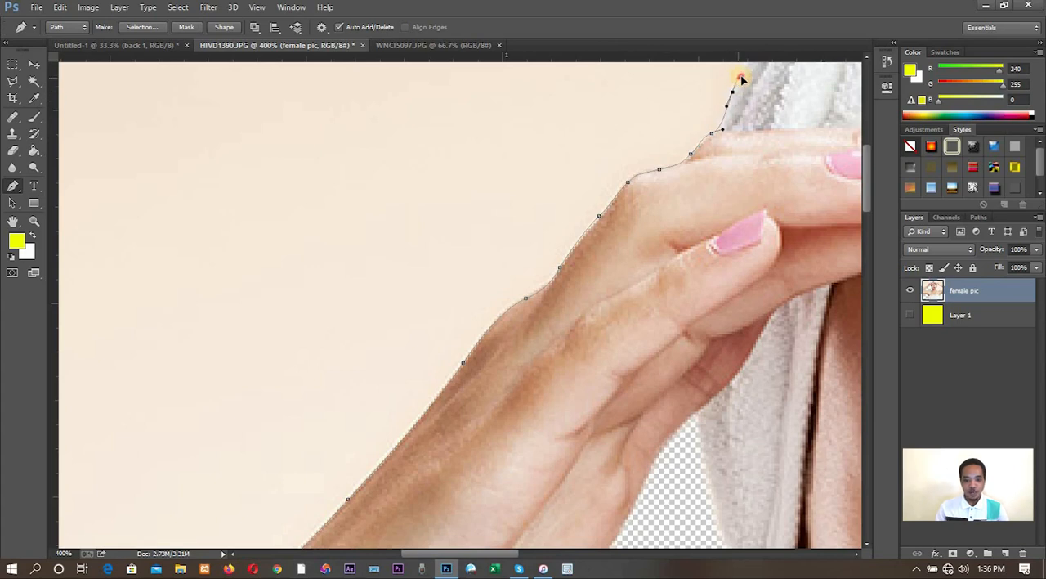
pyautogui.moveTo(743, 115); pyautogui.dragTo(690, 267)
pyautogui.moveTo(698, 231); pyautogui.dragTo(733, 174)
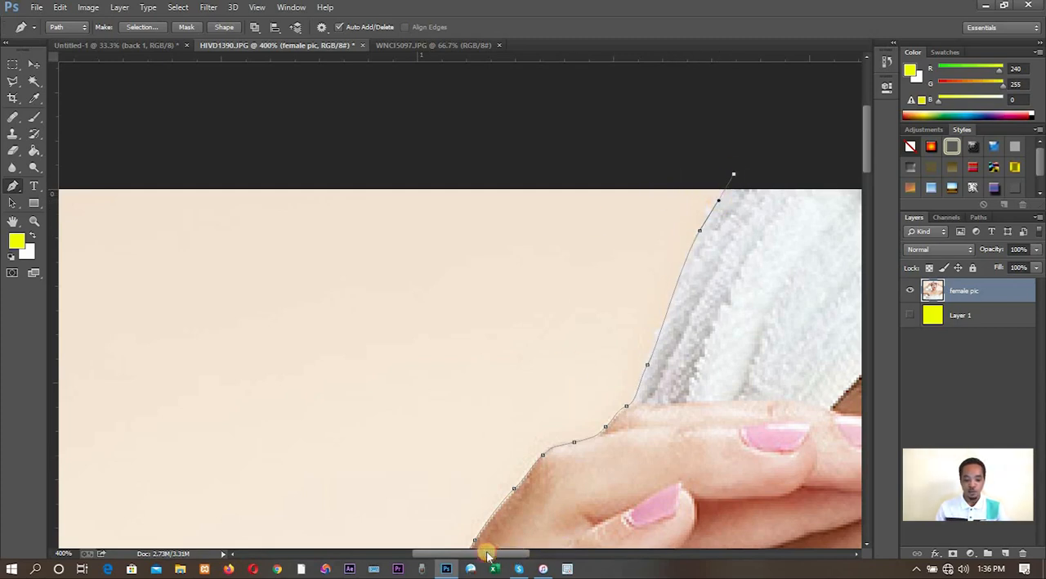
# - Route the path outside the canvas around the image's upper-left corner and close it at its starting anchor on the forearm
pyautogui.moveTo(486, 552); pyautogui.dragTo(430, 554)
pyautogui.click(163, 172)
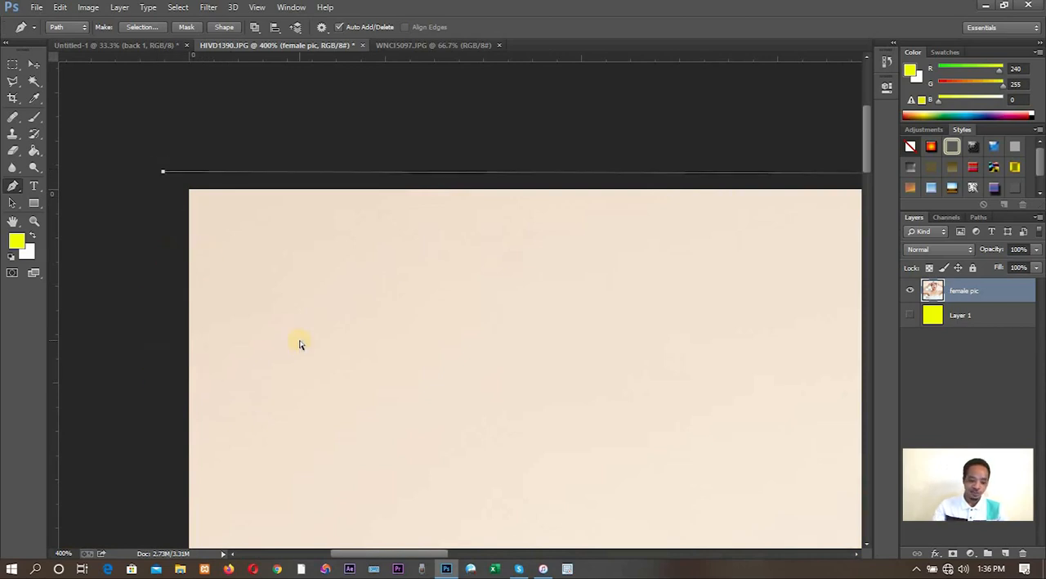
pyautogui.hotkey('ctrl', '-')
pyautogui.hotkey('ctrl', '-')
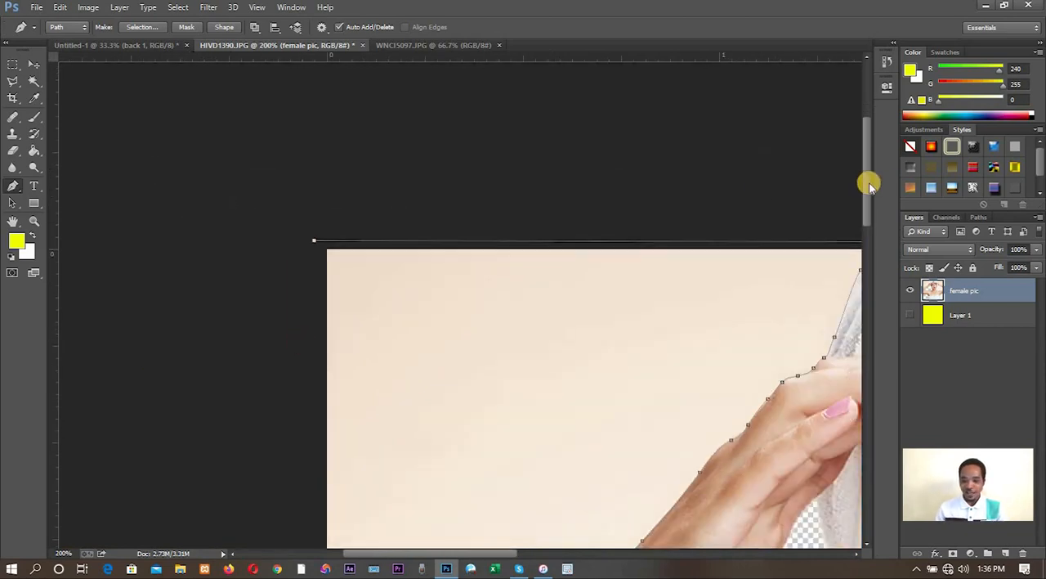
pyautogui.moveTo(869, 182); pyautogui.dragTo(865, 252)
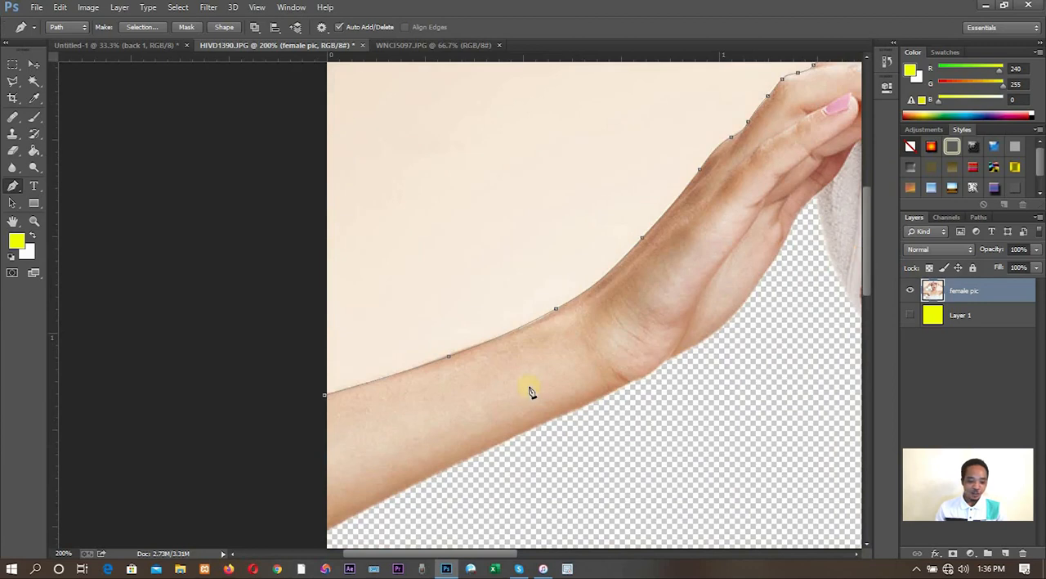
pyautogui.click(325, 395)
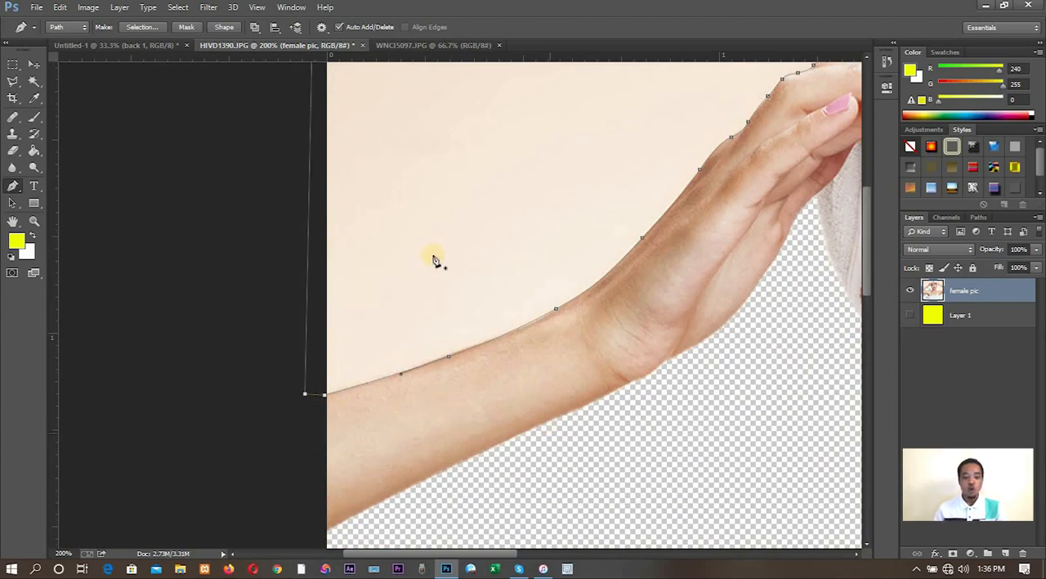
# - Convert the closed path into a new anti-aliased selection with a 1-pixel feather and delete the enclosed background above the arm
pyautogui.rightClick(545, 314)
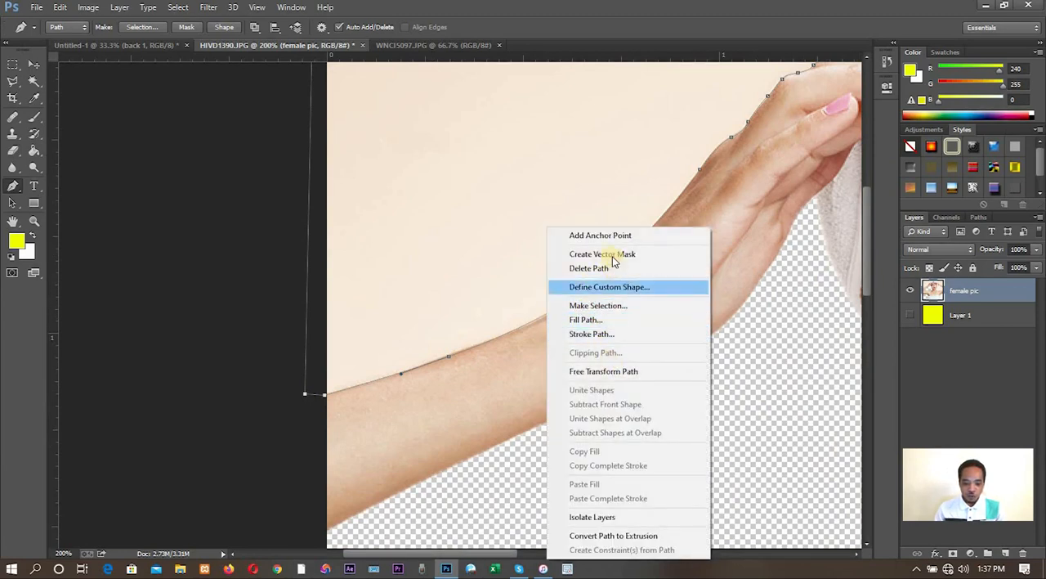
pyautogui.rightClick(706, 161)
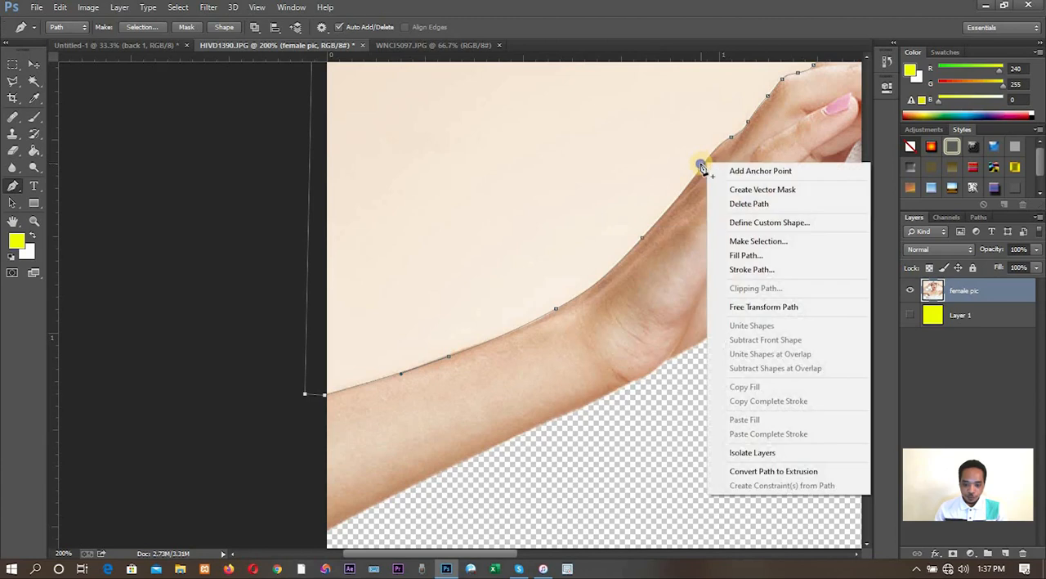
pyautogui.click(745, 244)
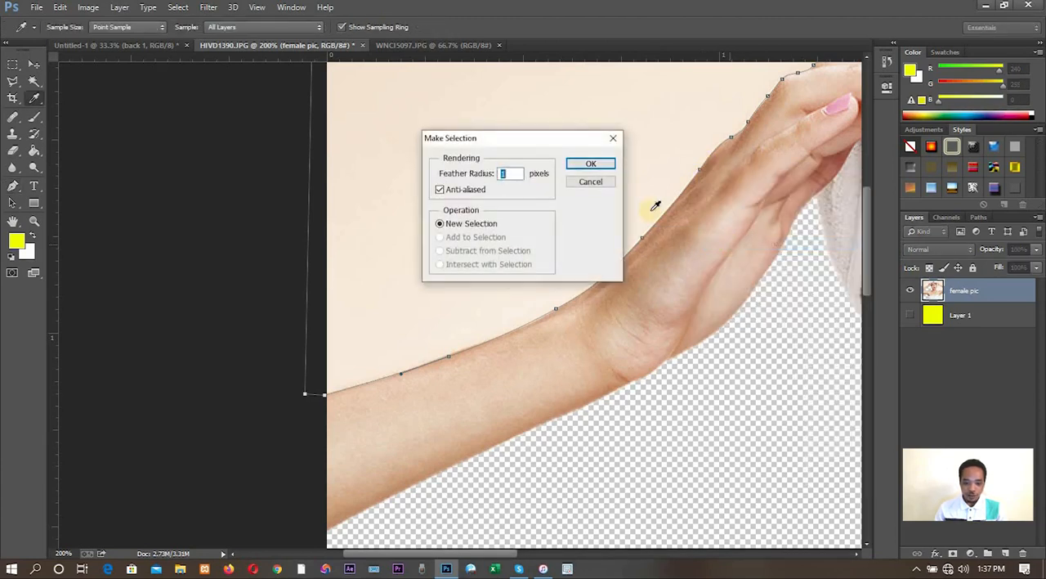
pyautogui.click(600, 166)
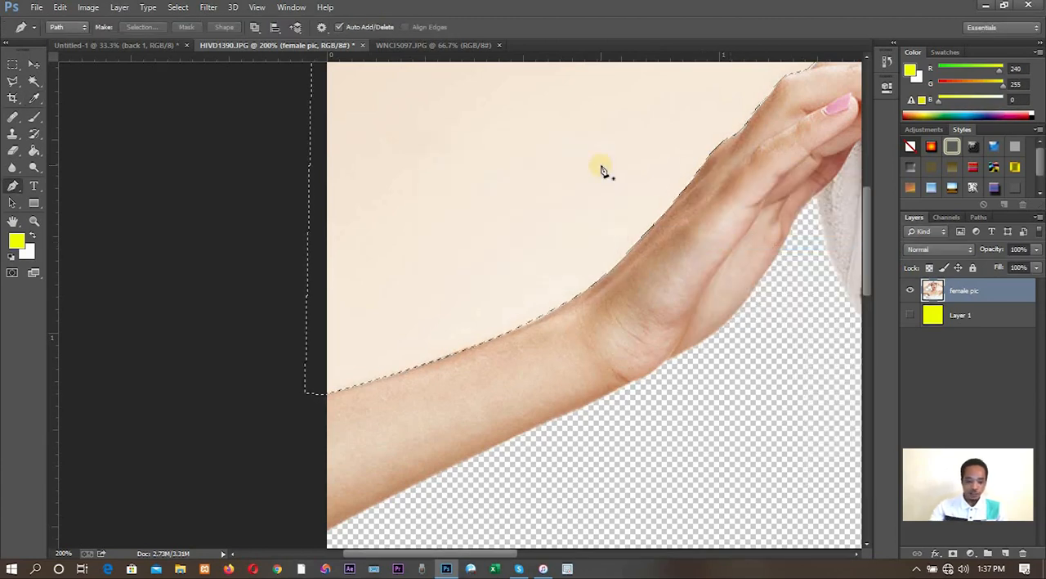
pyautogui.press('Delete')
pyautogui.hotkey('ctrl', 'd')
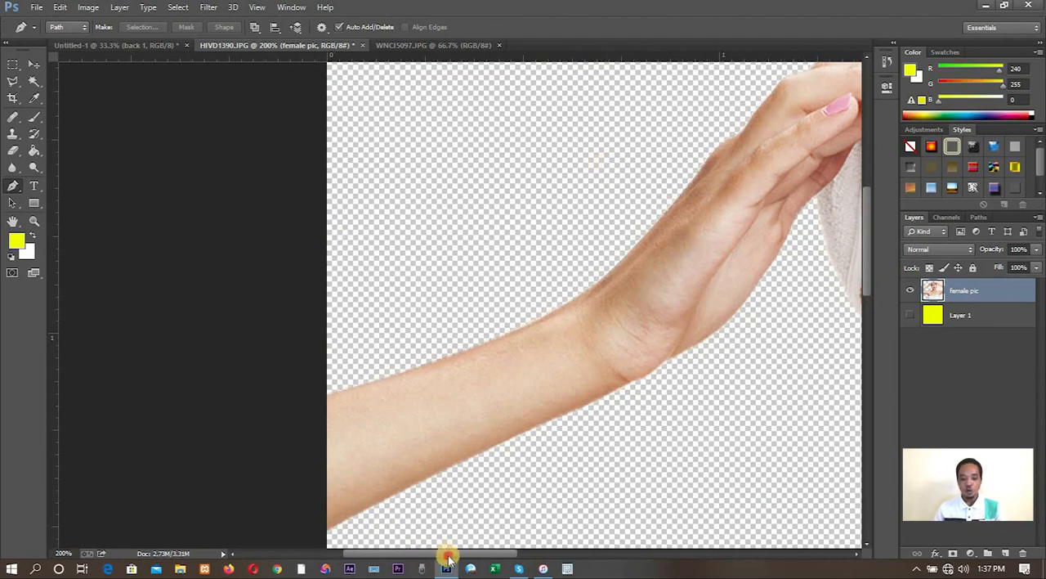
# - Start a new pen path where the other forearm's upper edge meets the image border and trace it past the wrist
pyautogui.moveTo(448, 555); pyautogui.dragTo(637, 535)
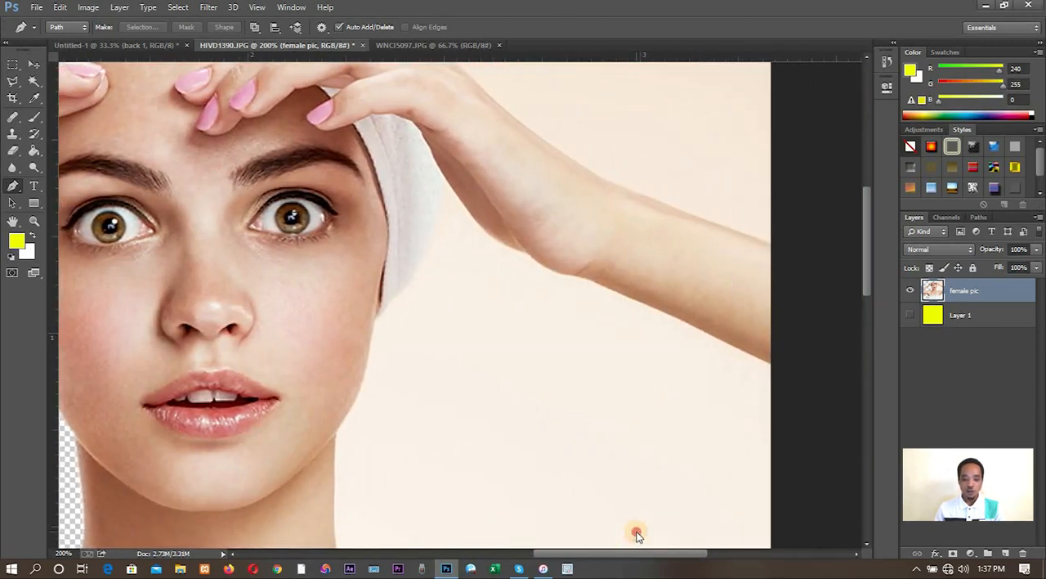
pyautogui.click(772, 244)
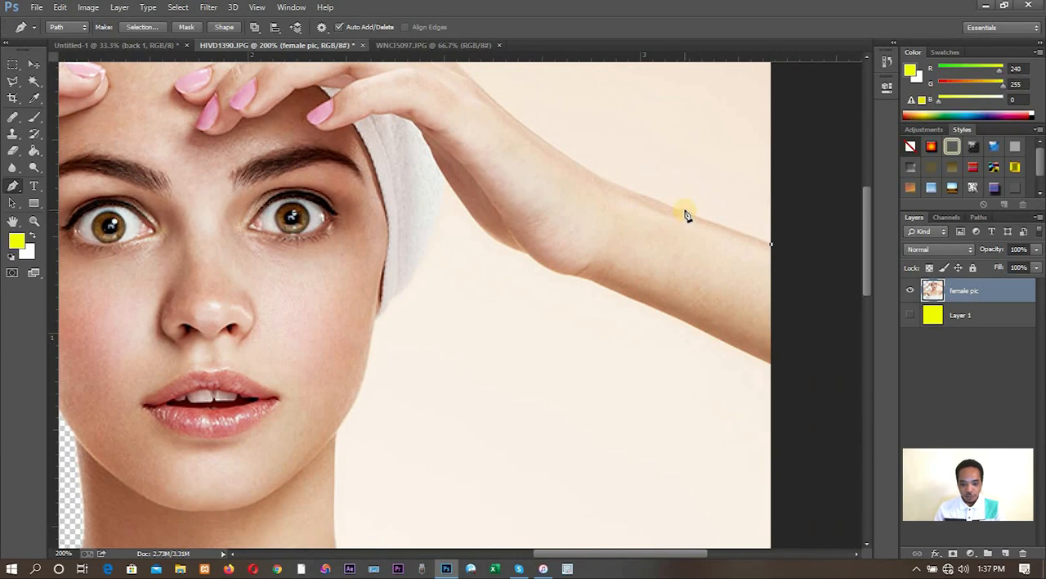
pyautogui.moveTo(664, 204); pyautogui.dragTo(654, 200)
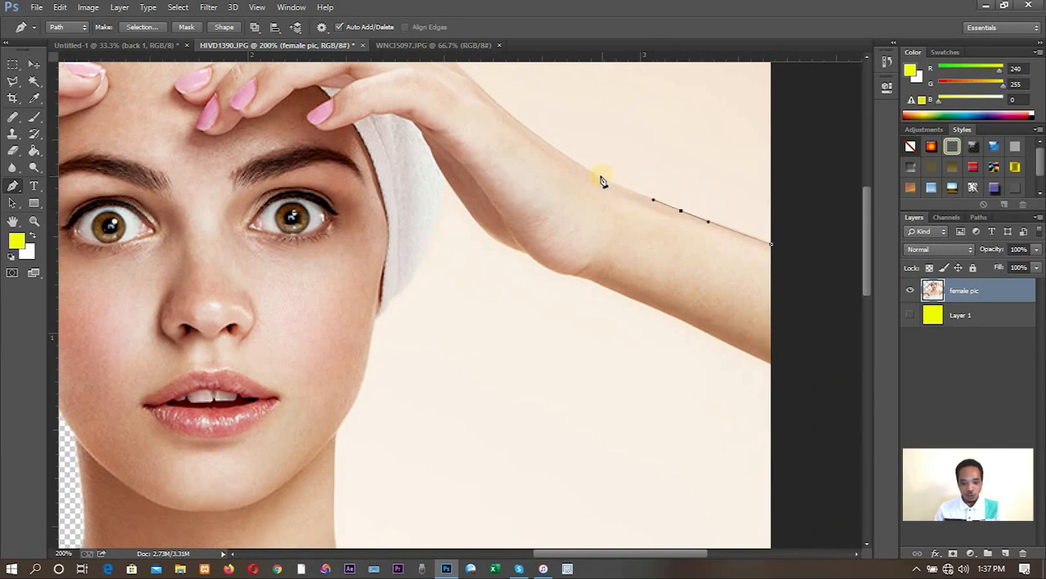
pyautogui.moveTo(595, 177); pyautogui.dragTo(582, 166)
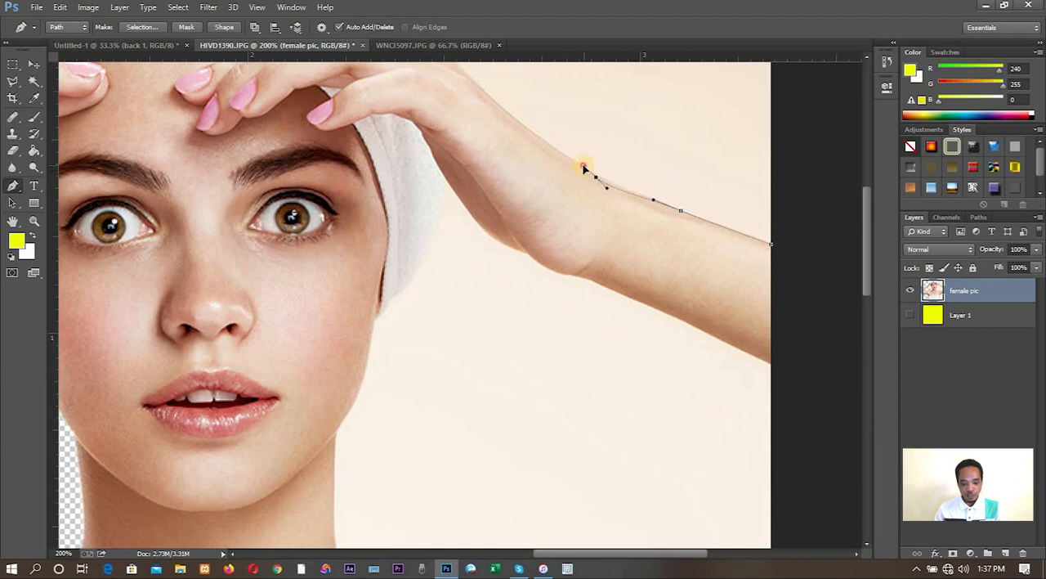
pyautogui.hotkey('ctrl', 'z')
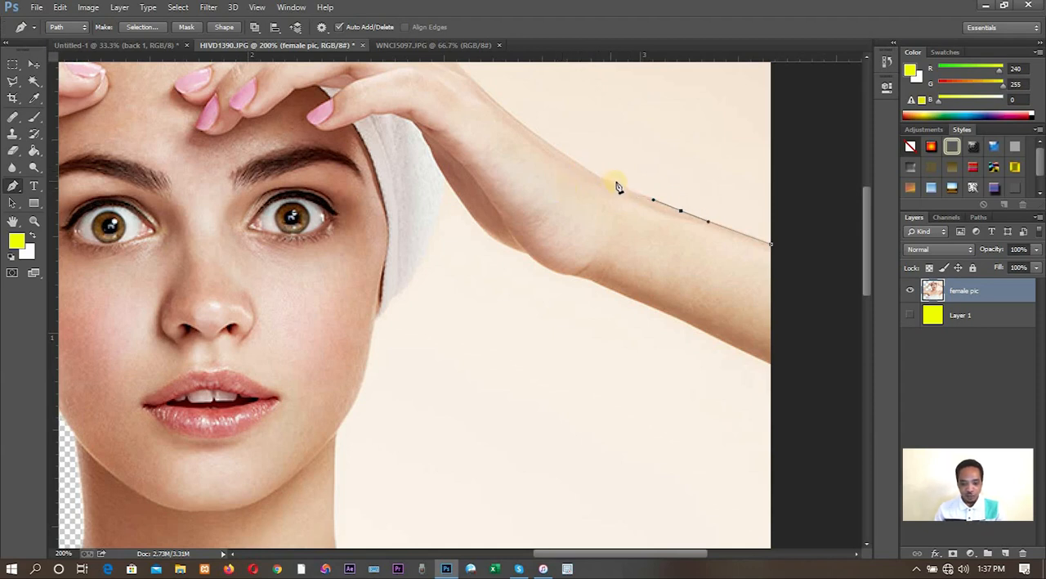
pyautogui.moveTo(625, 187); pyautogui.dragTo(593, 172)
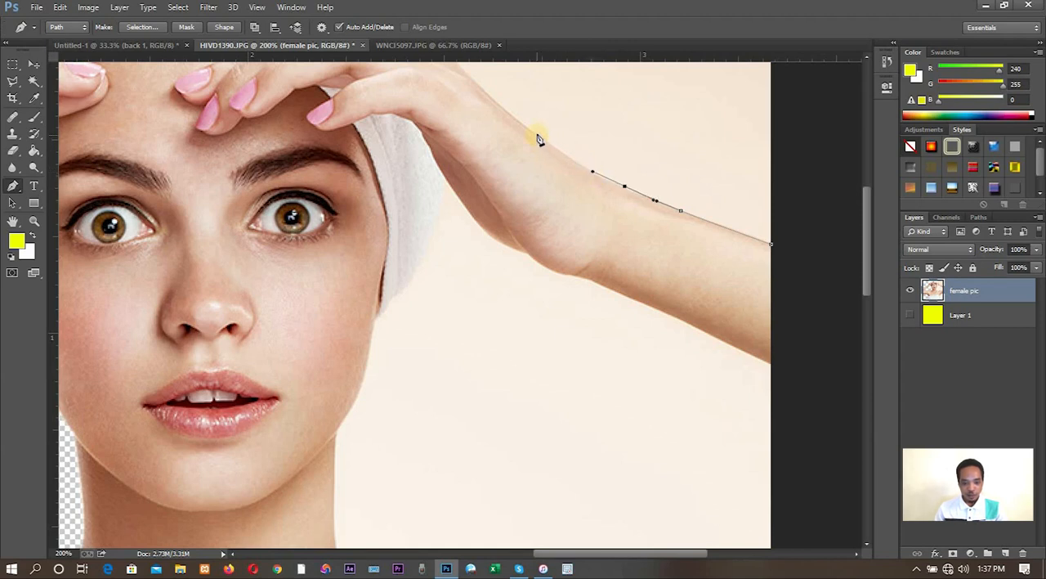
pyautogui.moveTo(537, 134); pyautogui.dragTo(500, 107)
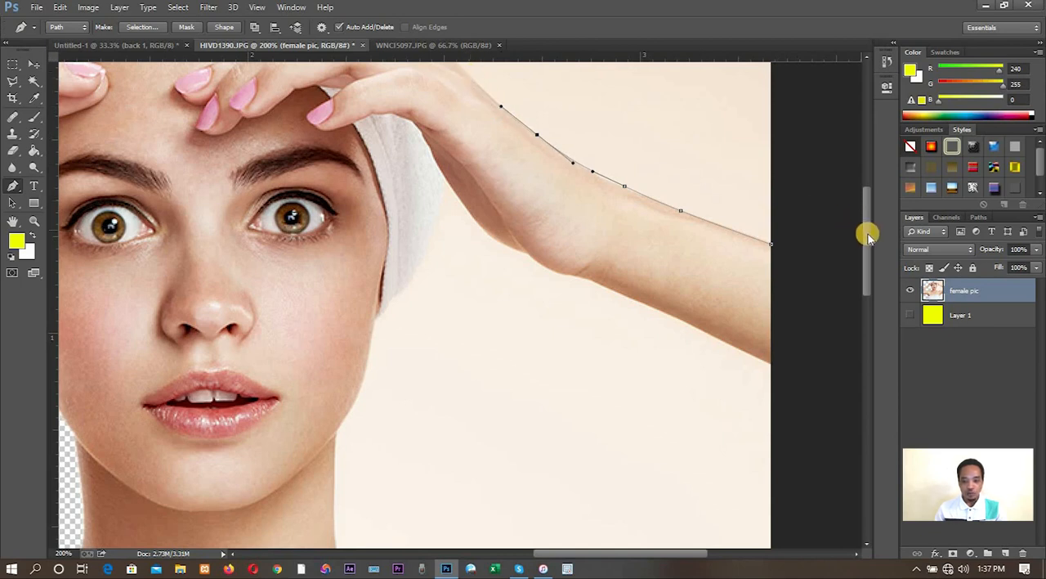
# - Extend the path along the back of that hand and up the towel's outer edge to the image's upper border
pyautogui.scroll(3, 861, 210)
pyautogui.moveTo(804, 223); pyautogui.dragTo(796, 222)
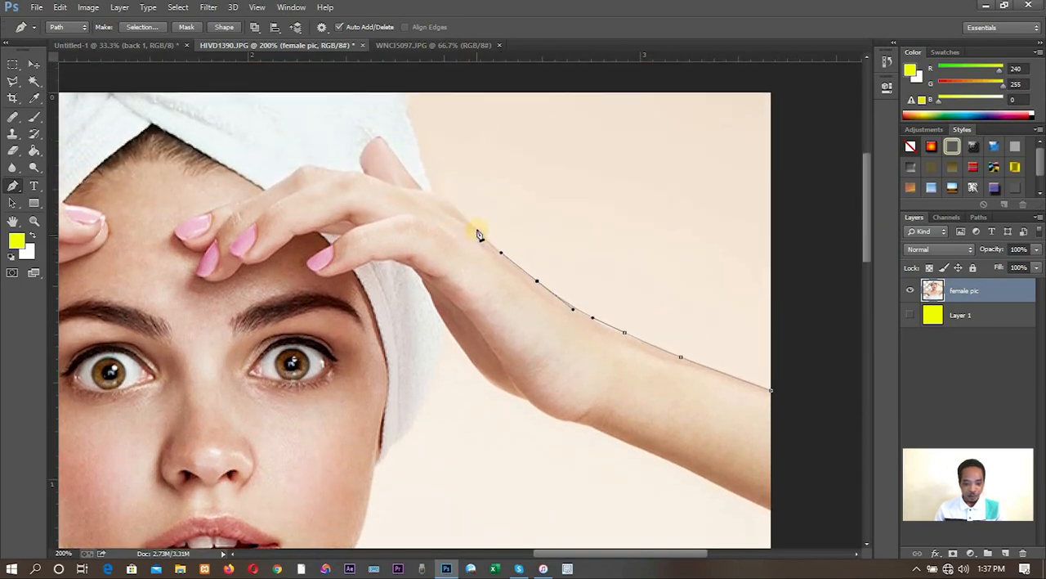
pyautogui.moveTo(474, 231); pyautogui.dragTo(467, 221)
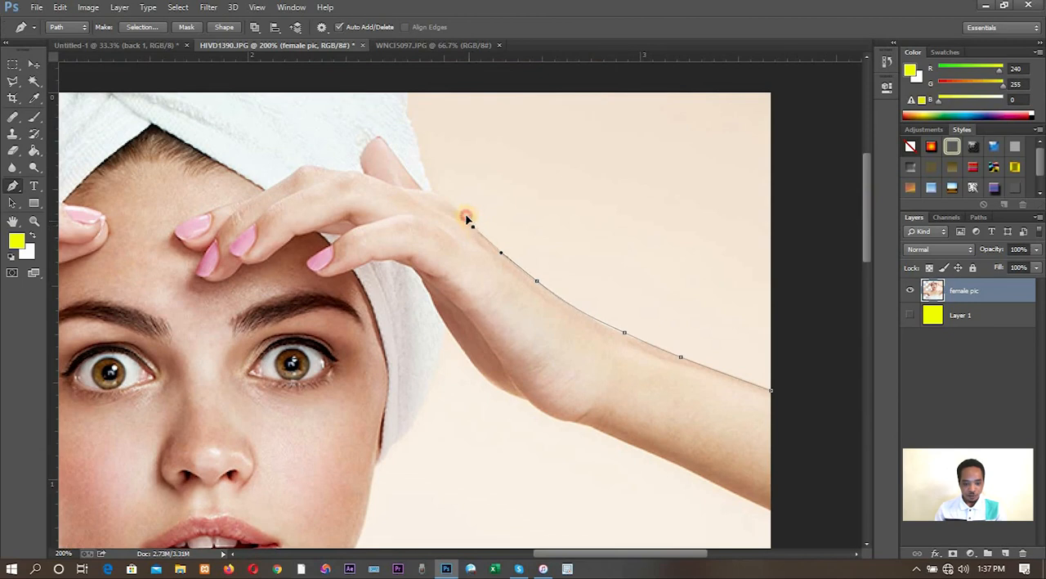
pyautogui.click(458, 210)
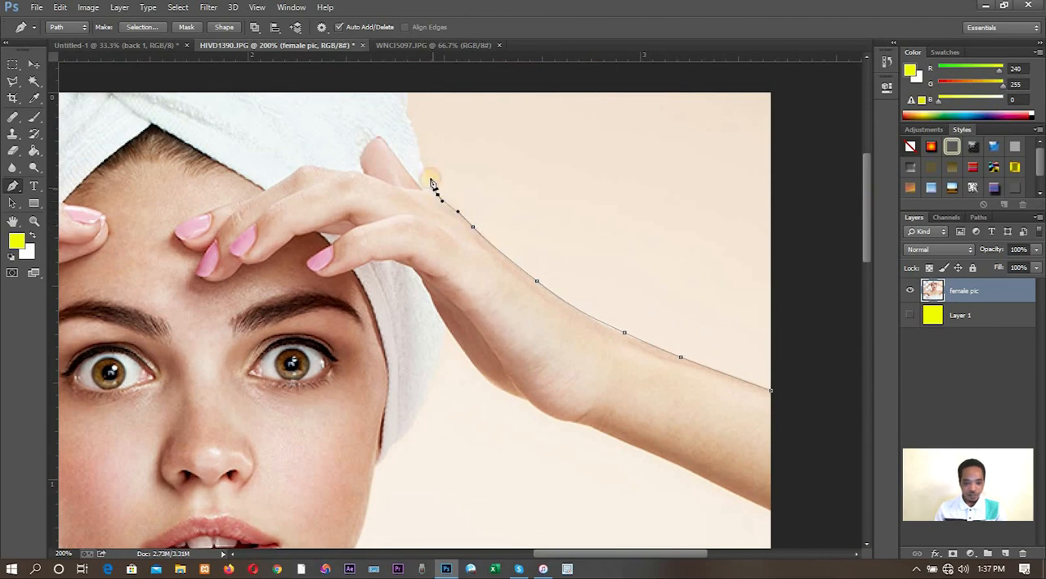
pyautogui.moveTo(423, 164); pyautogui.dragTo(417, 141)
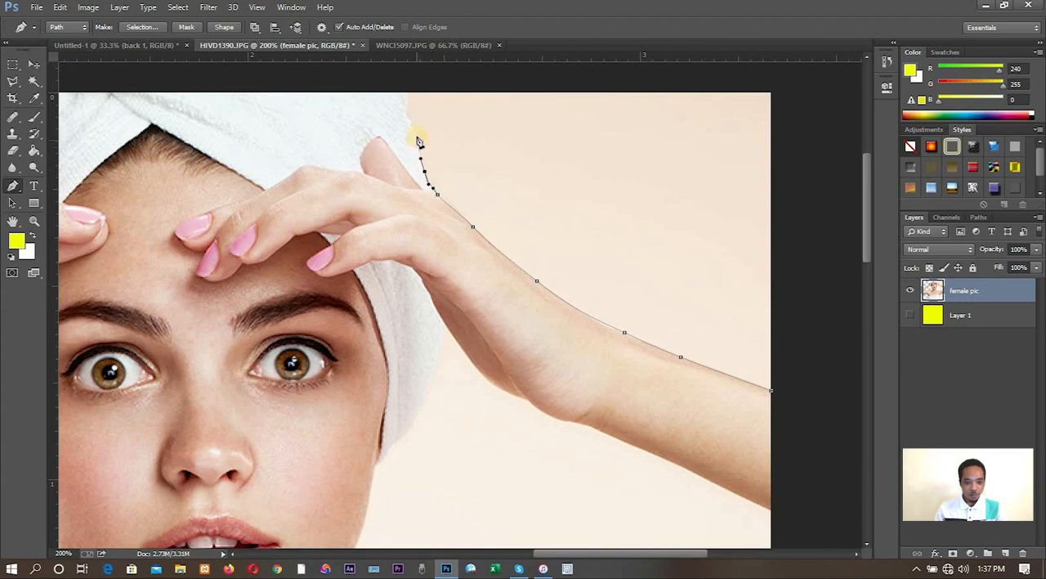
pyautogui.click(407, 117)
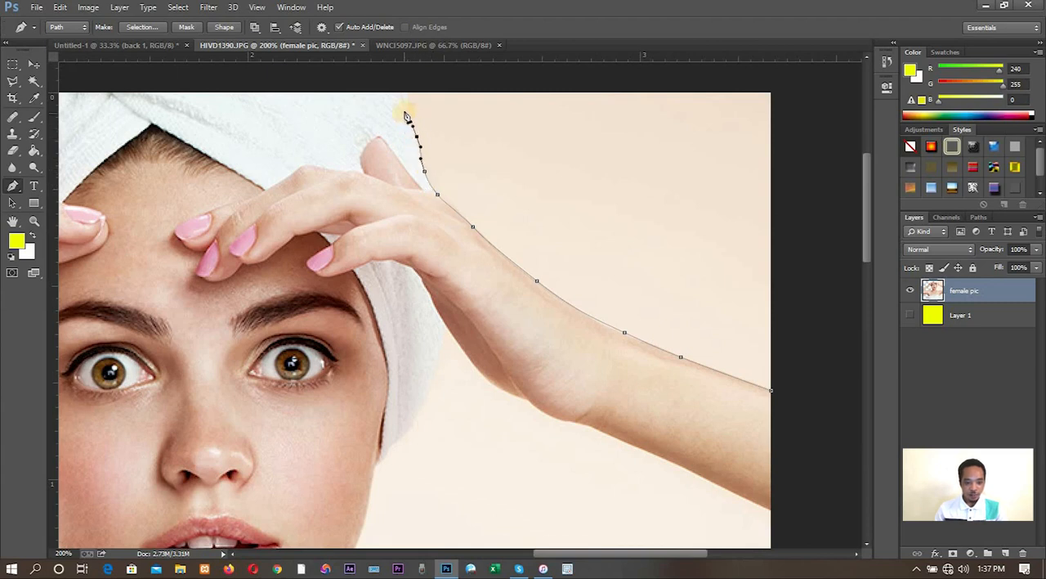
pyautogui.click(407, 83)
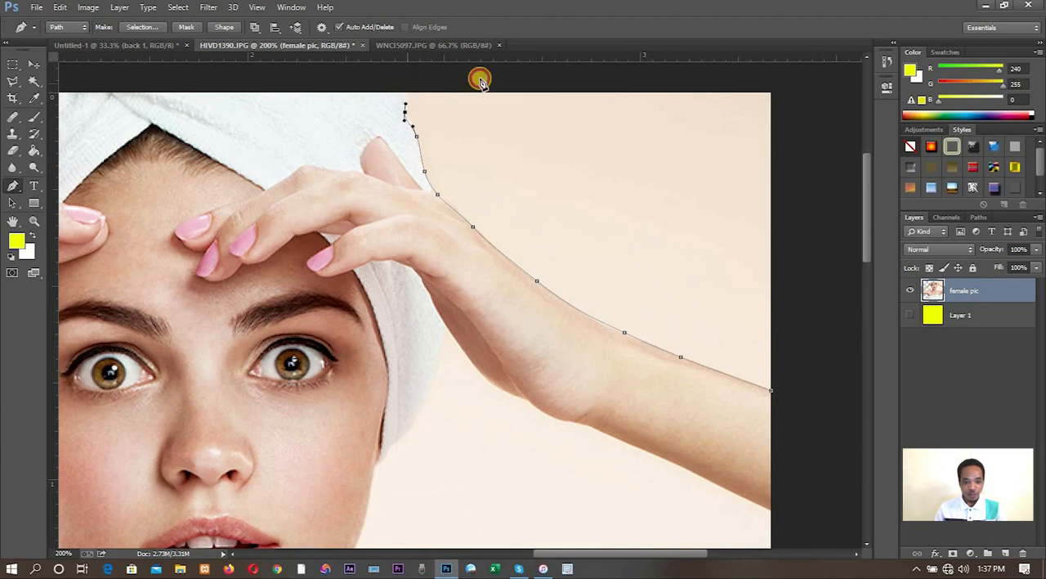
# - Route the path outside the canvas around the image's upper-right corner and close it at its starting anchor on the forearm
pyautogui.click(780, 74)
pyautogui.click(822, 312)
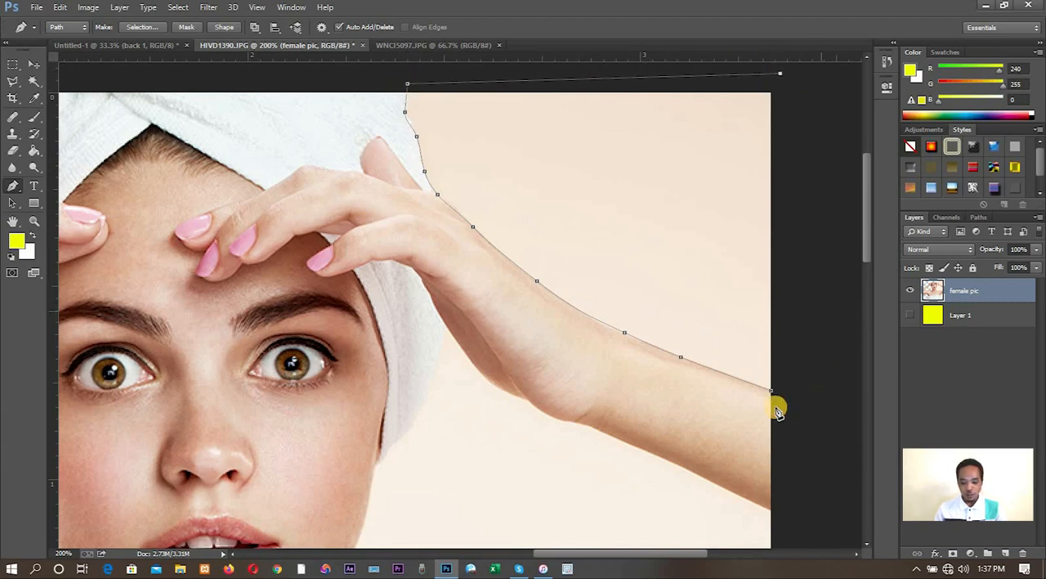
pyautogui.click(770, 387)
# - Convert the closed path into a new anti-aliased selection with a 1-pixel feather, delete the enclosed background and deselect
pyautogui.rightClick(767, 391)
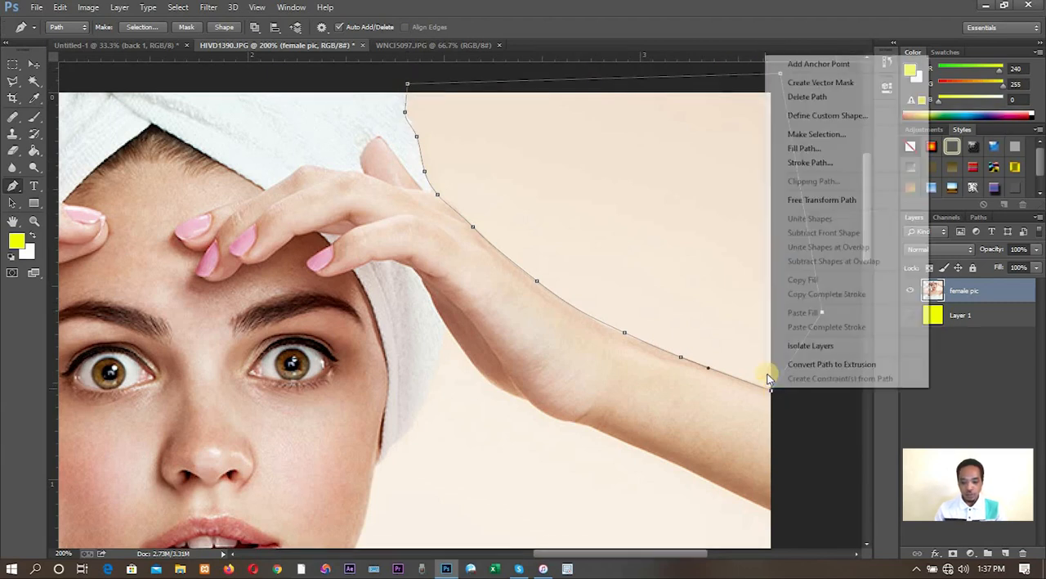
pyautogui.click(812, 136)
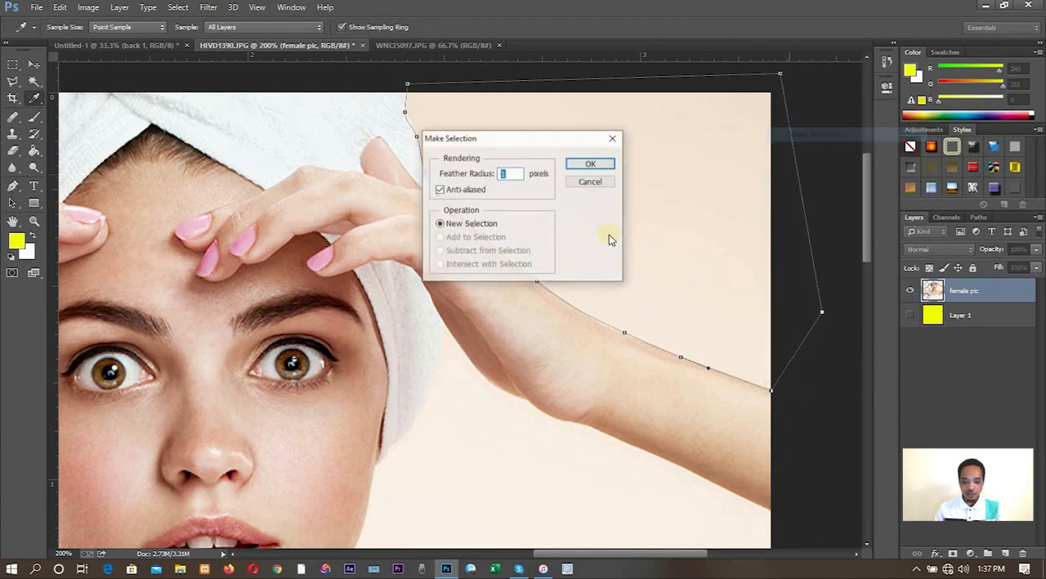
pyautogui.click(600, 164)
pyautogui.press('Delete')
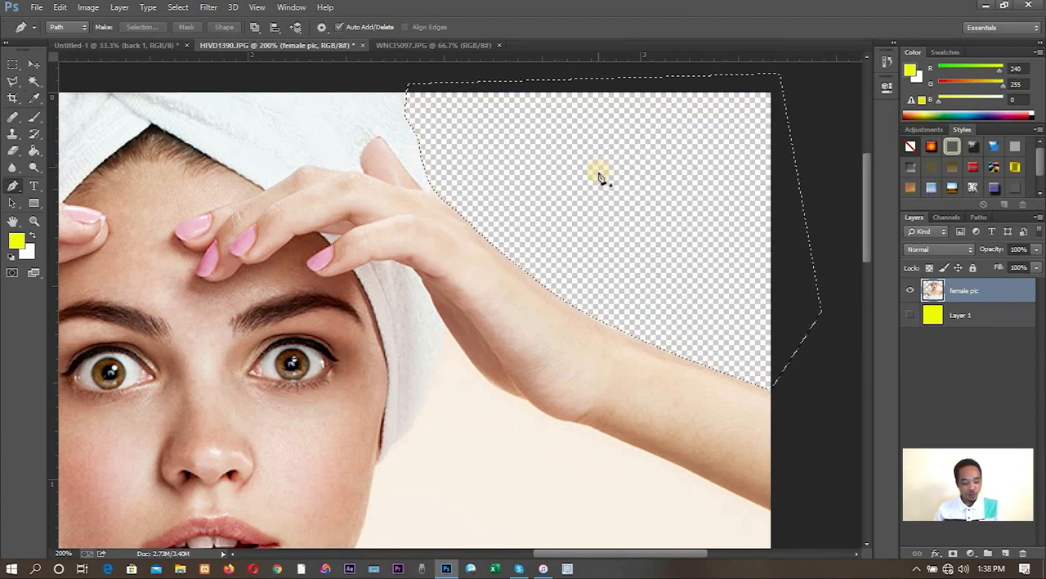
pyautogui.hotkey('ctrl', 'd')
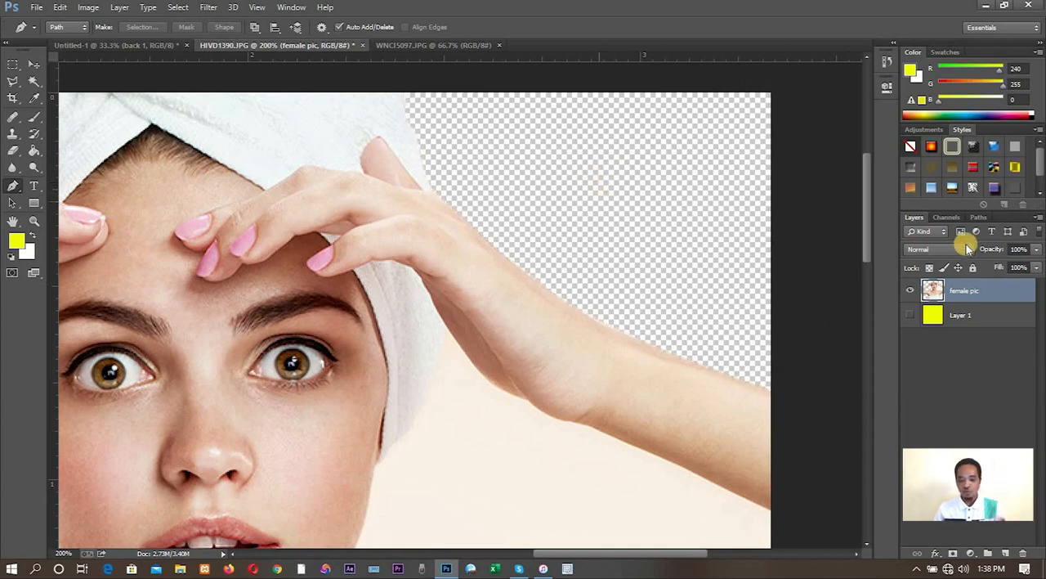
# - Start a new pen path where the shoulder's upper edge meets the image border and trace it to the dip beside the collarbone
pyautogui.moveTo(866, 265); pyautogui.dragTo(866, 291)
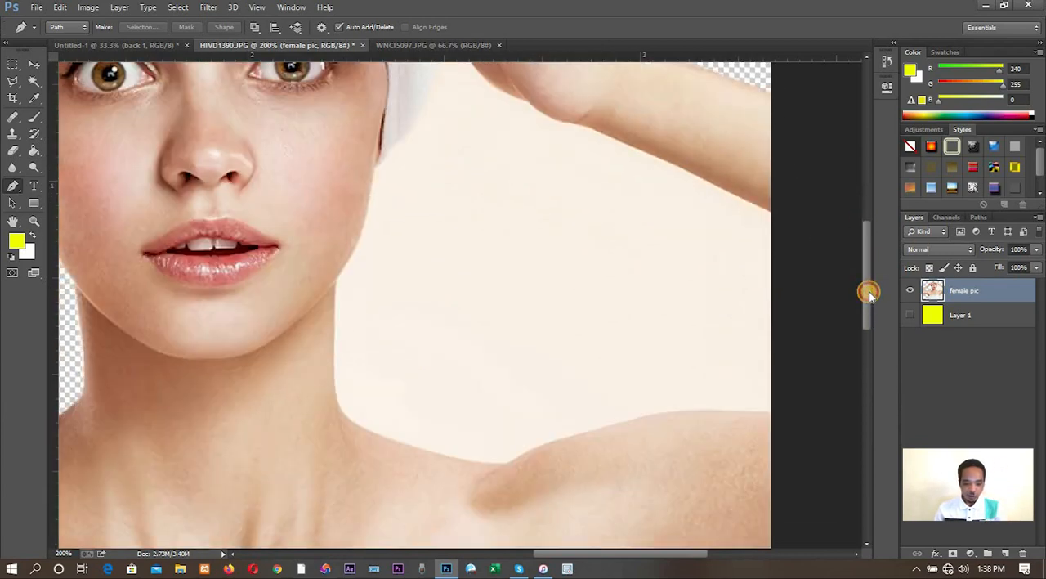
pyautogui.click(769, 412)
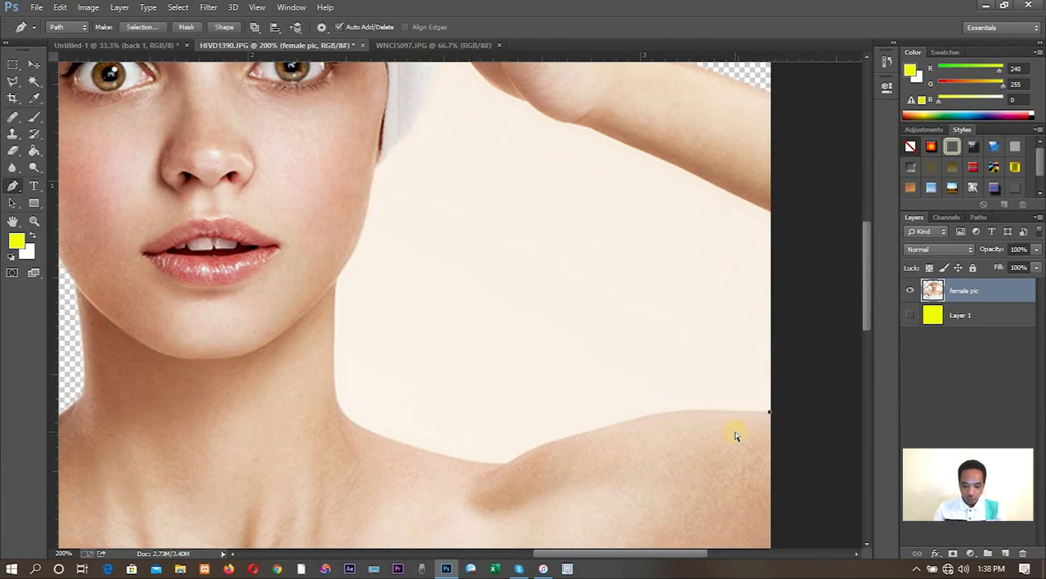
pyautogui.hotkey('ctrl', '+')
pyautogui.moveTo(787, 446); pyautogui.dragTo(577, 309)
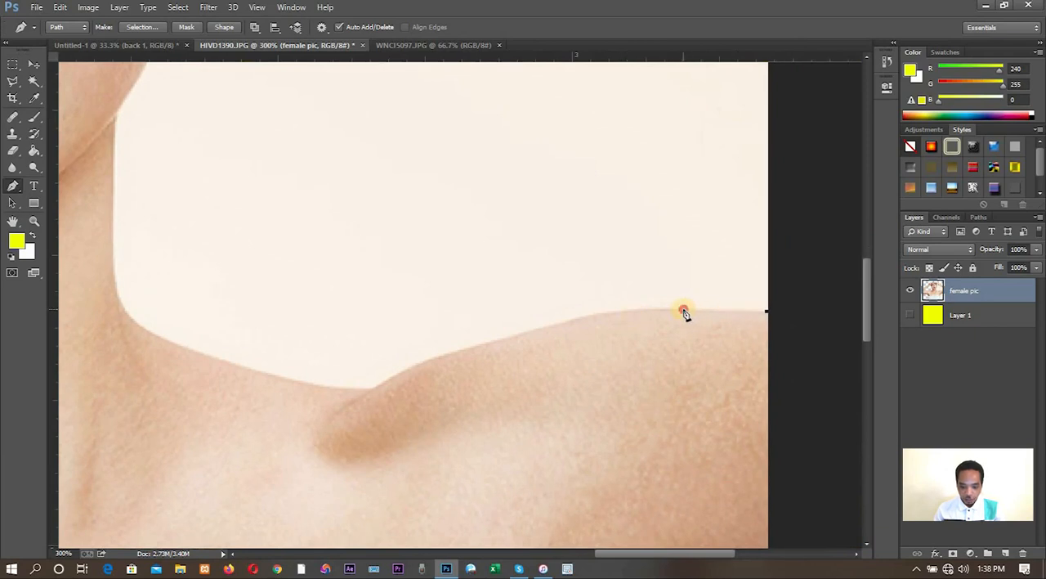
pyautogui.moveTo(684, 312); pyautogui.dragTo(639, 315)
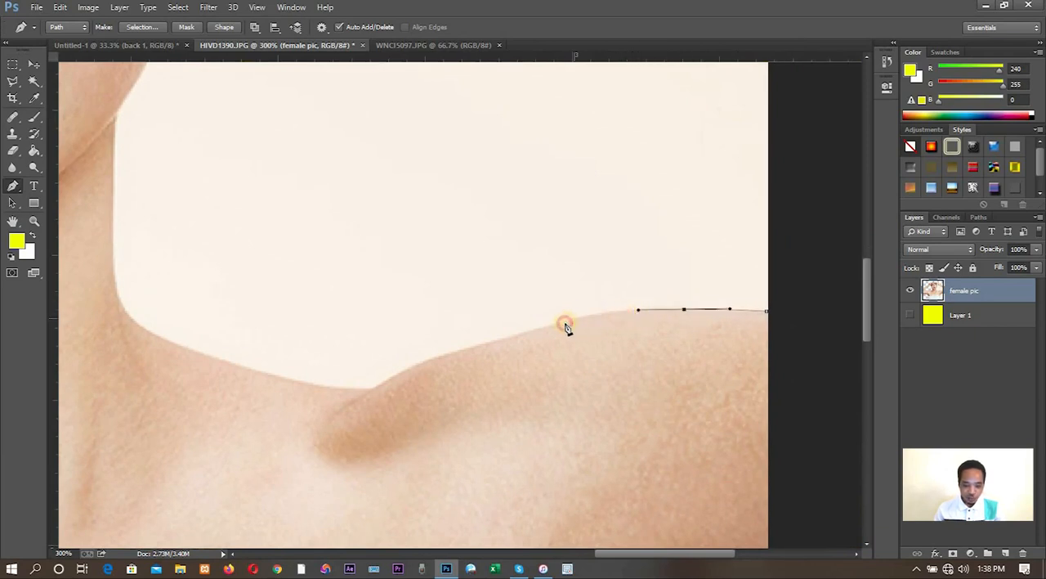
pyautogui.moveTo(575, 319); pyautogui.dragTo(552, 322)
pyautogui.moveTo(475, 350); pyautogui.dragTo(460, 350)
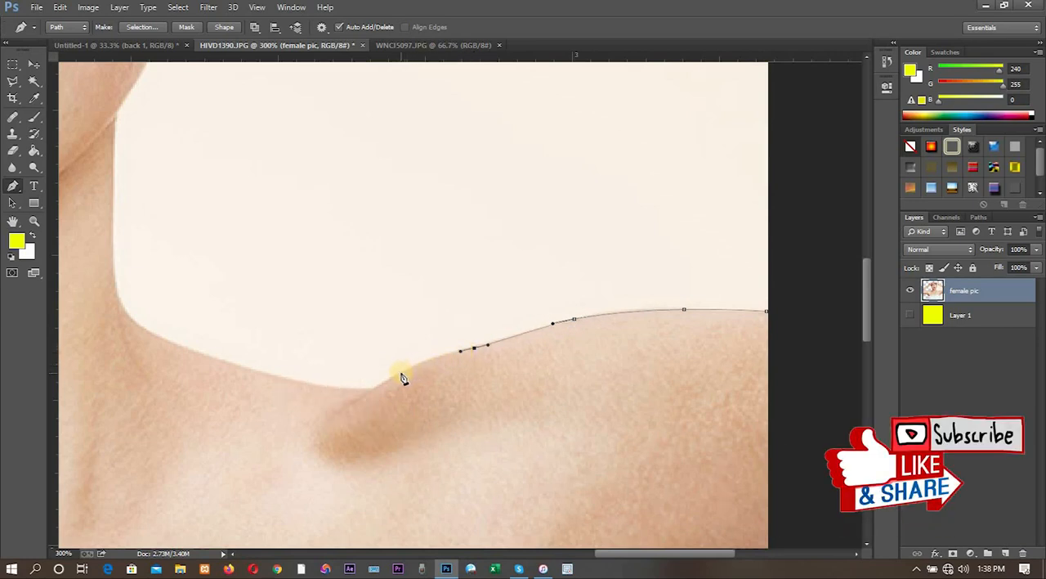
pyautogui.moveTo(400, 372); pyautogui.dragTo(378, 385)
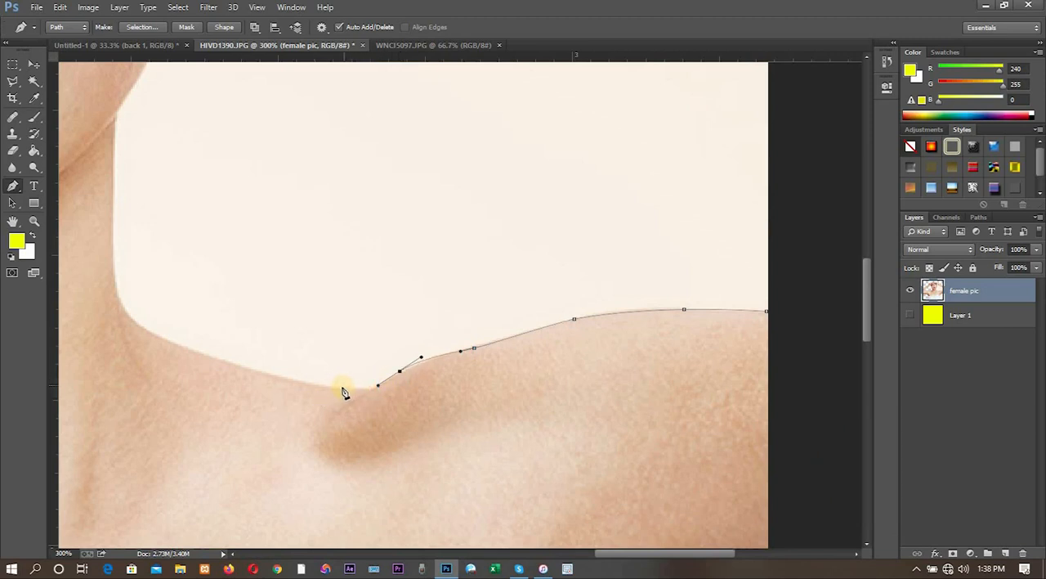
# - Extend the path with curved anchors from the shoulder dip along the trapezius line to the base of the neck
pyautogui.moveTo(340, 389); pyautogui.dragTo(303, 382)
pyautogui.moveTo(234, 363); pyautogui.dragTo(202, 352)
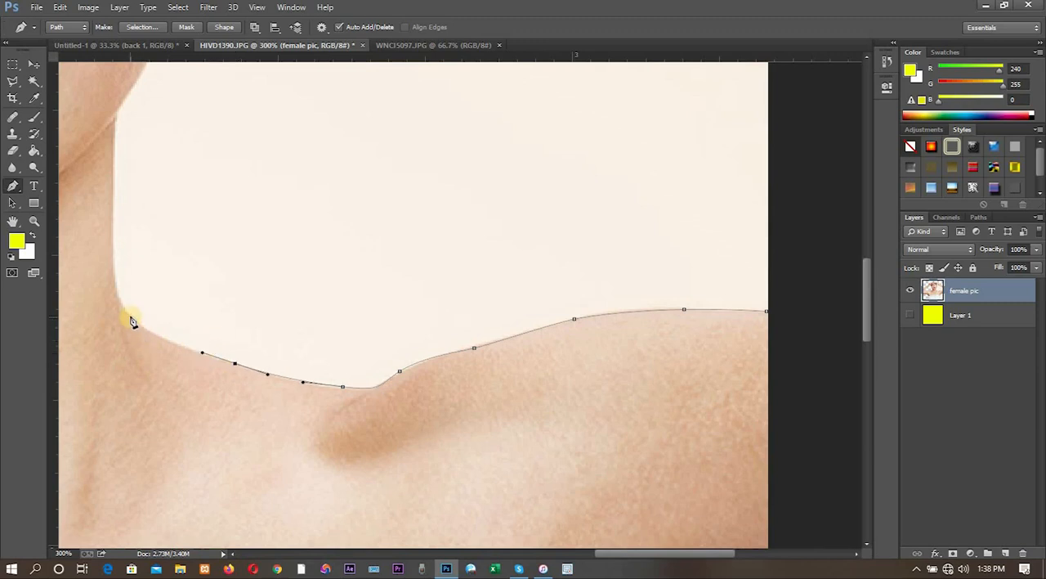
pyautogui.moveTo(129, 315); pyautogui.dragTo(119, 298)
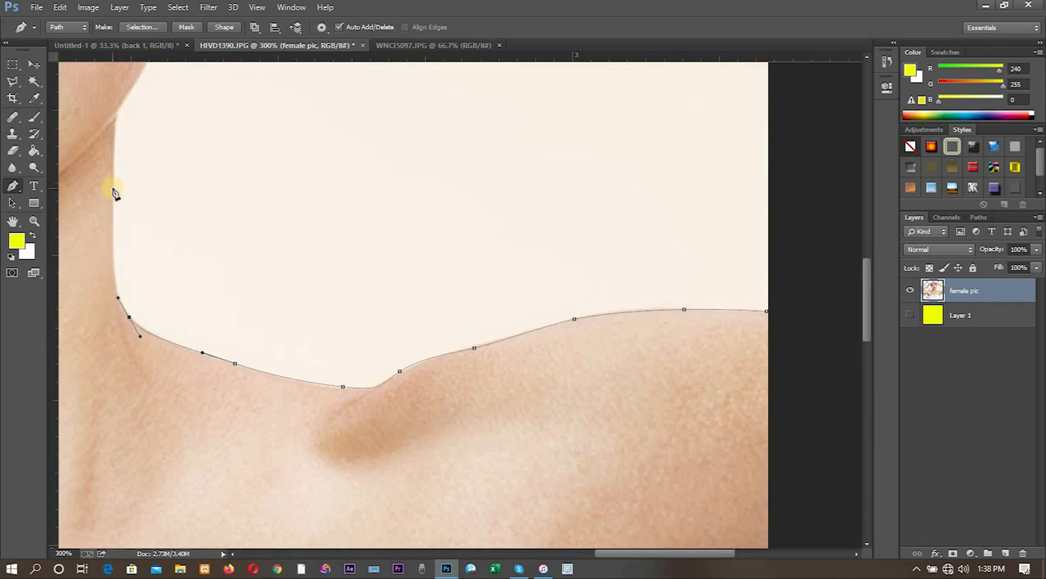
pyautogui.moveTo(115, 183); pyautogui.dragTo(126, 90)
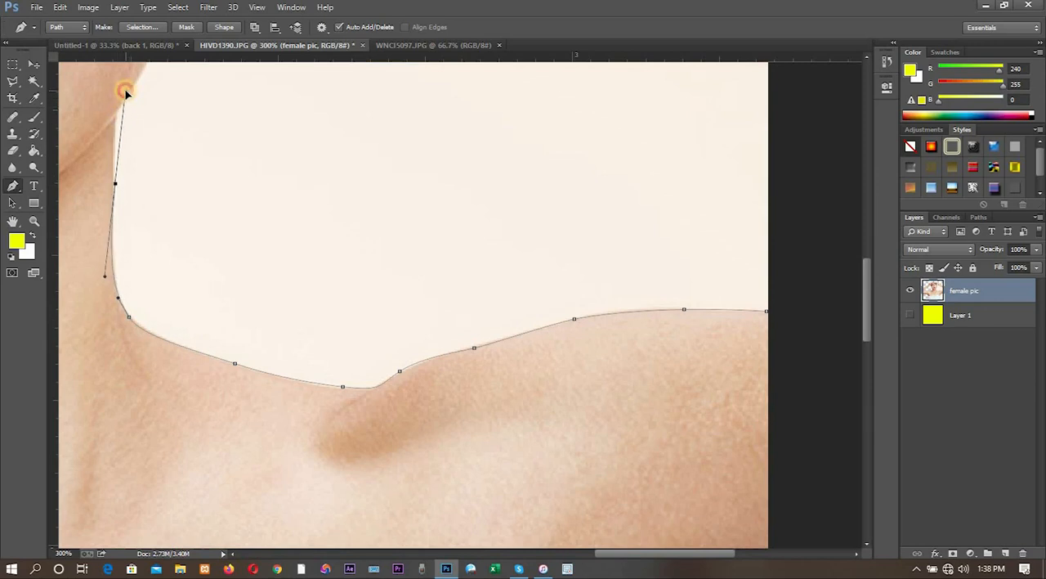
pyautogui.keyDown('alt'); pyautogui.click(115, 183); pyautogui.keyUp('alt')
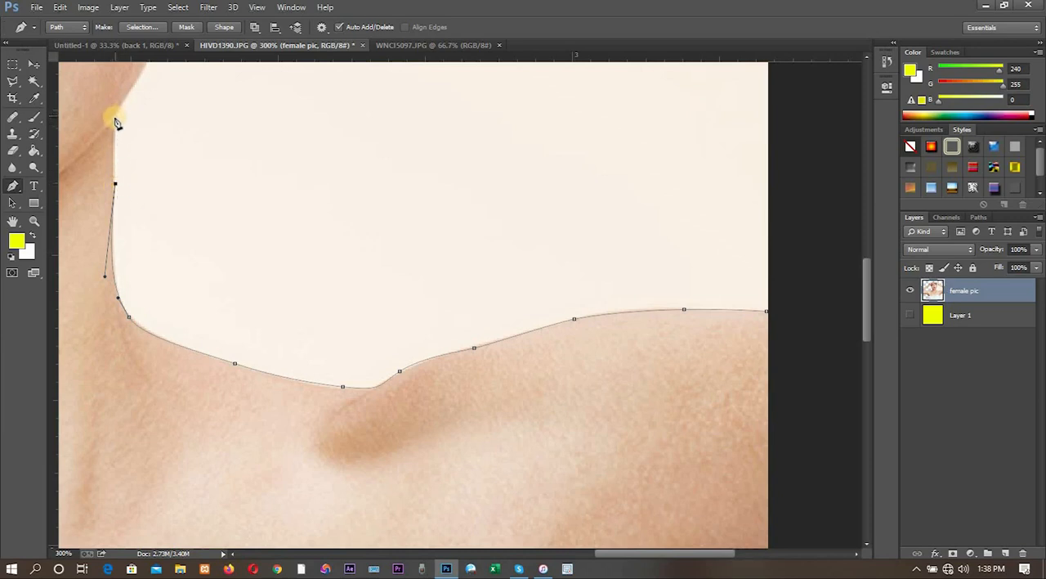
pyautogui.click(116, 110)
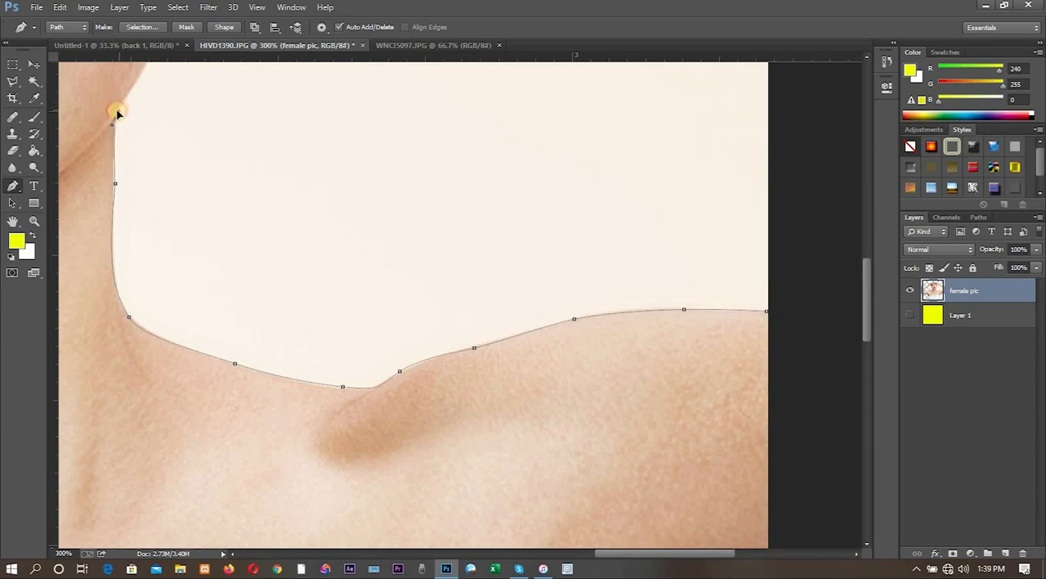
pyautogui.moveTo(117, 111); pyautogui.dragTo(117, 110)
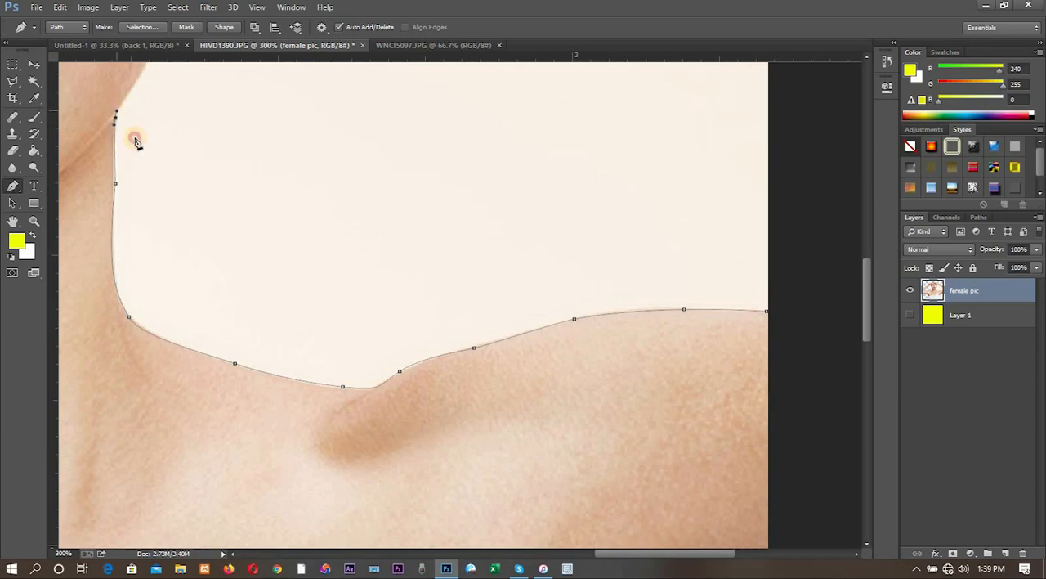
pyautogui.click(116, 184)
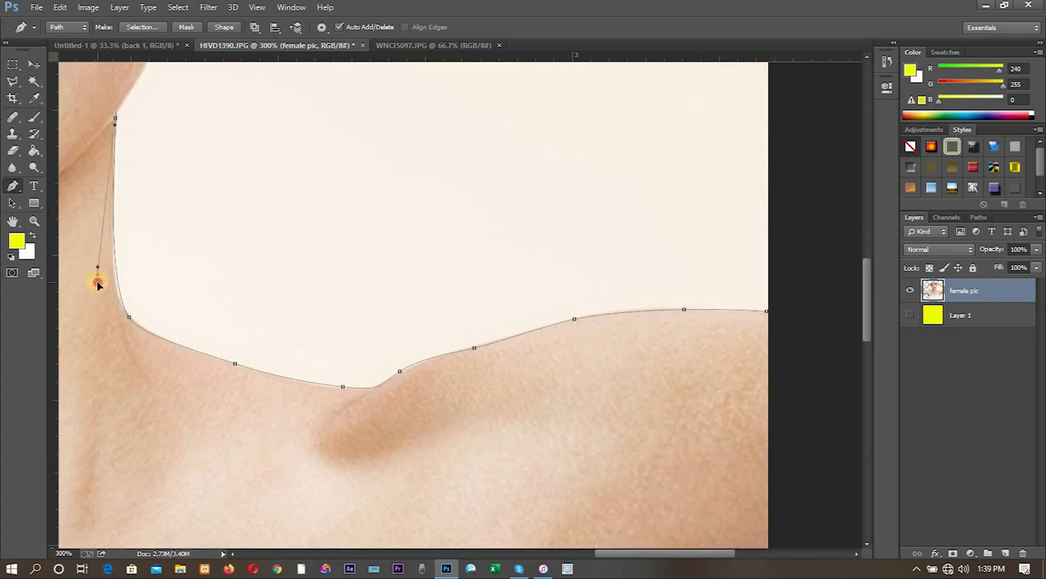
pyautogui.moveTo(97, 282); pyautogui.dragTo(86, 257)
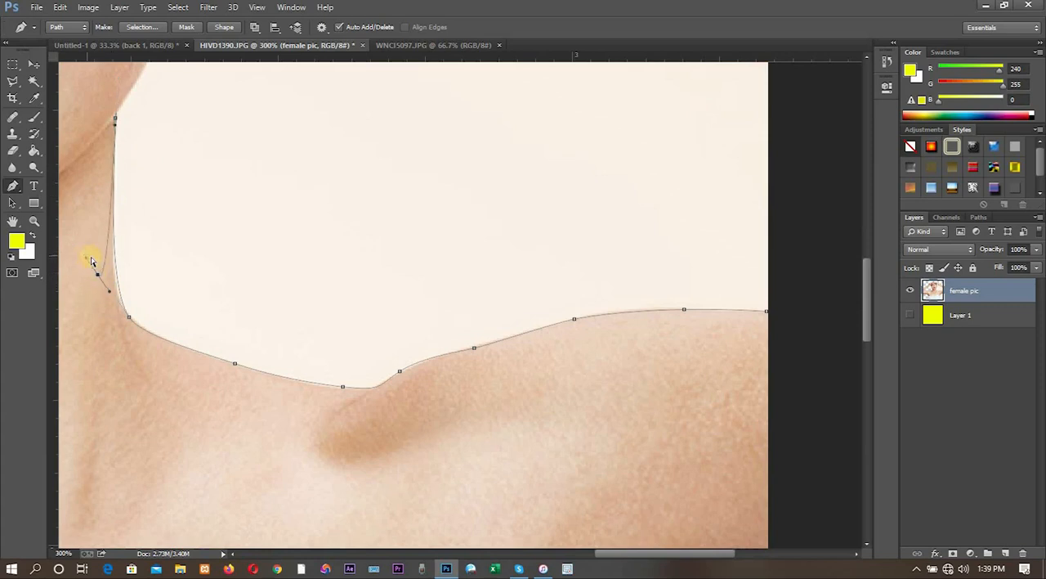
pyautogui.hotkey('ctrl', 'z')
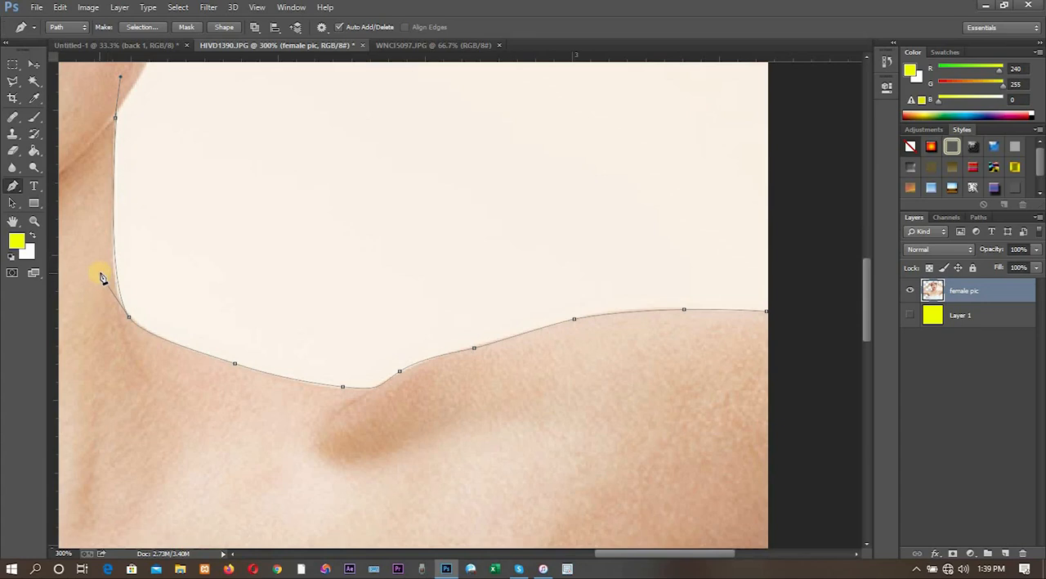
pyautogui.hotkey('ctrl', 'alt', 'z')
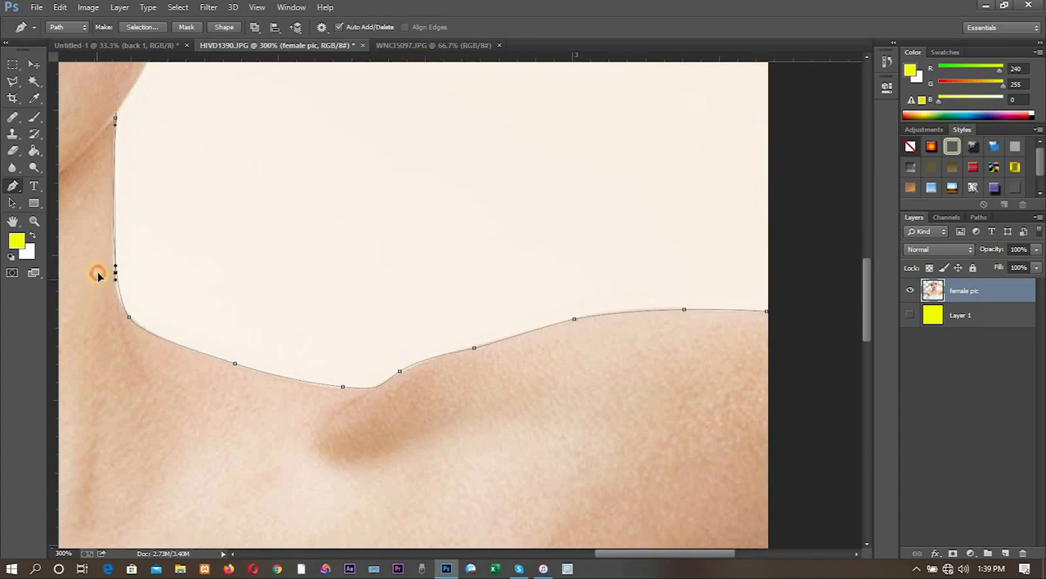
pyautogui.moveTo(97, 274); pyautogui.dragTo(96, 294)
pyautogui.click(115, 119)
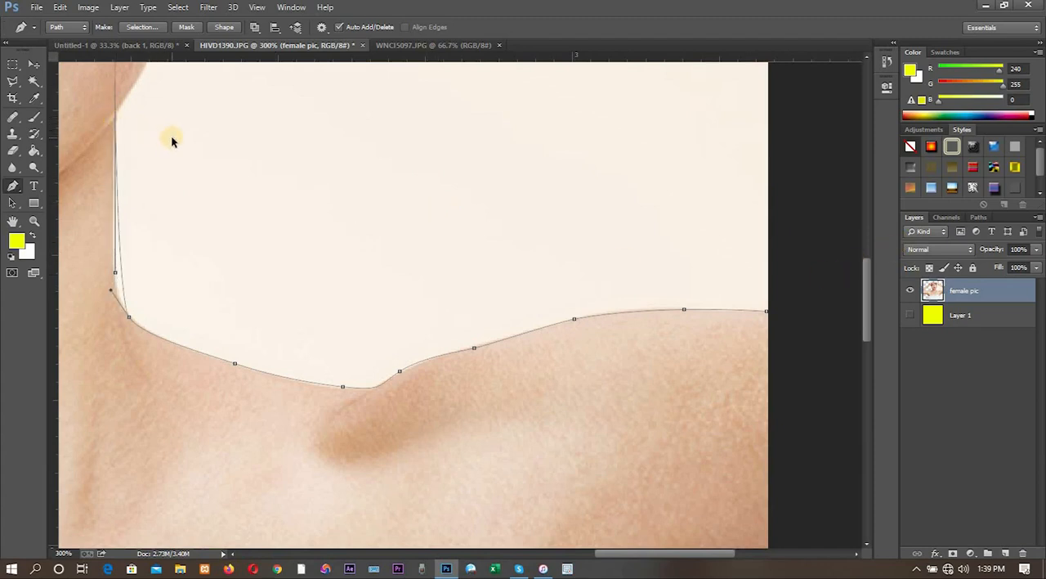
pyautogui.hotkey('ctrl', 'alt', 'z')
pyautogui.hotkey('ctrl', 'alt', 'z')
pyautogui.hotkey('ctrl', 'alt', 'z')
pyautogui.hotkey('ctrl', 'alt', 'z')
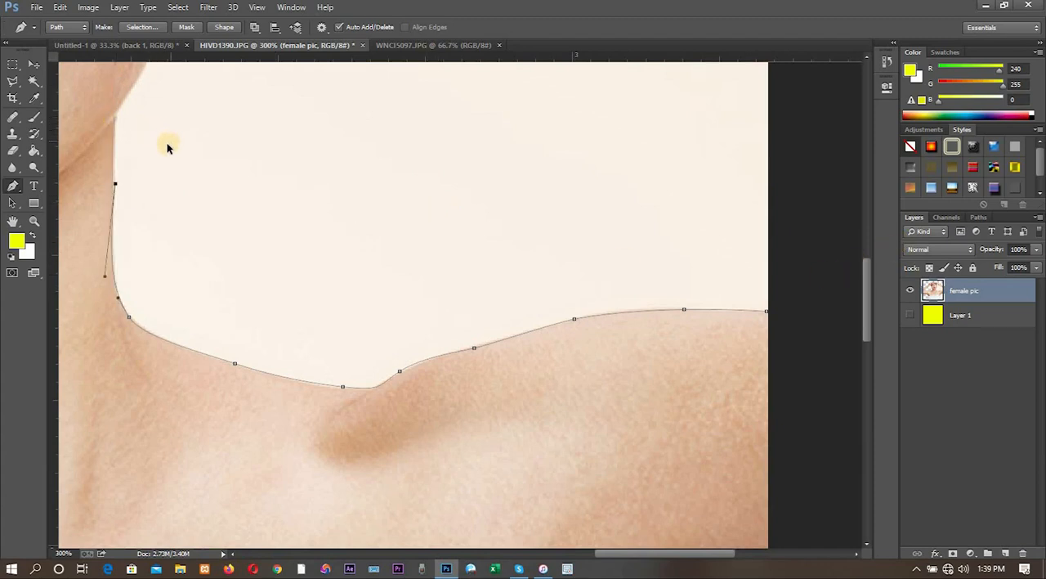
pyautogui.hotkey('ctrl', 'shift', 'z')
pyautogui.hotkey('ctrl', 'alt', 'z')
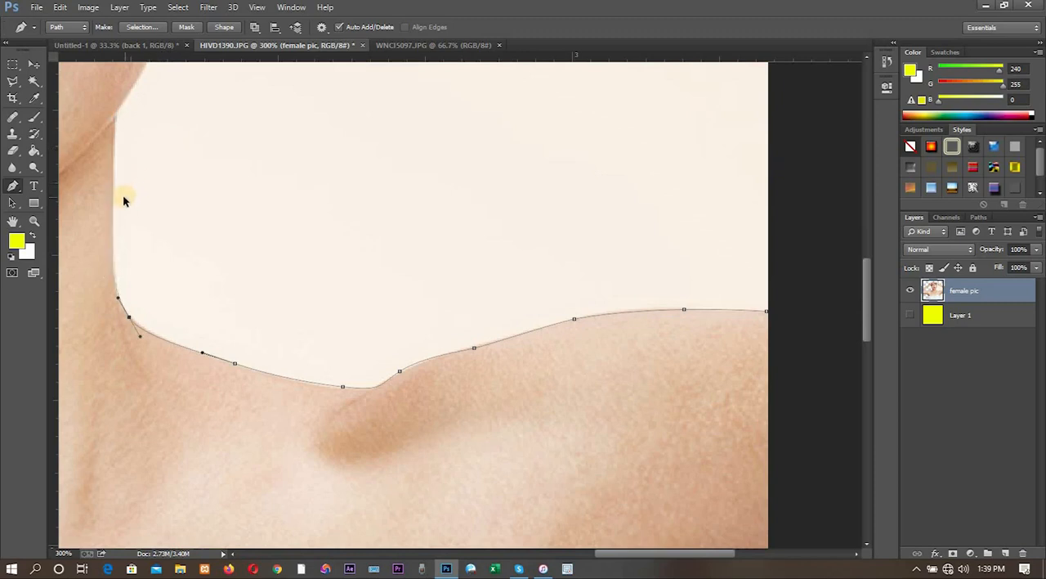
# - Continue the path straight up the side of the neck to just below the jaw
pyautogui.moveTo(113, 250); pyautogui.dragTo(116, 193)
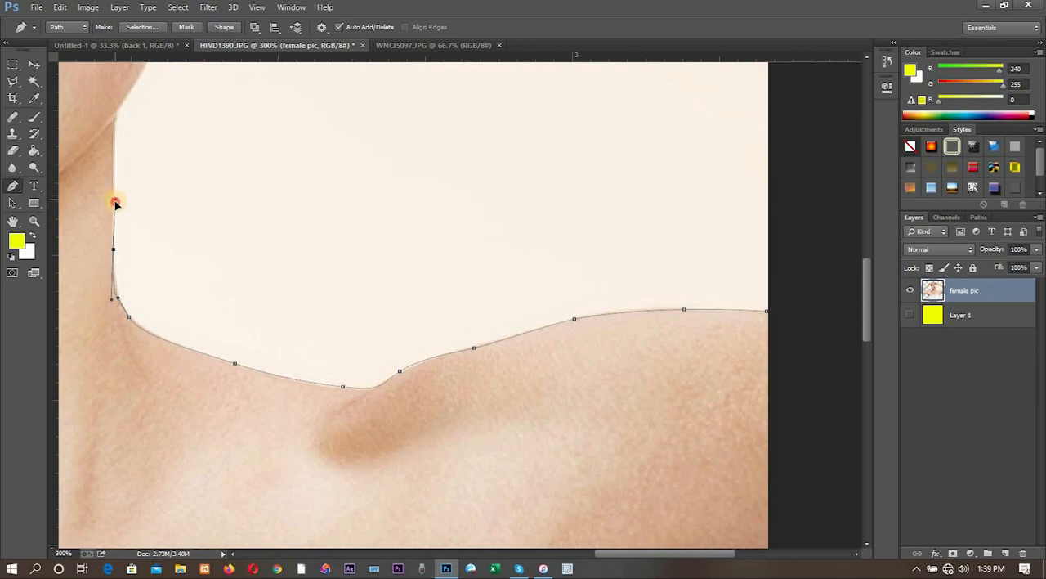
pyautogui.click(115, 204)
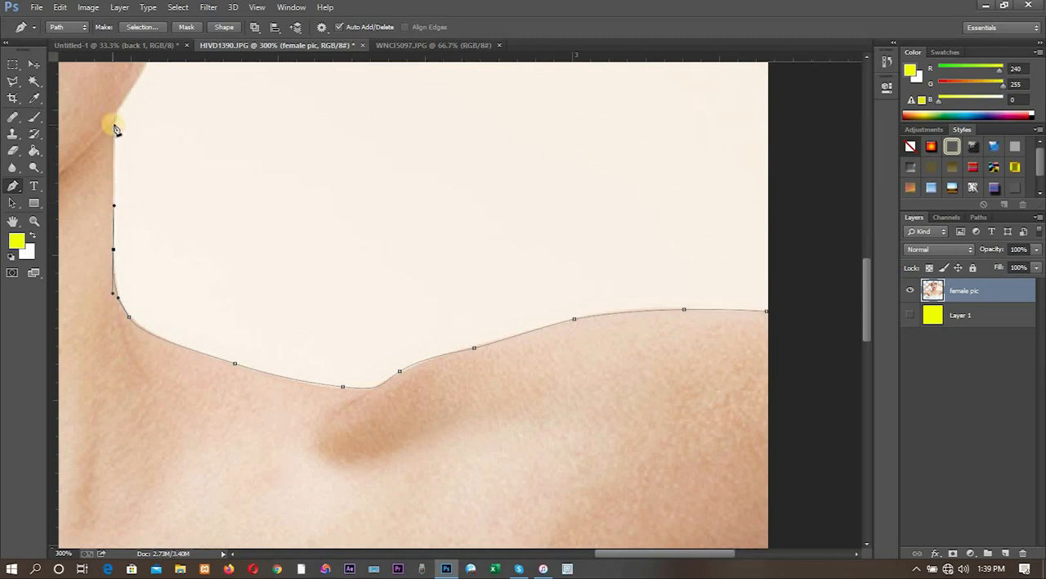
pyautogui.moveTo(114, 134); pyautogui.dragTo(119, 113)
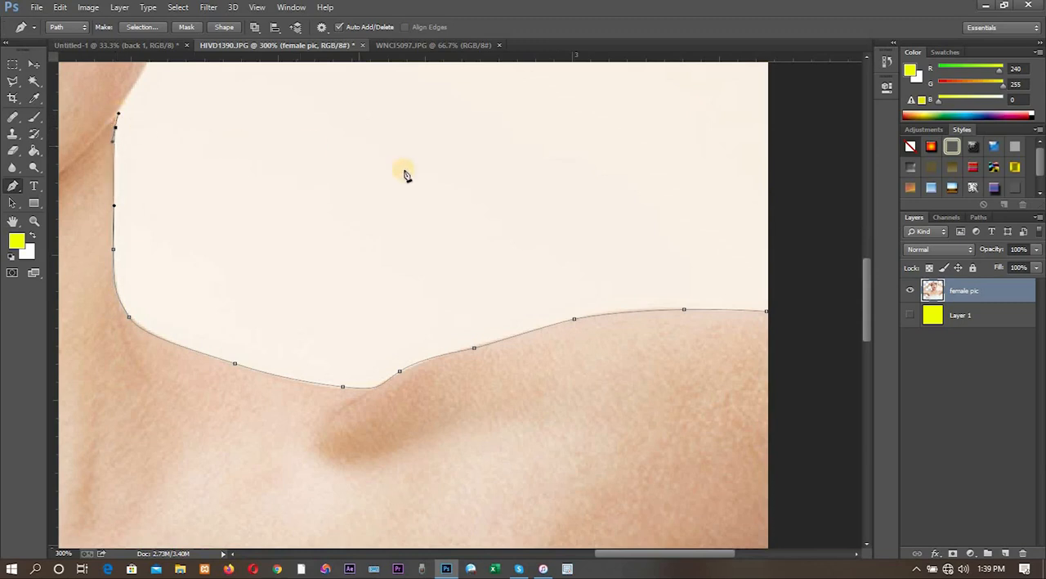
# - Extend the path along the jaw and cheek edge and around the towel's lower tip
pyautogui.moveTo(404, 169); pyautogui.dragTo(407, 402)
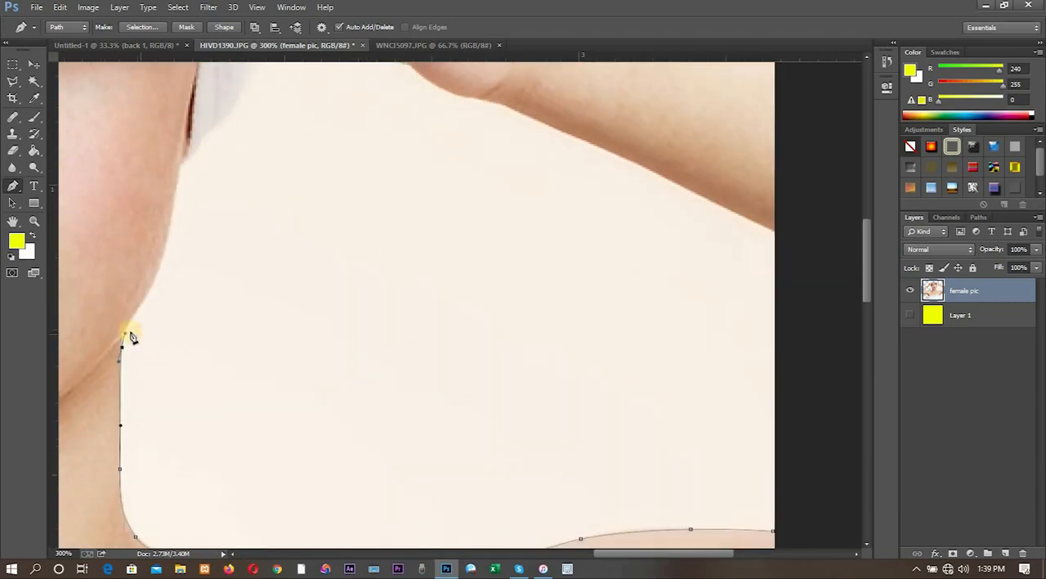
pyautogui.moveTo(127, 322); pyautogui.dragTo(133, 316)
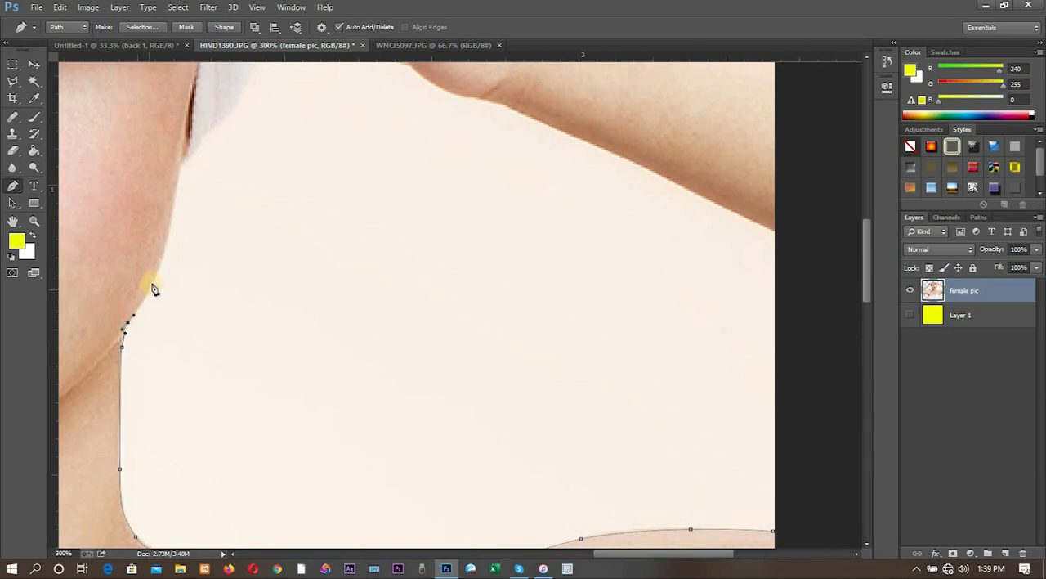
pyautogui.moveTo(157, 272); pyautogui.dragTo(166, 248)
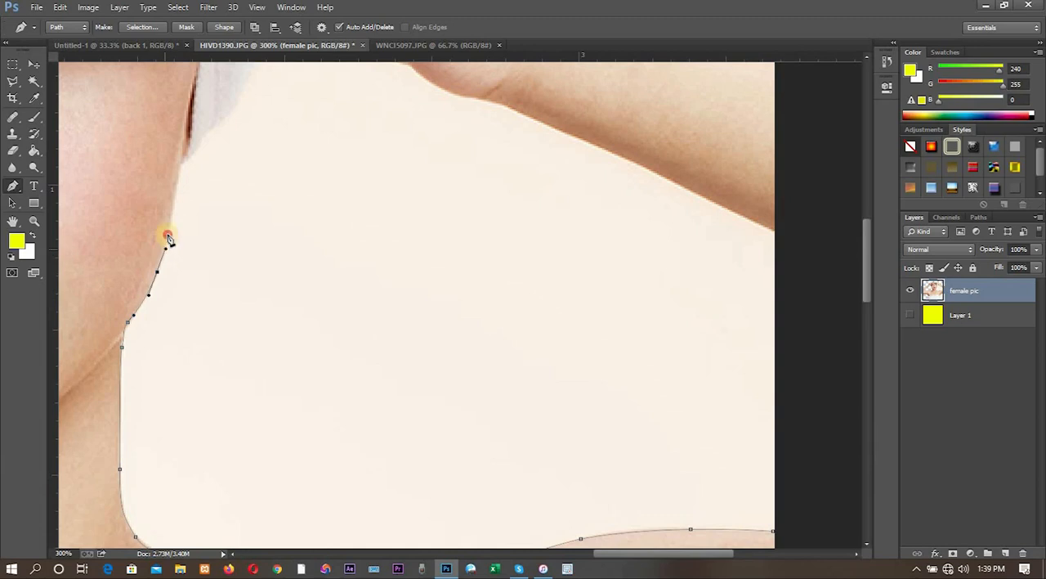
pyautogui.moveTo(177, 191); pyautogui.dragTo(205, 143)
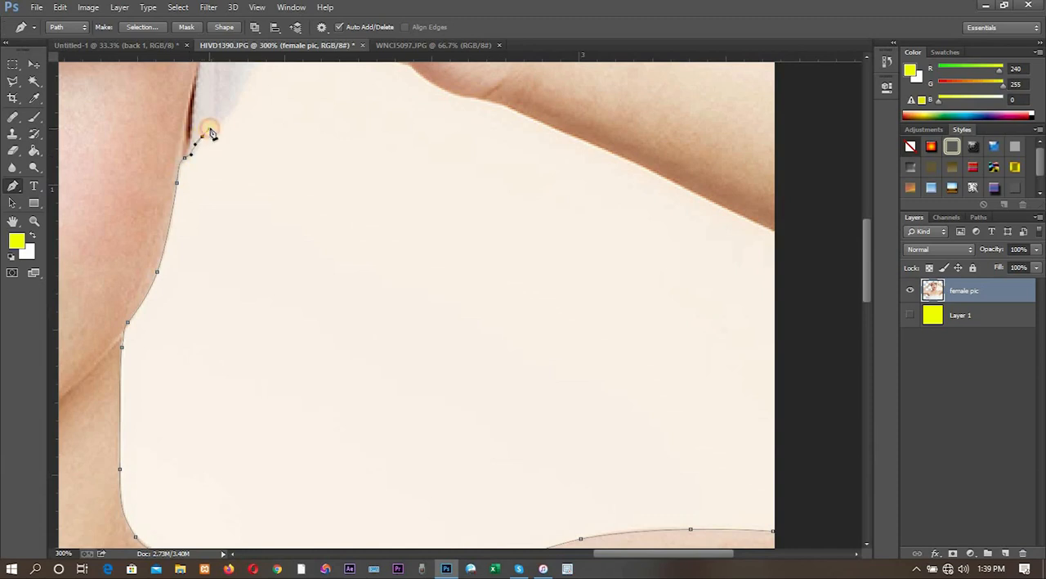
# - Trace the path up the towel's outer edge towards the point where it meets the raised hand
pyautogui.click(210, 130)
pyautogui.moveTo(238, 97); pyautogui.dragTo(245, 85)
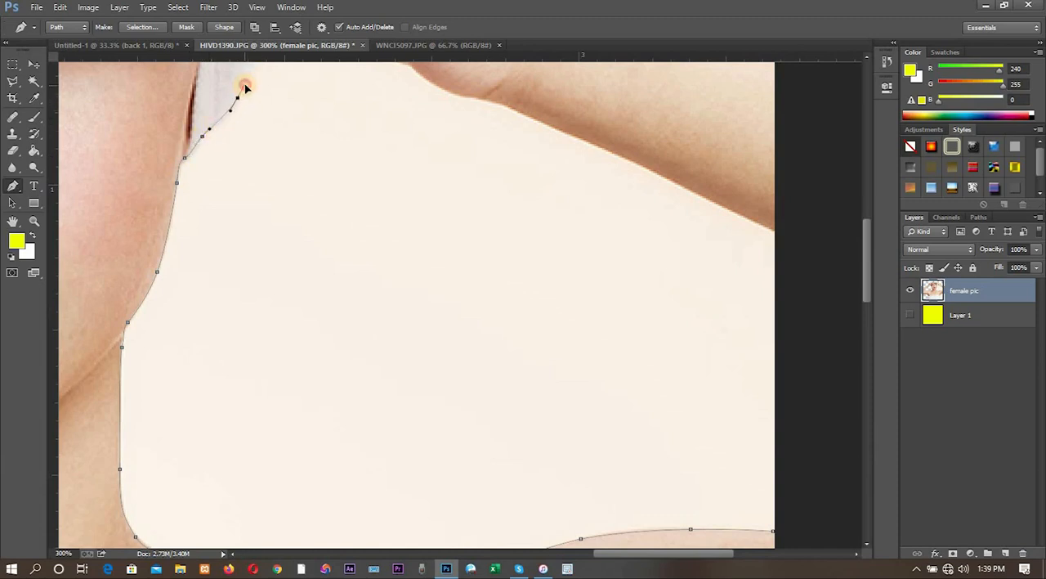
pyautogui.moveTo(275, 125); pyautogui.dragTo(267, 301)
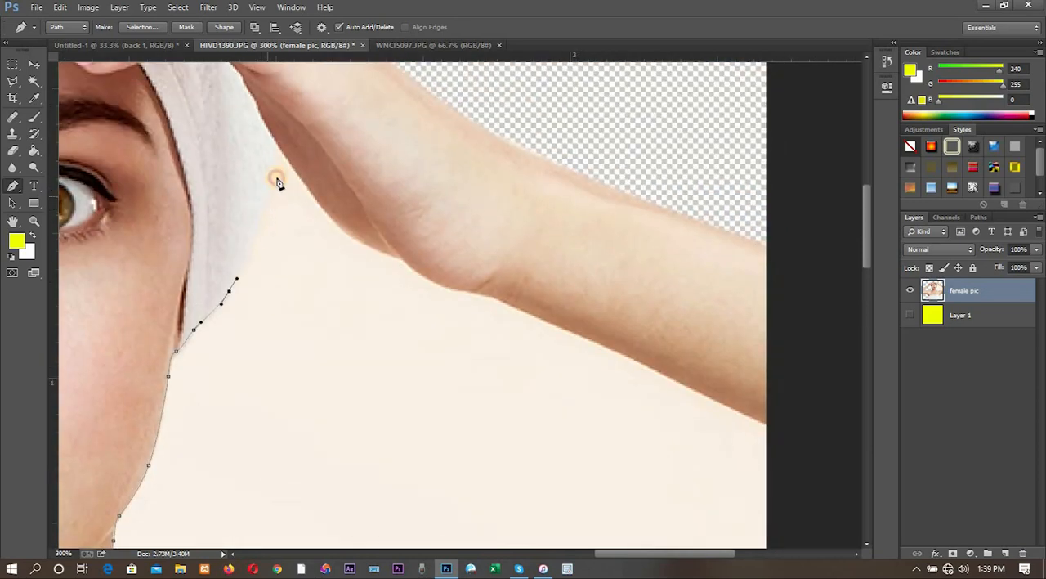
pyautogui.moveTo(279, 164); pyautogui.dragTo(282, 154)
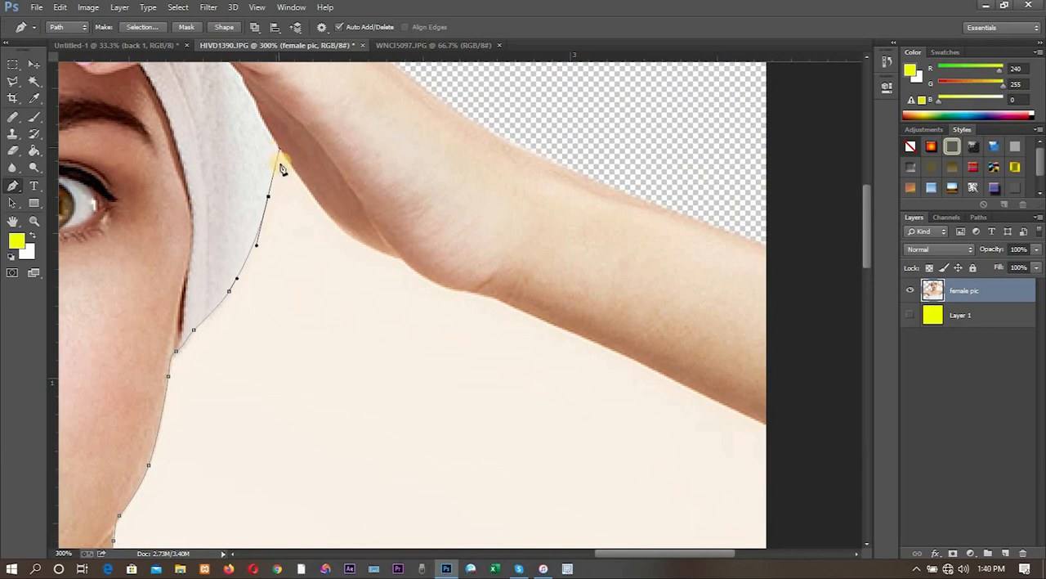
# - Continue the path with curved anchors from the towel along the lower edge of the raised hand to the wrist
pyautogui.click(280, 150)
pyautogui.moveTo(325, 214); pyautogui.dragTo(342, 235)
pyautogui.click(342, 233)
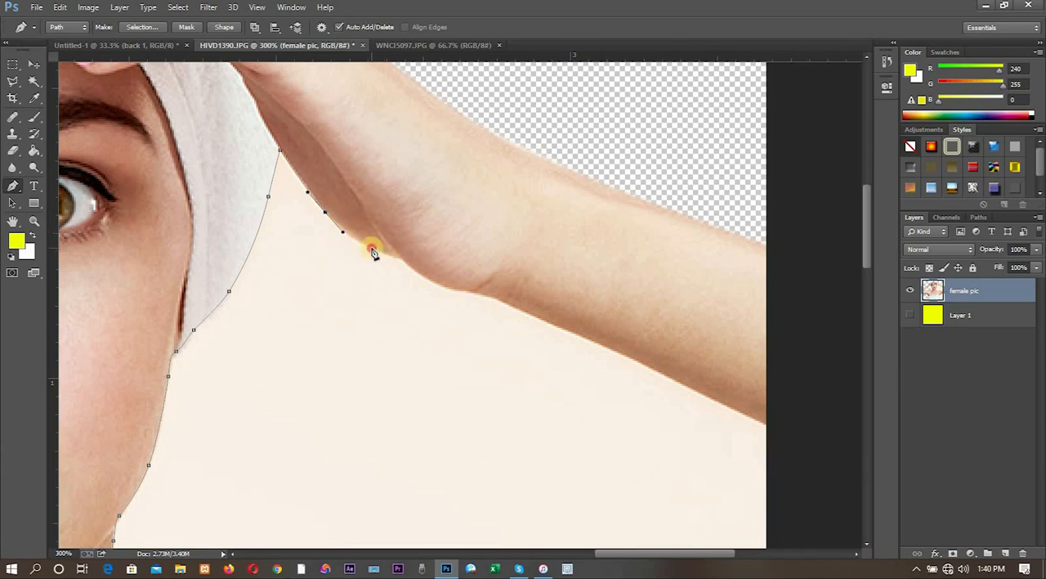
pyautogui.moveTo(373, 253); pyautogui.dragTo(379, 254)
pyautogui.click(382, 253)
pyautogui.click(401, 257)
pyautogui.moveTo(448, 289); pyautogui.dragTo(469, 293)
# - Extend the path along the underside of the forearm to the image's edge
pyautogui.moveTo(483, 349); pyautogui.dragTo(433, 320)
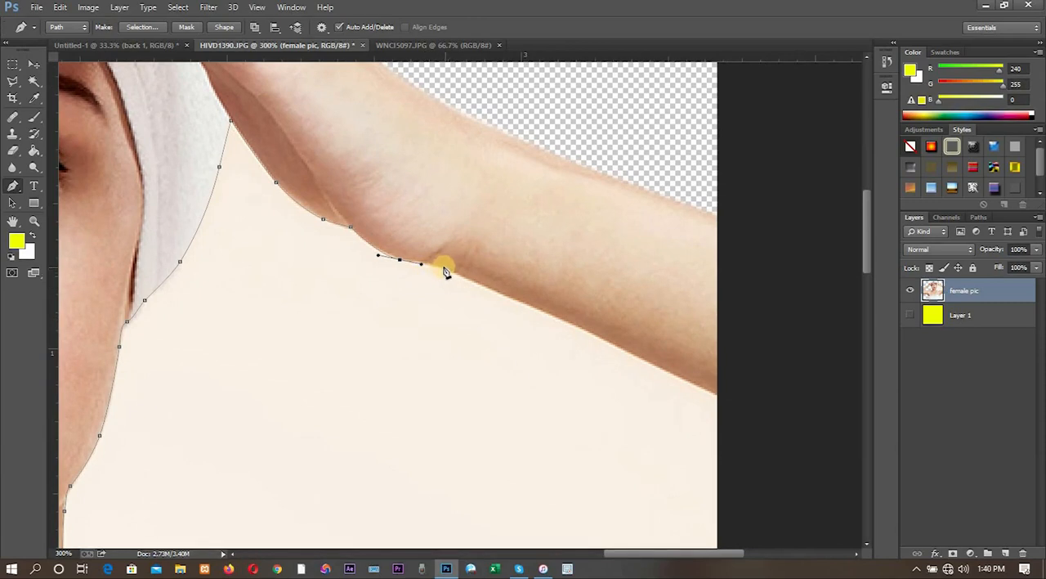
pyautogui.click(452, 272)
pyautogui.moveTo(562, 324); pyautogui.dragTo(606, 342)
pyautogui.moveTo(699, 391); pyautogui.dragTo(723, 400)
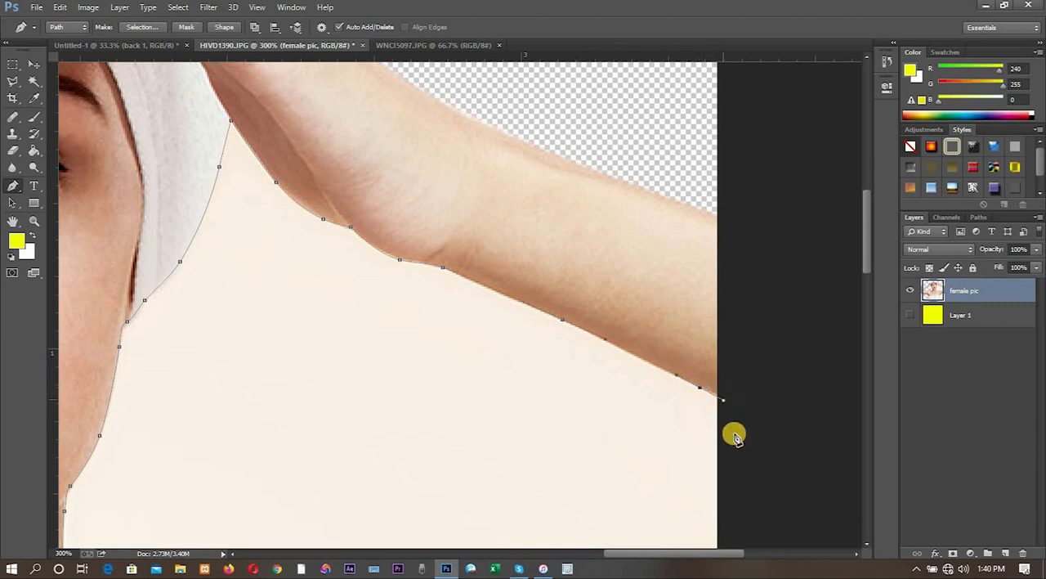
# - Run the path down just outside the canvas and close it at its starting anchor on the shoulder
pyautogui.moveTo(865, 261); pyautogui.dragTo(866, 350)
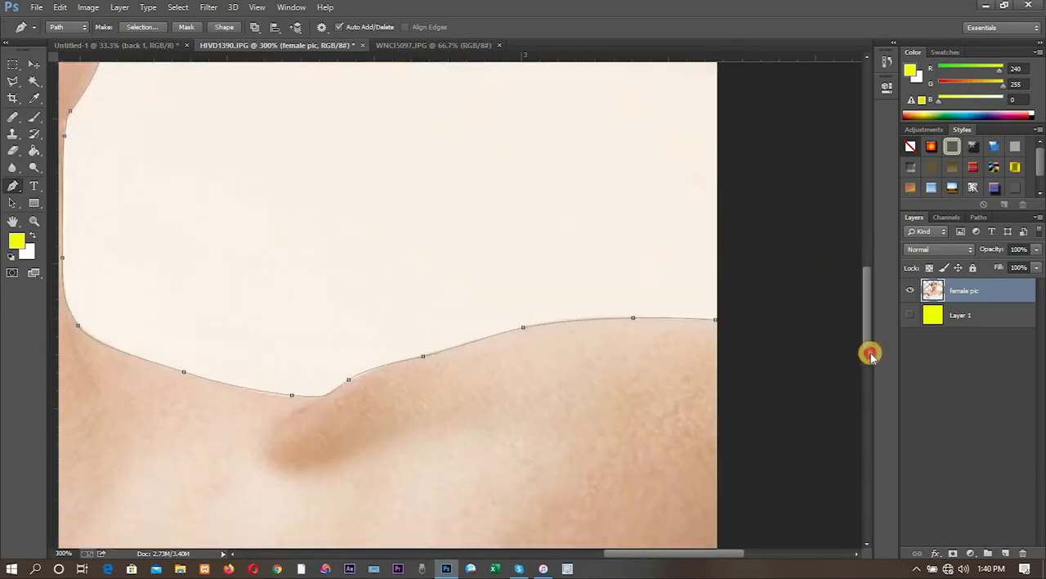
pyautogui.click(736, 229)
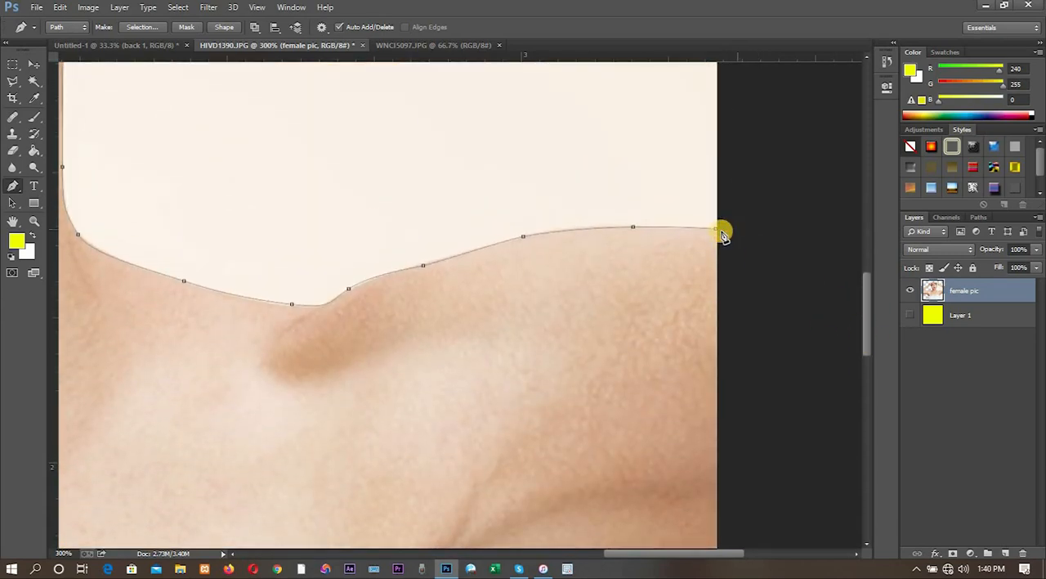
pyautogui.click(717, 230)
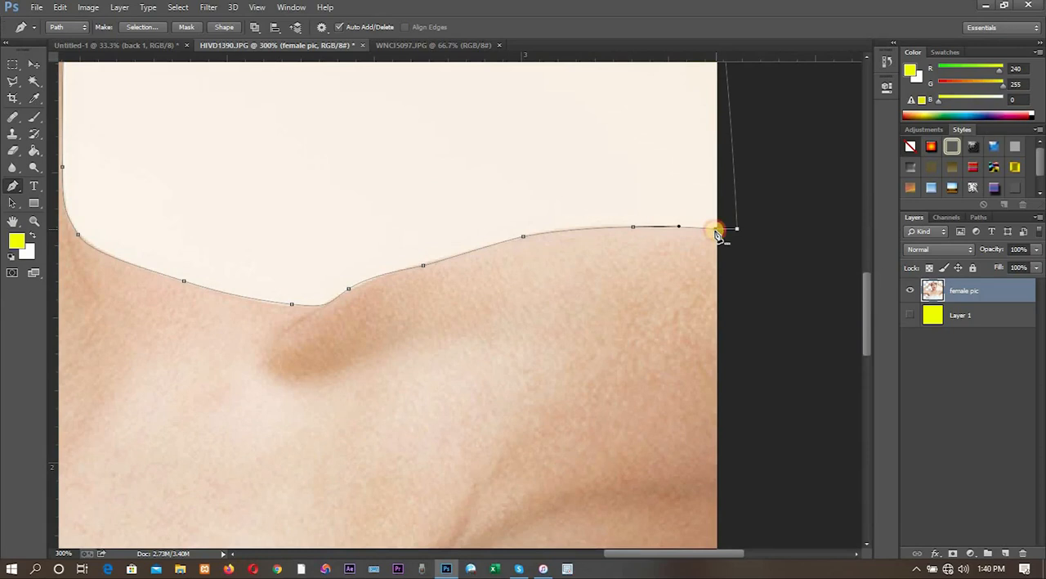
pyautogui.rightClick(620, 233)
pyautogui.click(676, 334)
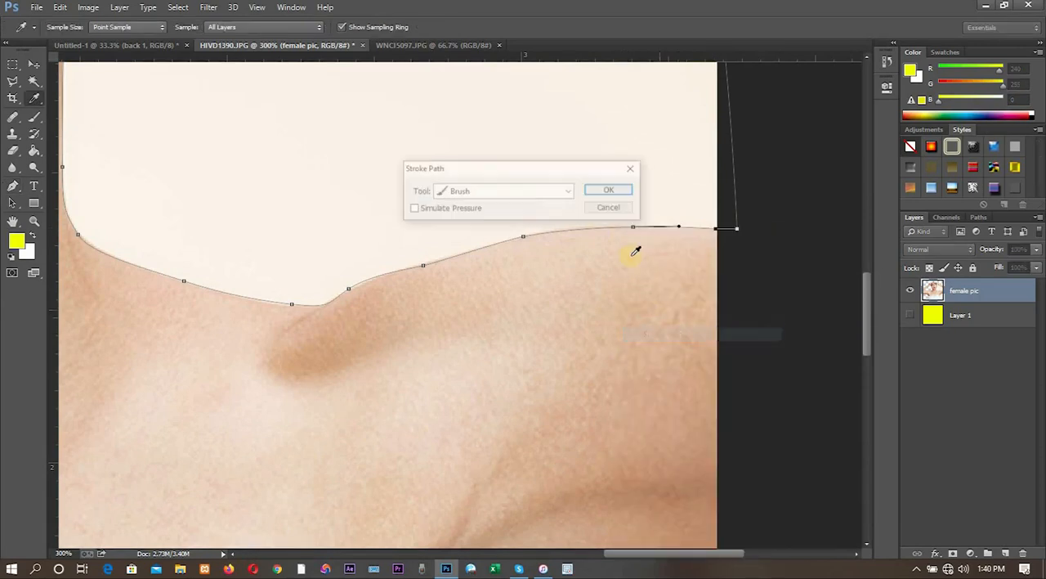
pyautogui.click(631, 169)
# - Convert the closed path to a selection and delete the background between the raised arm, face and shoulder
pyautogui.rightClick(658, 228)
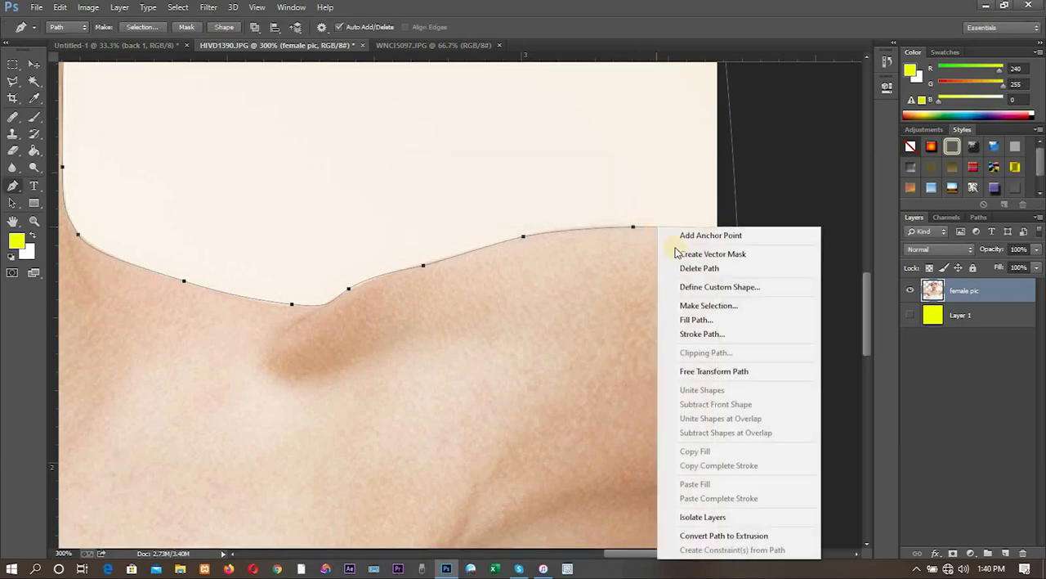
pyautogui.click(703, 305)
pyautogui.click(590, 166)
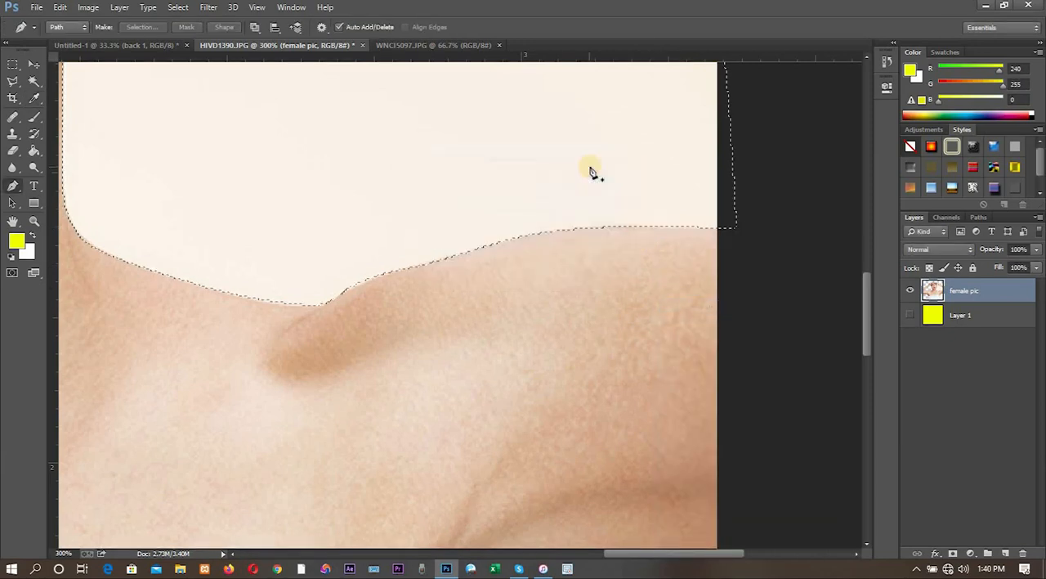
pyautogui.press('Delete')
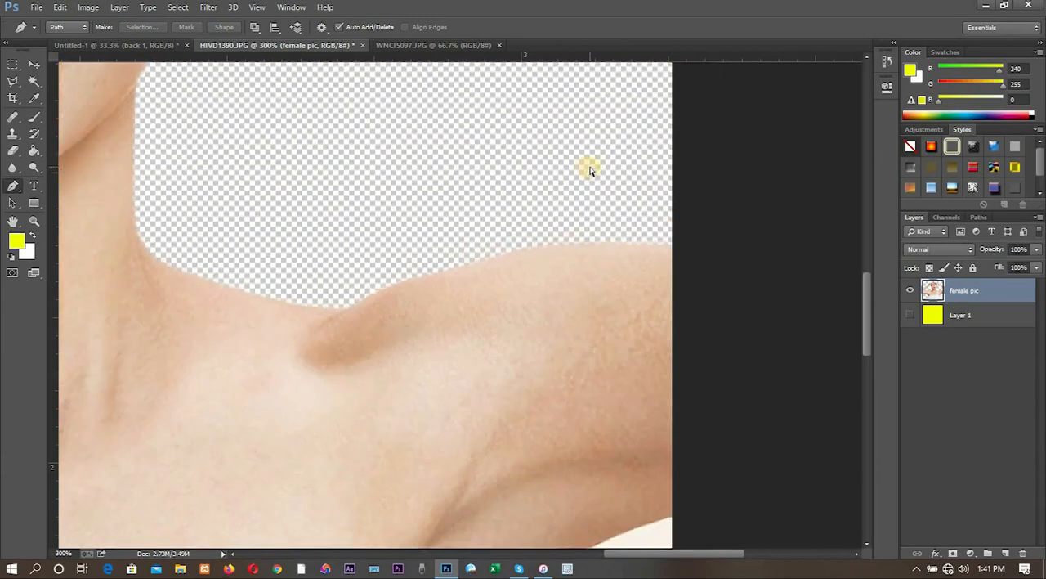
# - Start a new path at the image's lower edge and trace up the chest towel's outer edge towards the armpit, undoing the stray last anchor
pyautogui.hotkey('ctrl', '-')
pyautogui.hotkey('ctrl', '-')
pyautogui.hotkey('ctrl', '-')
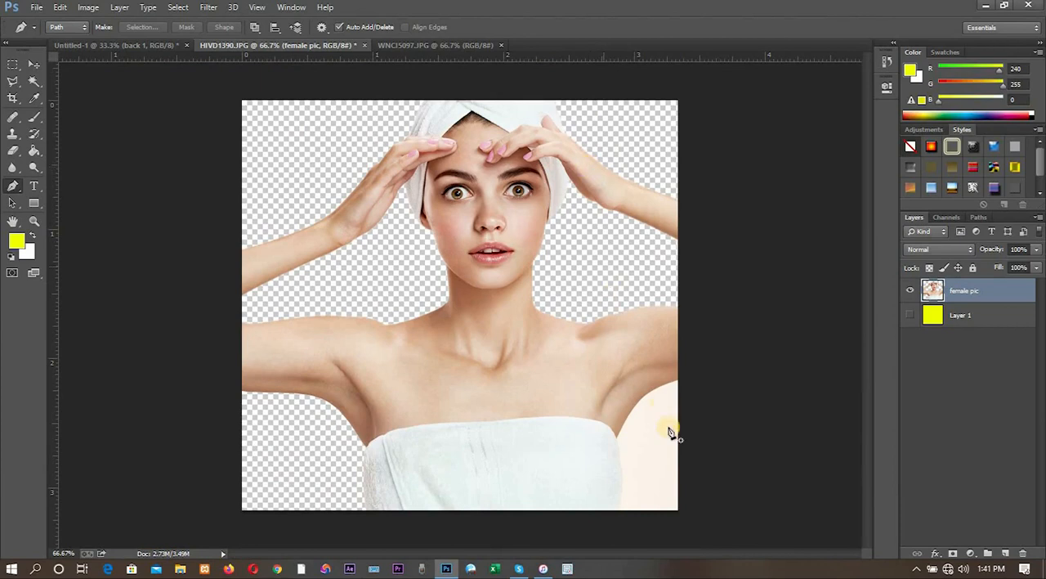
pyautogui.hotkey('ctrl', '+')
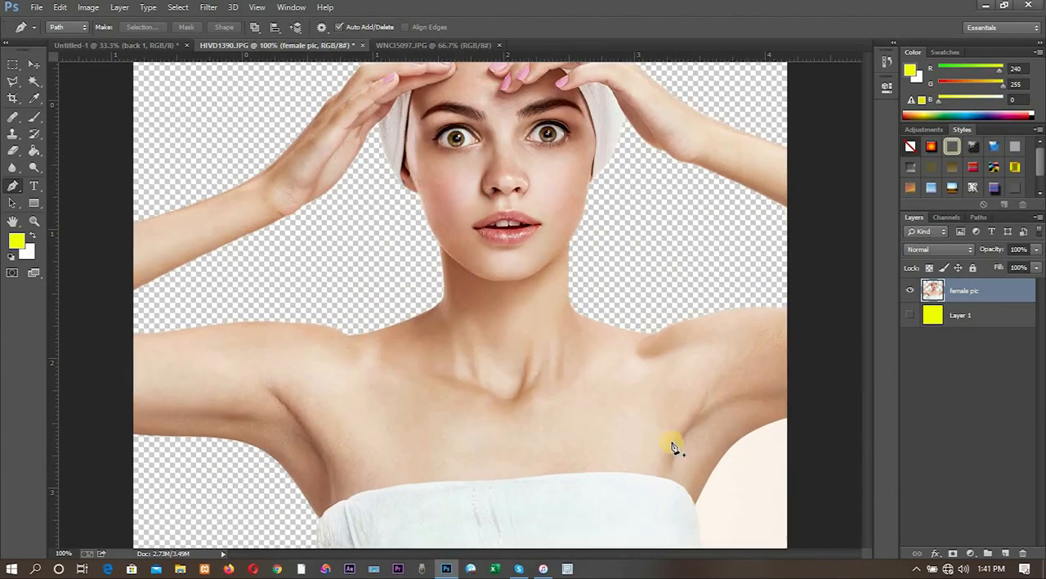
pyautogui.moveTo(678, 488); pyautogui.dragTo(447, 243)
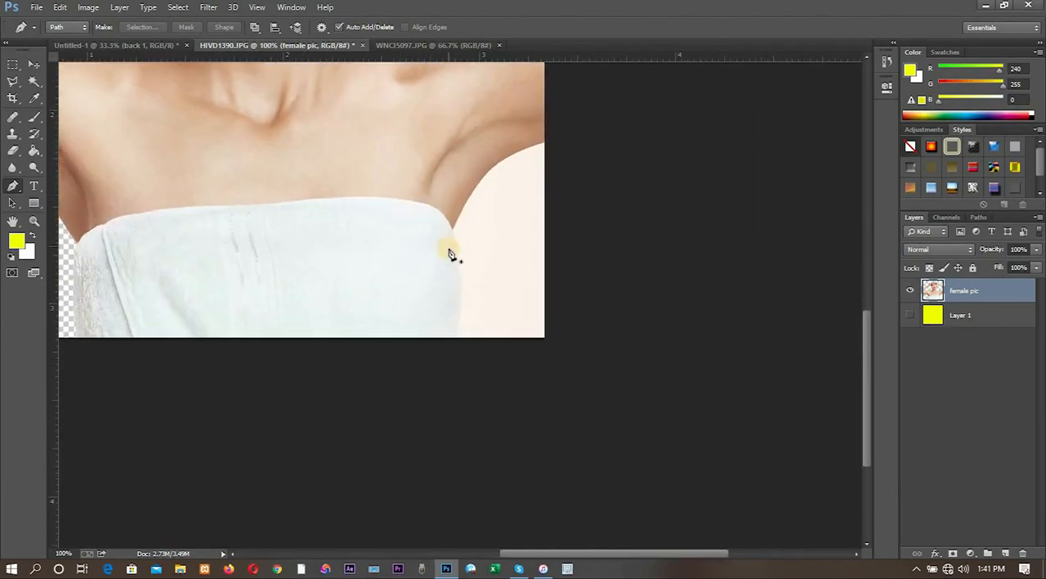
pyautogui.scroll(2, 448, 254)
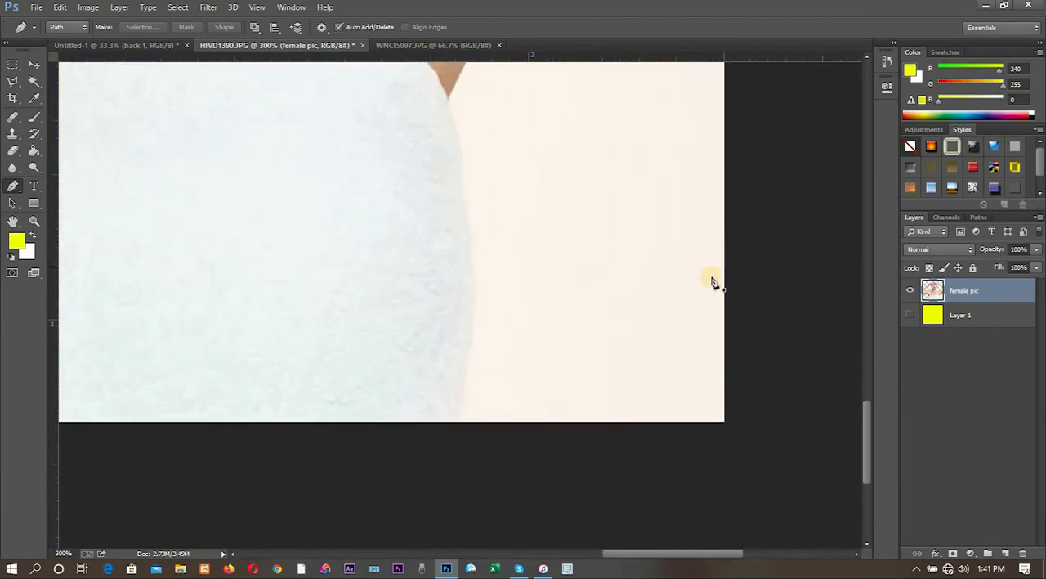
pyautogui.click(456, 421)
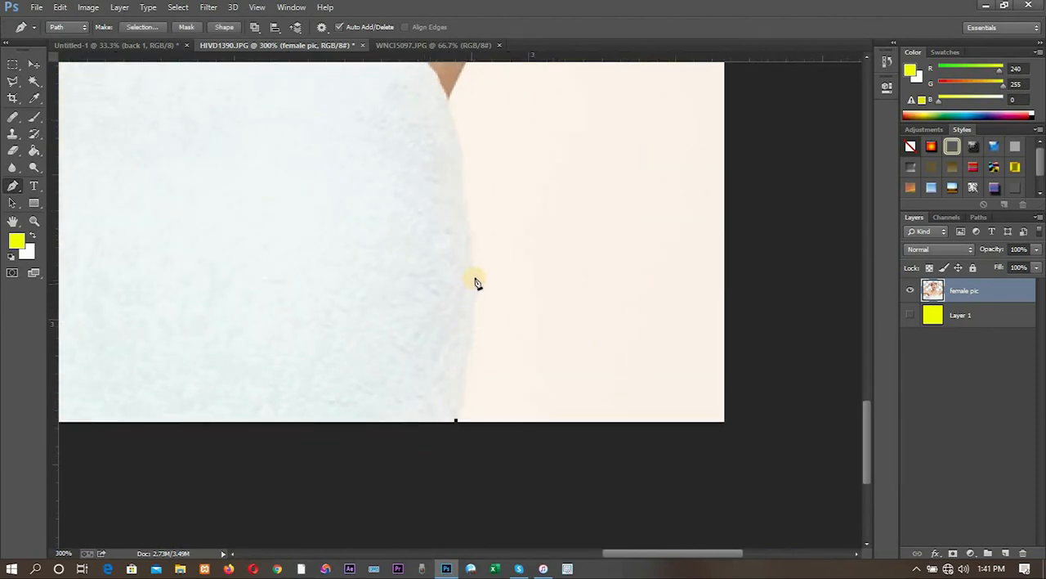
pyautogui.moveTo(473, 275); pyautogui.dragTo(468, 229)
pyautogui.moveTo(457, 137); pyautogui.dragTo(466, 65)
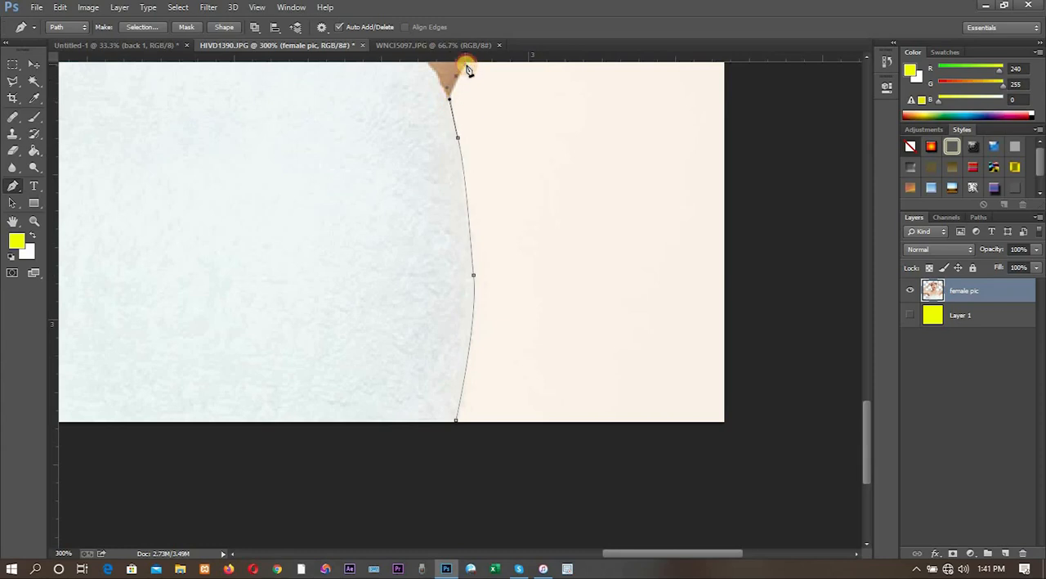
pyautogui.hotkey('ctrl', 'z')
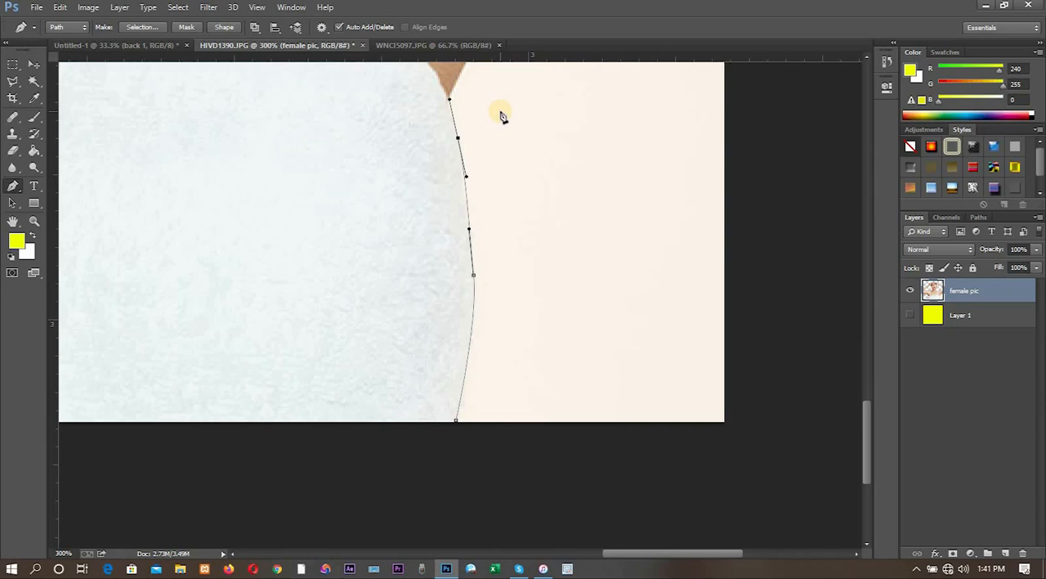
# - Turn the path sharply at the armpit anchor and trace the first stretch up the upper arm's underside
pyautogui.moveTo(605, 197); pyautogui.dragTo(586, 368)
pyautogui.hotkey('ctrl', 'z')
pyautogui.moveTo(551, 176); pyautogui.dragTo(563, 428)
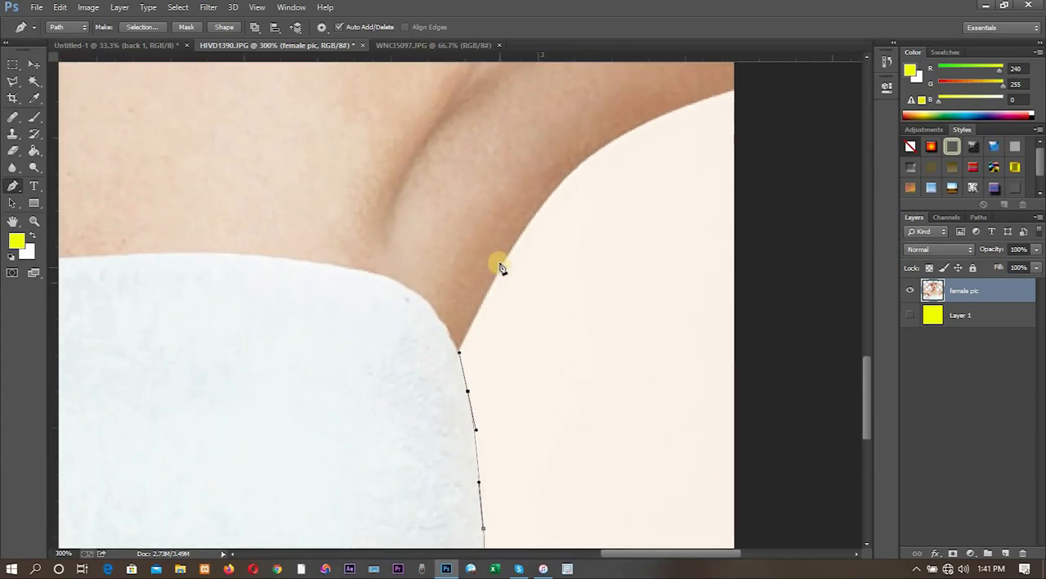
pyautogui.moveTo(508, 251); pyautogui.dragTo(561, 196)
pyautogui.hotkey('ctrl', 'z')
pyautogui.click(460, 352)
pyautogui.moveTo(494, 281); pyautogui.dragTo(519, 235)
pyautogui.hotkey('ctrl', 'z')
pyautogui.moveTo(493, 280); pyautogui.dragTo(511, 249)
# - Curve the path along the rest of the upper arm's underside towards the image's edge, undoing the stray last anchor
pyautogui.moveTo(556, 189); pyautogui.dragTo(577, 167)
pyautogui.moveTo(639, 131); pyautogui.dragTo(680, 110)
pyautogui.click(639, 129)
pyautogui.moveTo(618, 141); pyautogui.dragTo(724, 93)
pyautogui.hotkey('ctrl', 'z')
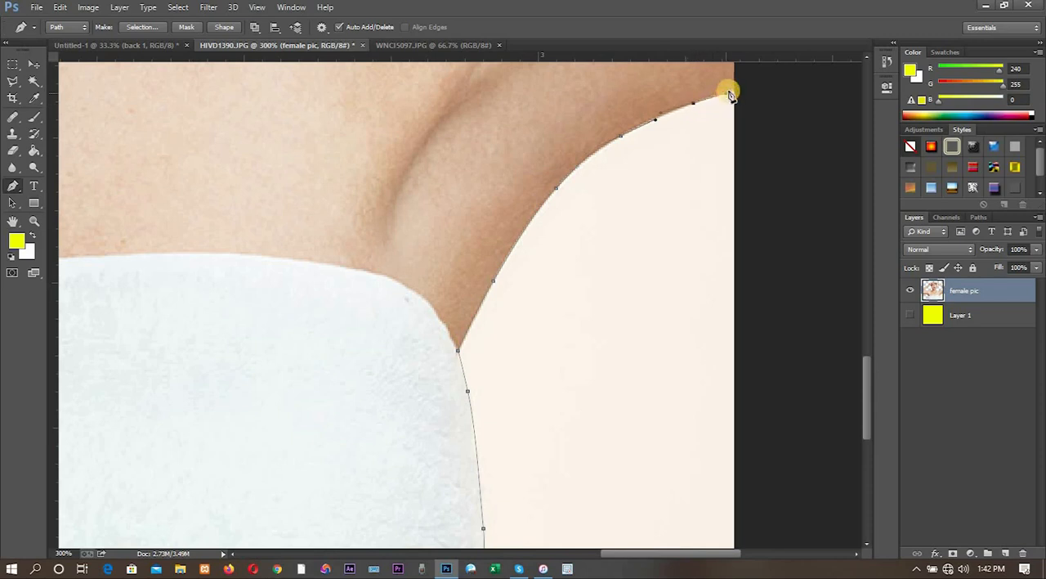
# - Run the path outside the canvas around its lower corner and close it at the starting anchor below the towel
pyautogui.click(746, 86)
pyautogui.moveTo(869, 393); pyautogui.dragTo(868, 467)
pyautogui.click(746, 340)
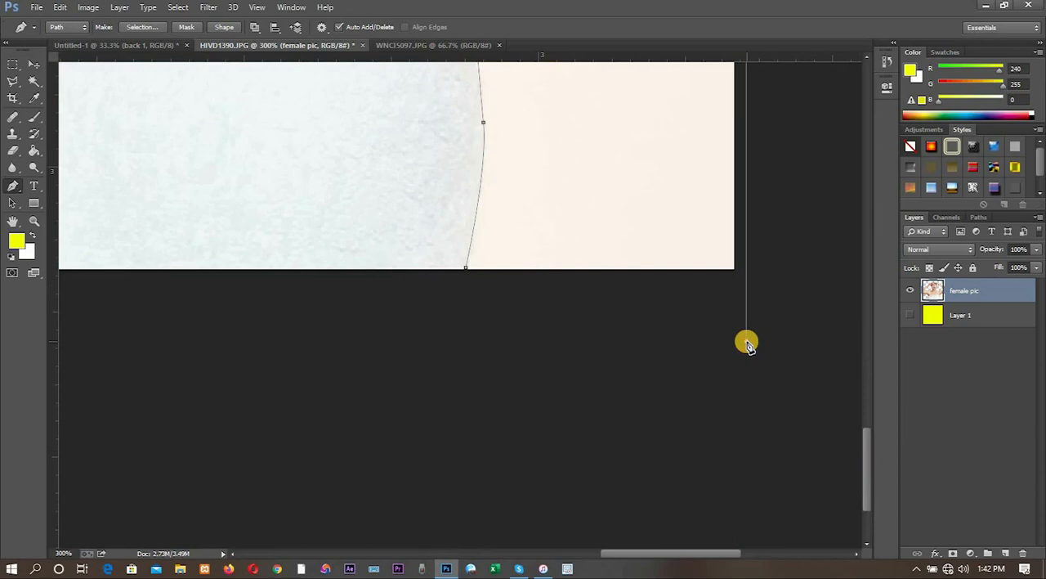
pyautogui.click(440, 323)
pyautogui.click(465, 269)
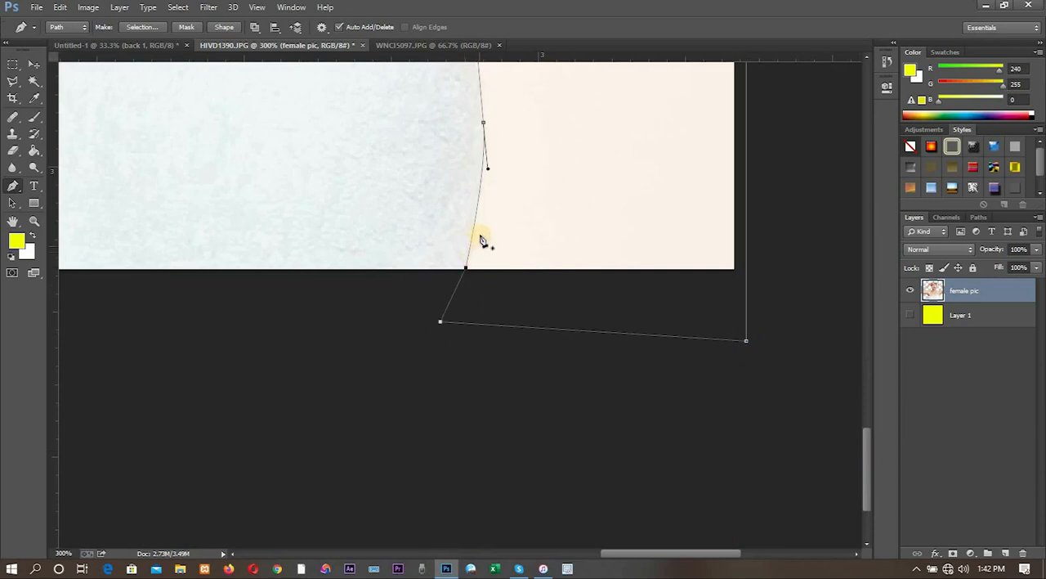
# - Convert the closed path to a selection, delete the background beside the towel and under the arm, and deselect
pyautogui.rightClick(474, 214)
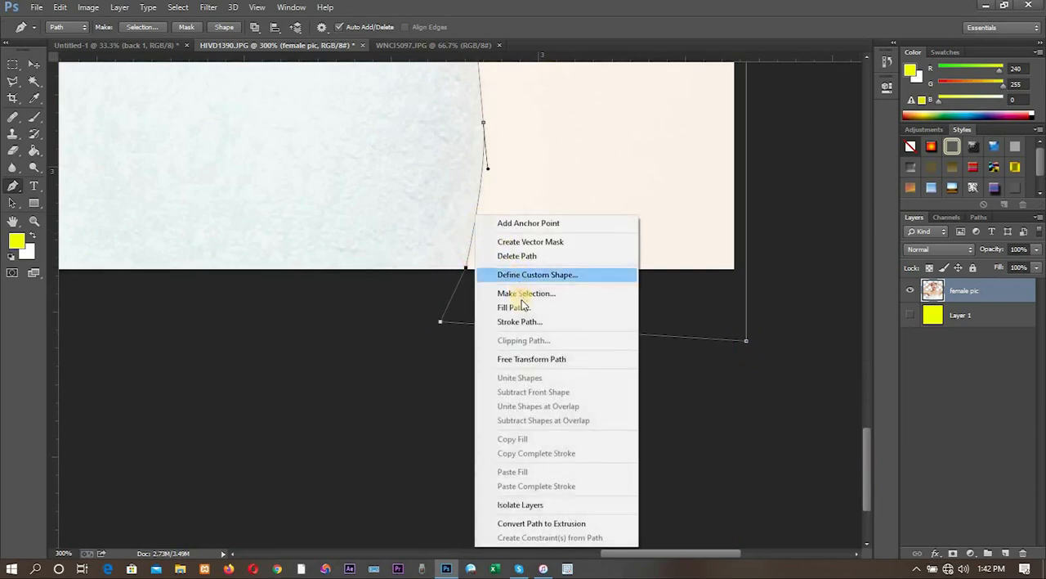
pyautogui.click(518, 294)
pyautogui.click(589, 164)
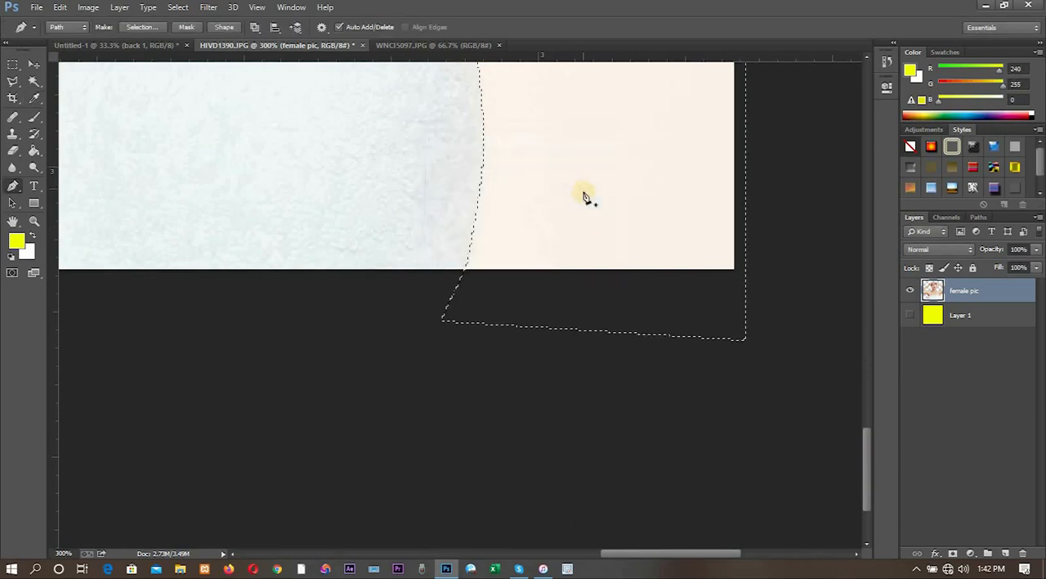
pyautogui.press('Delete')
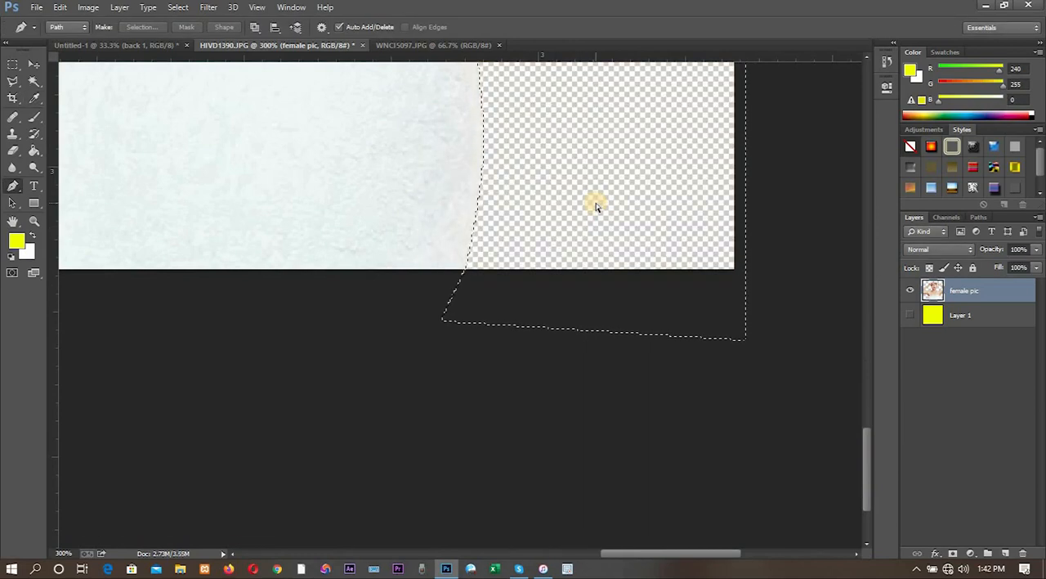
pyautogui.hotkey('ctrl', 'd')
# - Make the yellow Layer 1 visible behind the whole cutout portrait
pyautogui.hotkey('ctrl', '-')
pyautogui.hotkey('ctrl', '-')
pyautogui.hotkey('ctrl', '-')
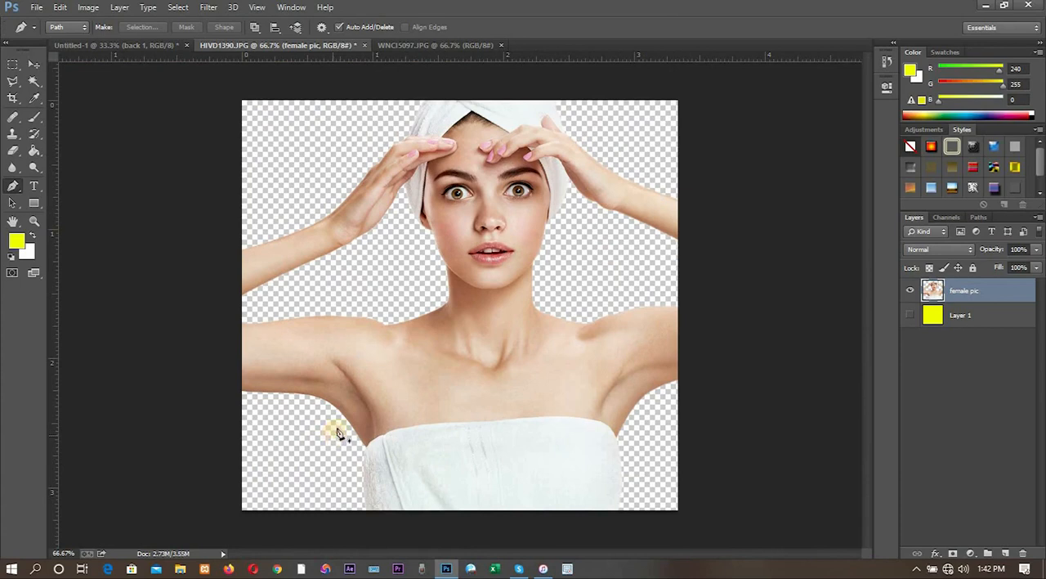
pyautogui.click(910, 316)
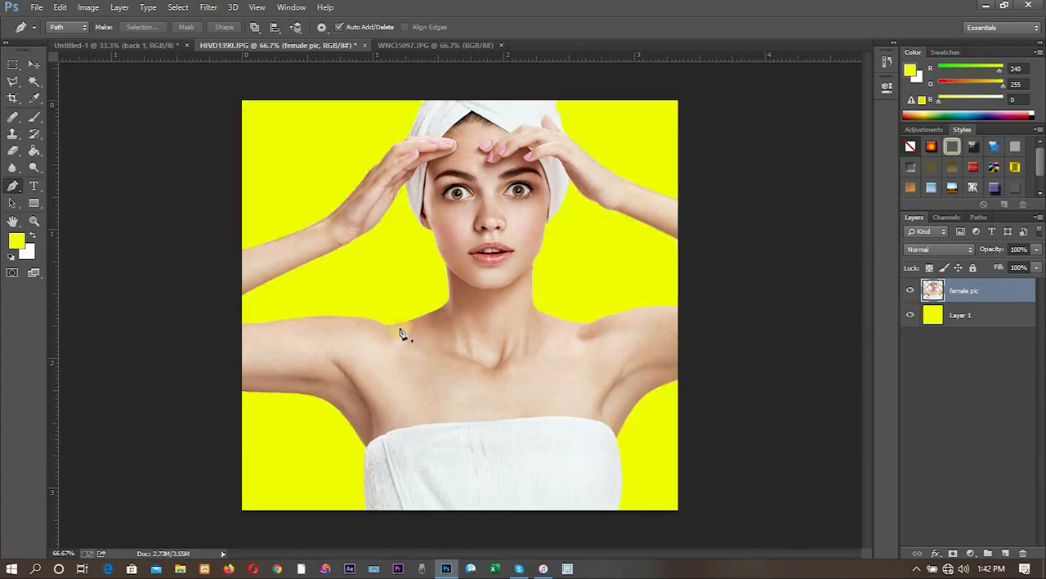
# - Set the foreground colour to red ff002a and fill Layer 1 with it using the Paint Bucket
pyautogui.click(20, 248)
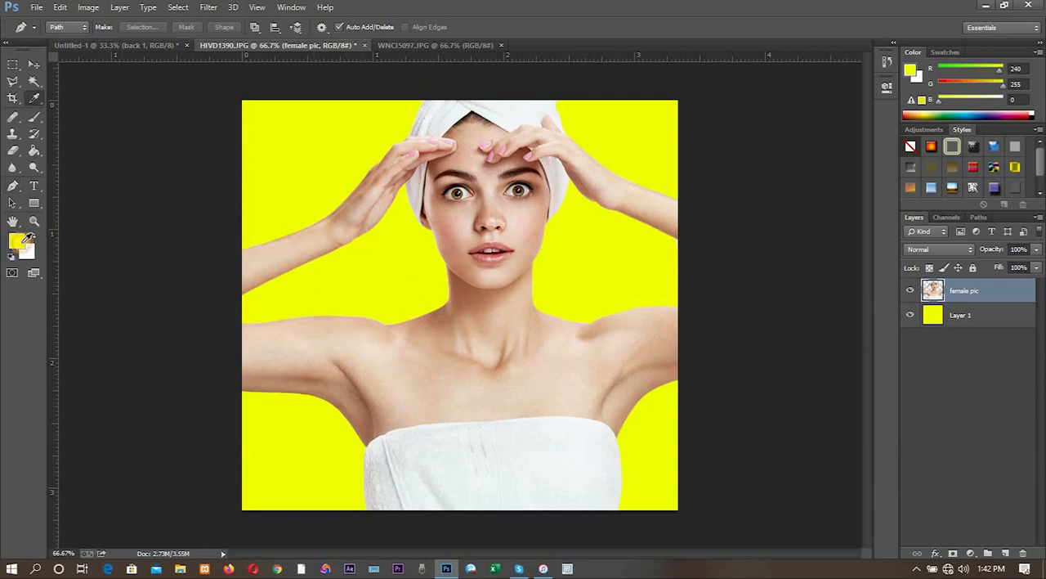
pyautogui.click(741, 262)
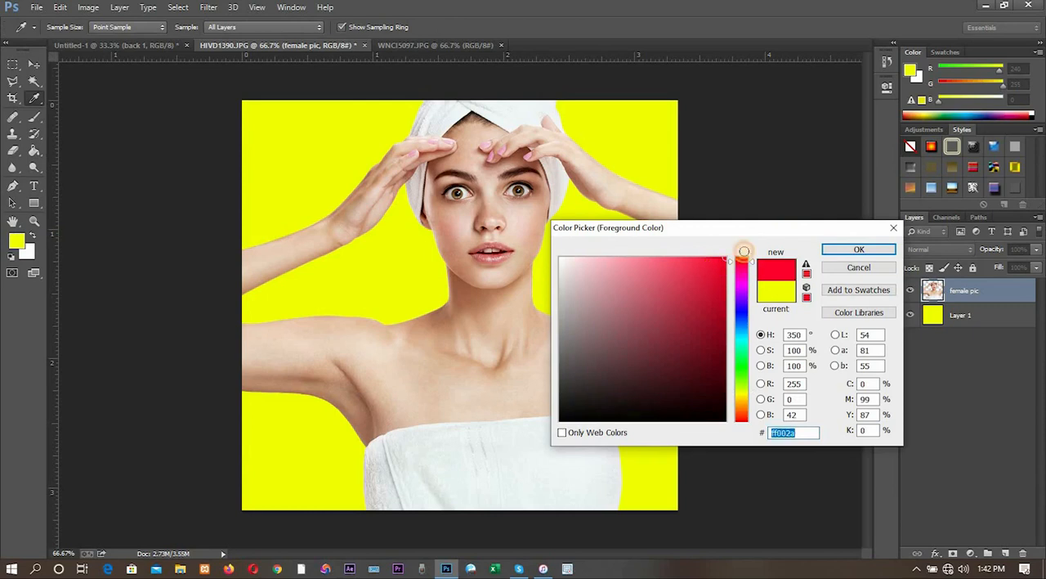
pyautogui.click(858, 248)
pyautogui.press('p')
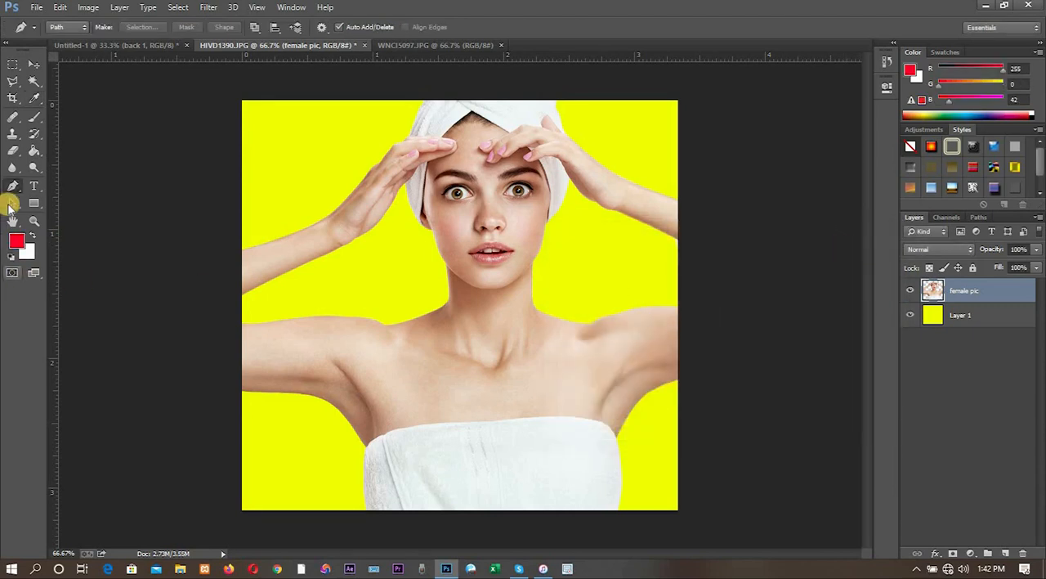
pyautogui.click(1004, 320)
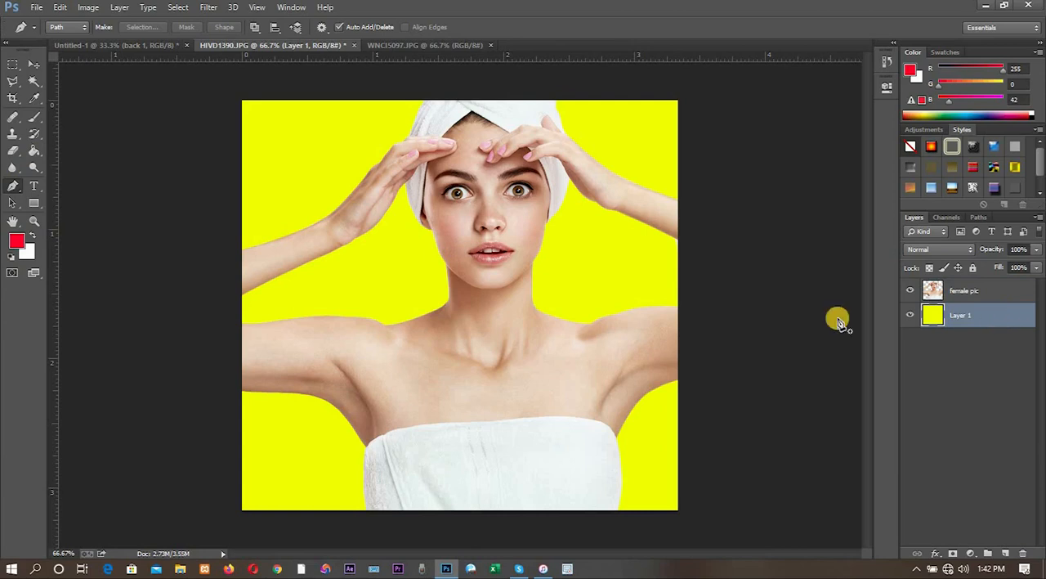
pyautogui.click(33, 150)
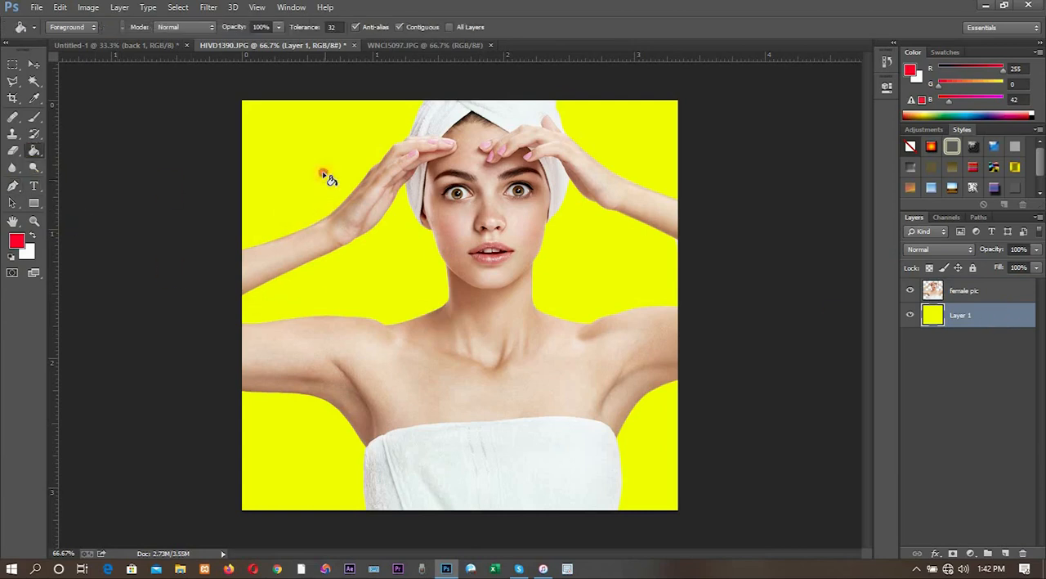
pyautogui.click(325, 178)
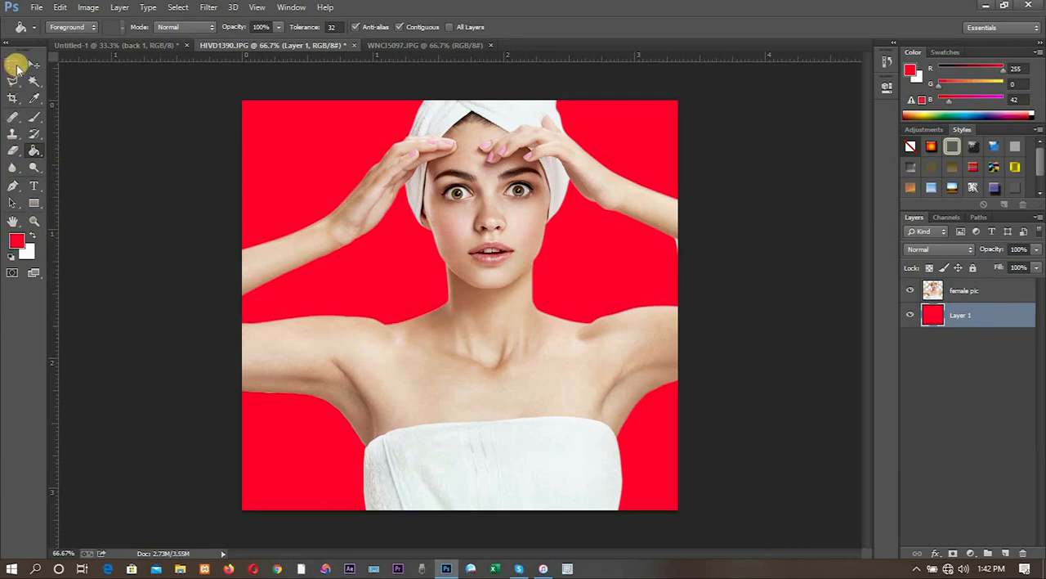
# - Set the foreground colour to magenta ff00de and refill the visible Layer 1 with it using the Paint Bucket
pyautogui.click(911, 315)
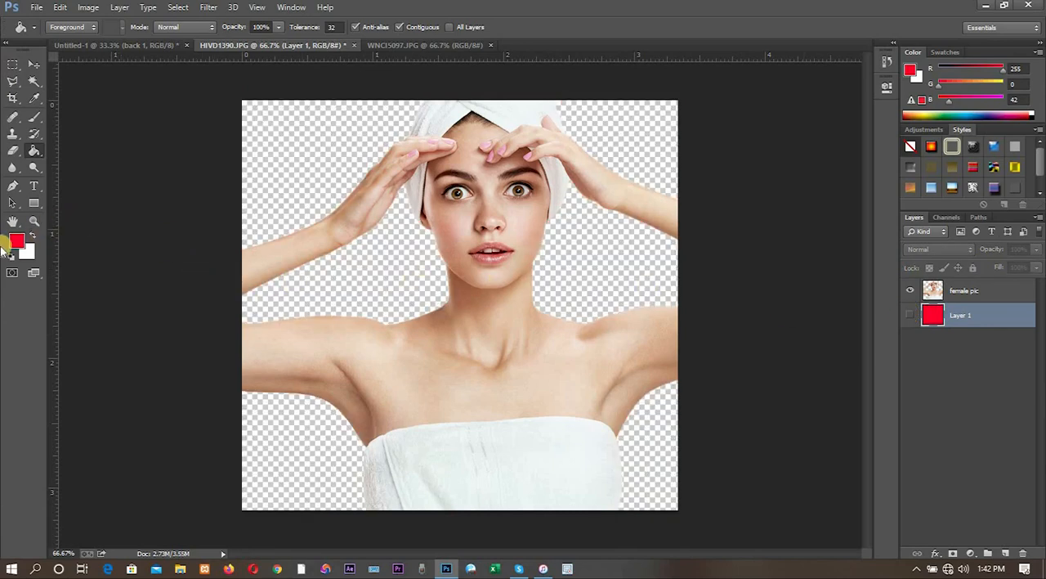
pyautogui.click(15, 245)
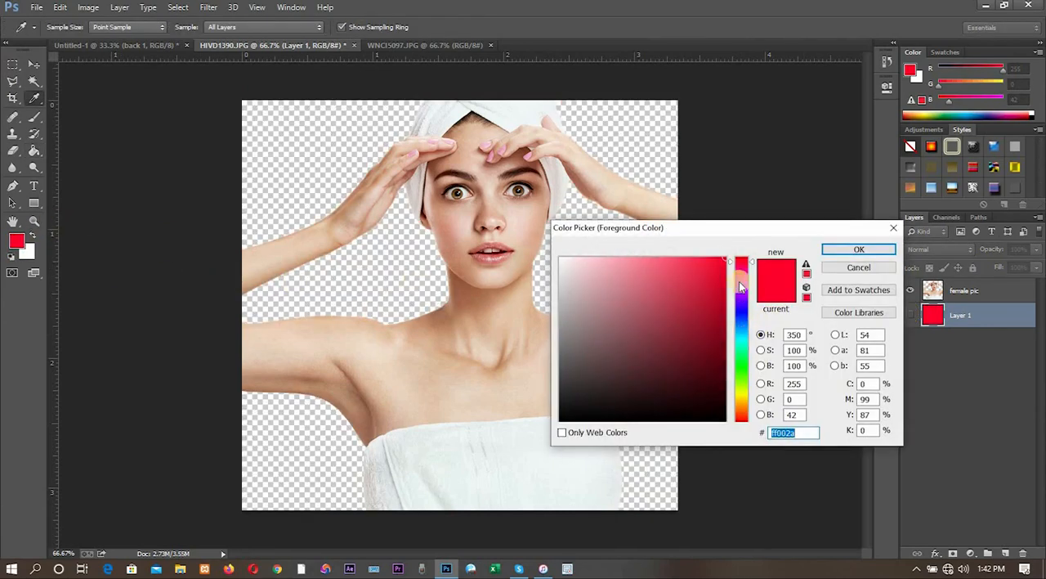
pyautogui.click(742, 282)
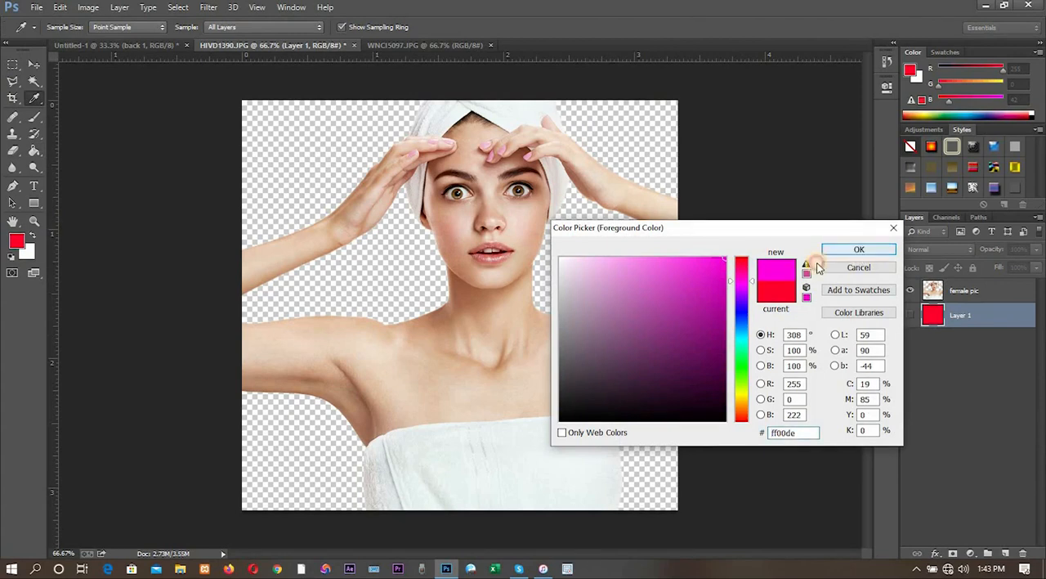
pyautogui.click(859, 249)
pyautogui.press('g')
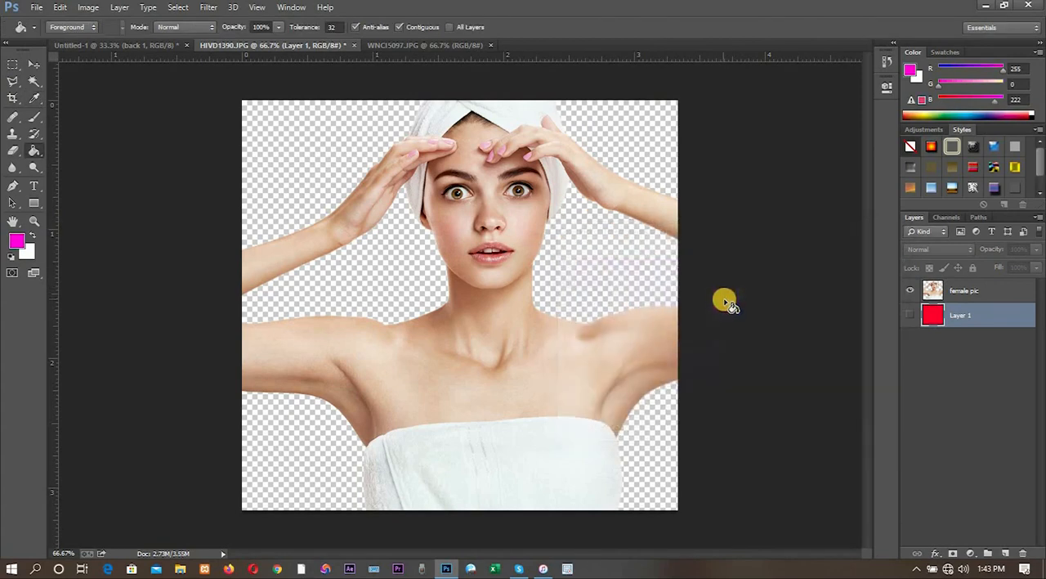
pyautogui.click(907, 317)
pyautogui.click(907, 316)
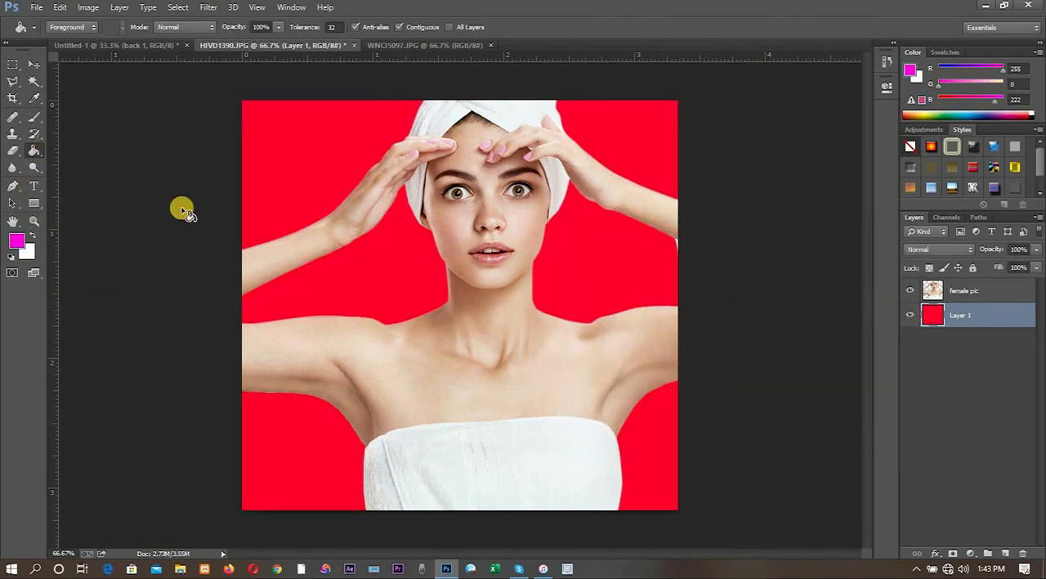
pyautogui.click(374, 272)
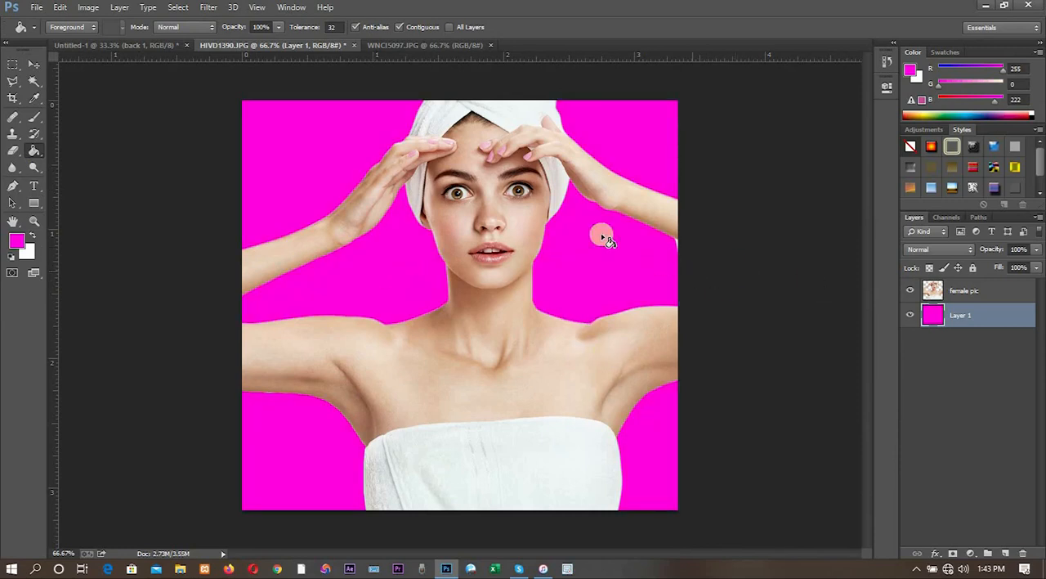
# - On the female pic layer, outline the leftover sliver below the forearm at the image's edge with the Polygonal Lasso, delete it and deselect
pyautogui.click(12, 81)
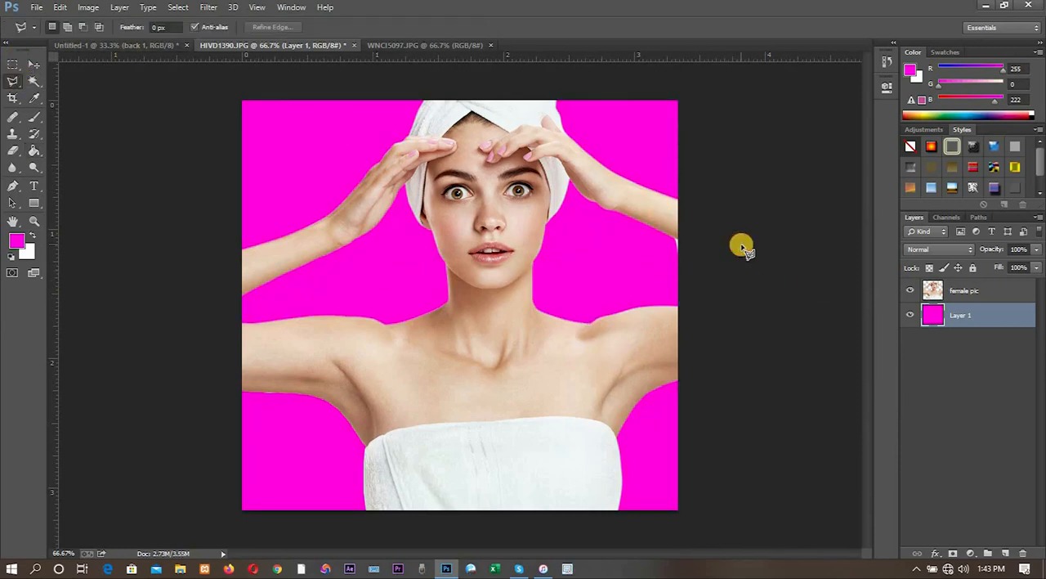
pyautogui.hotkey('ctrl', '+')
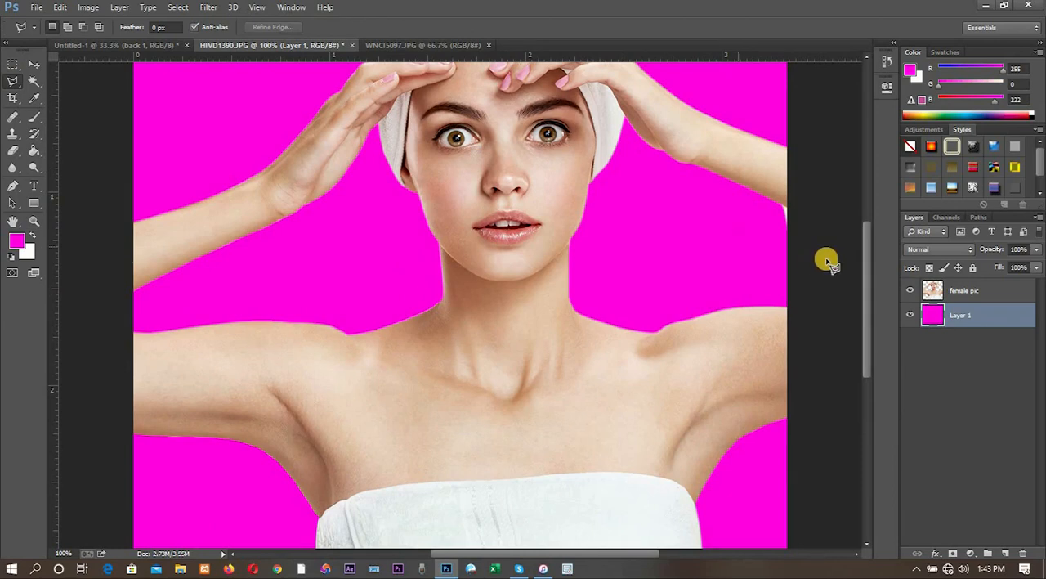
pyautogui.click(980, 292)
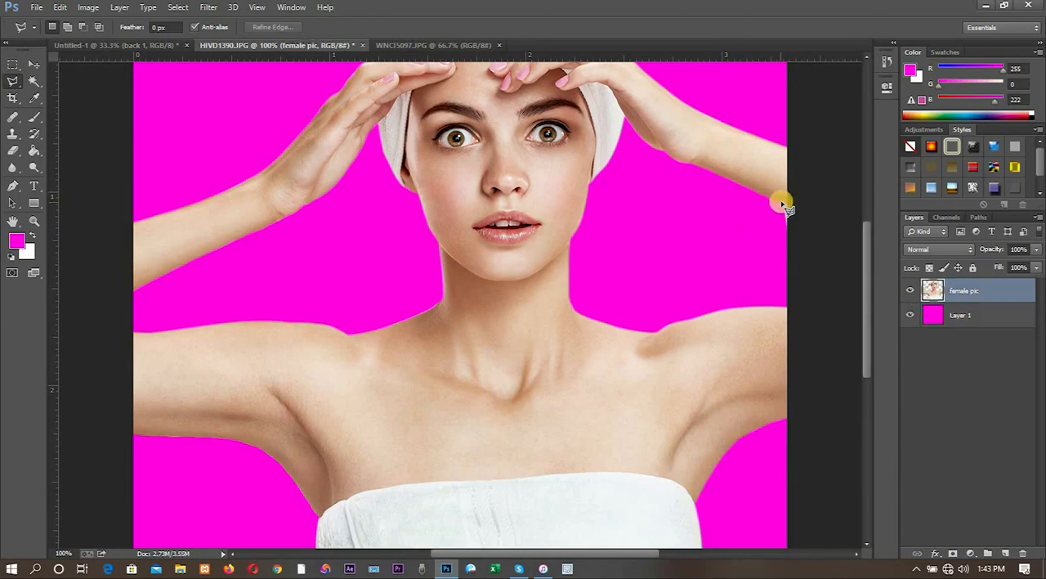
pyautogui.hotkey('ctrl', '+')
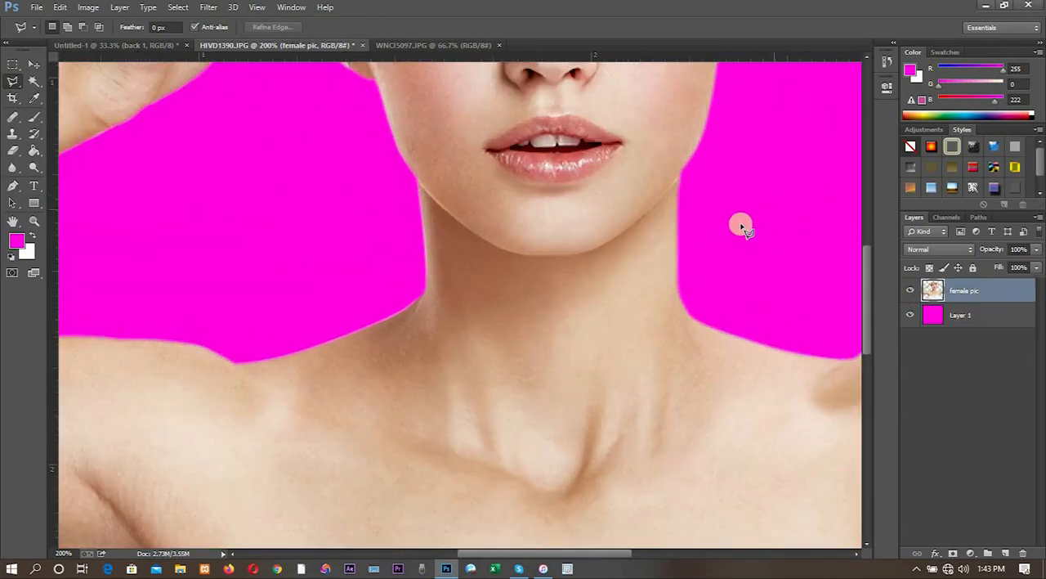
pyautogui.moveTo(482, 313); pyautogui.dragTo(619, 276)
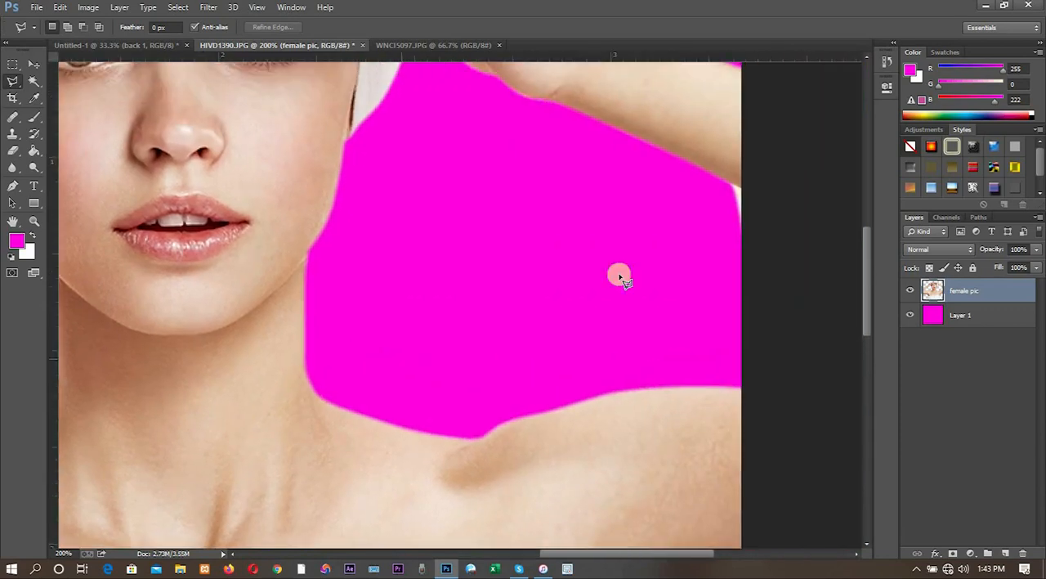
pyautogui.click(734, 189)
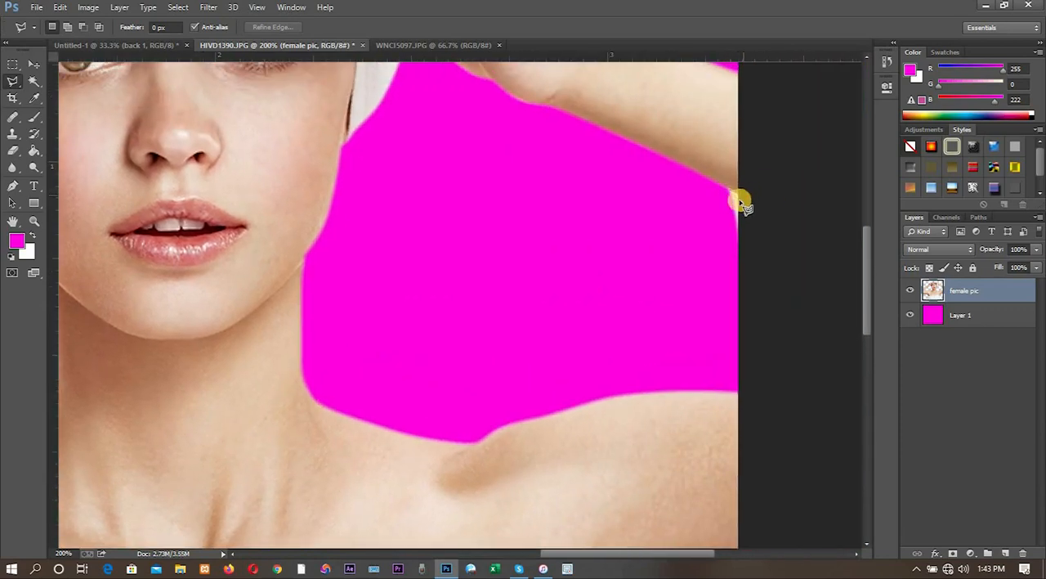
pyautogui.click(735, 206)
pyautogui.click(750, 197)
pyautogui.click(747, 236)
pyautogui.click(726, 236)
pyautogui.click(724, 188)
pyautogui.press('Delete')
pyautogui.hotkey('ctrl', 'd')
pyautogui.hotkey('ctrl', '-')
pyautogui.hotkey('ctrl', '-')
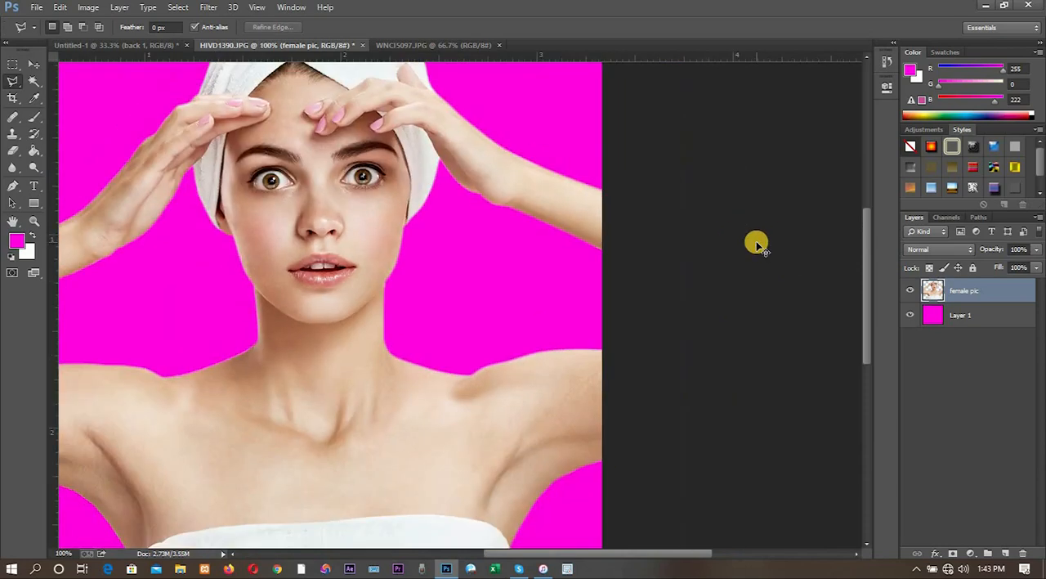
# - Start opening another image and browse to the desktop folders directory inside Documents
pyautogui.click(37, 7)
pyautogui.click(51, 33)
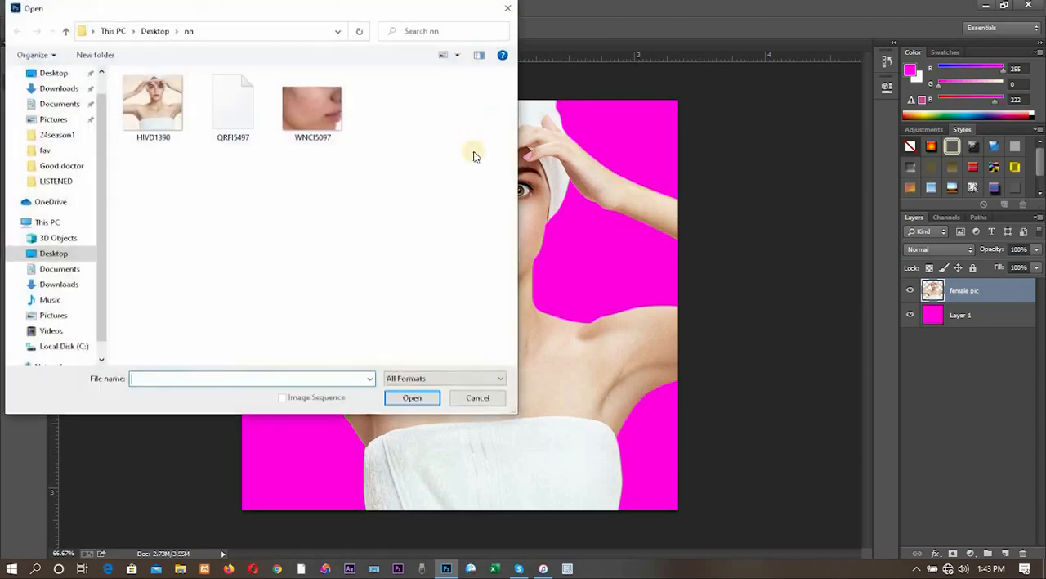
pyautogui.click(66, 33)
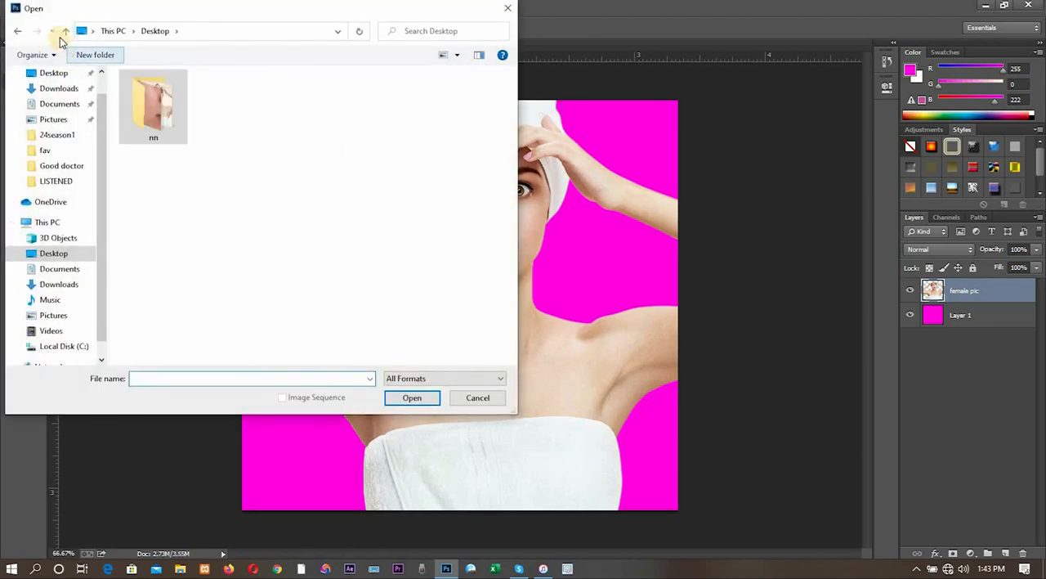
pyautogui.click(65, 32)
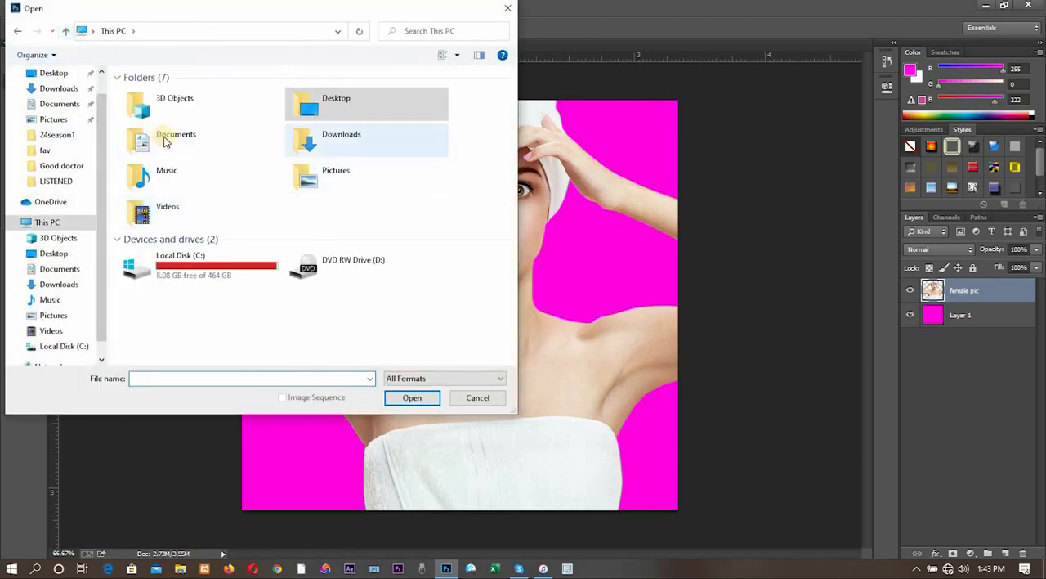
pyautogui.click(61, 106)
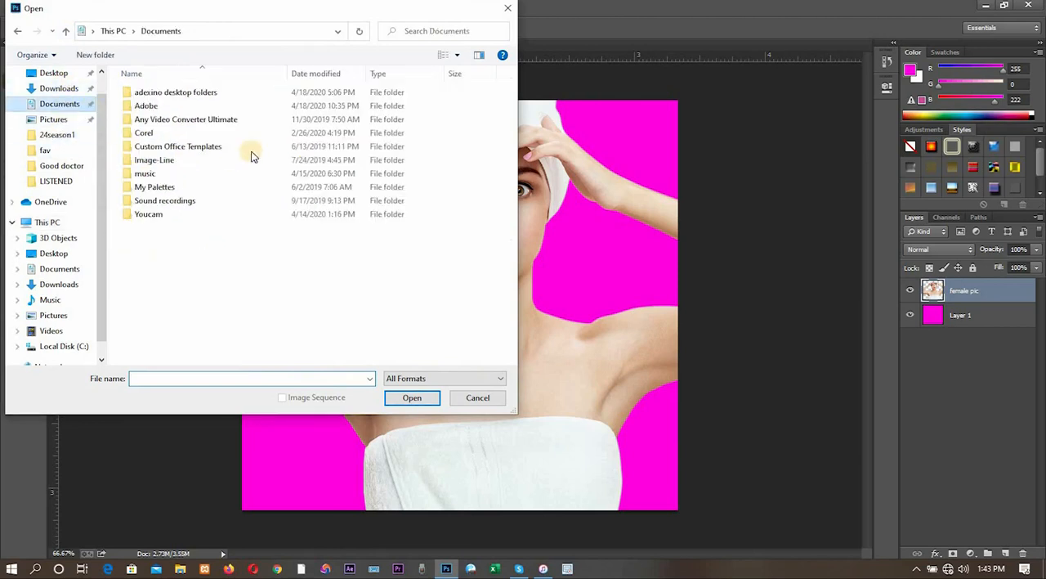
pyautogui.doubleClick(147, 93)
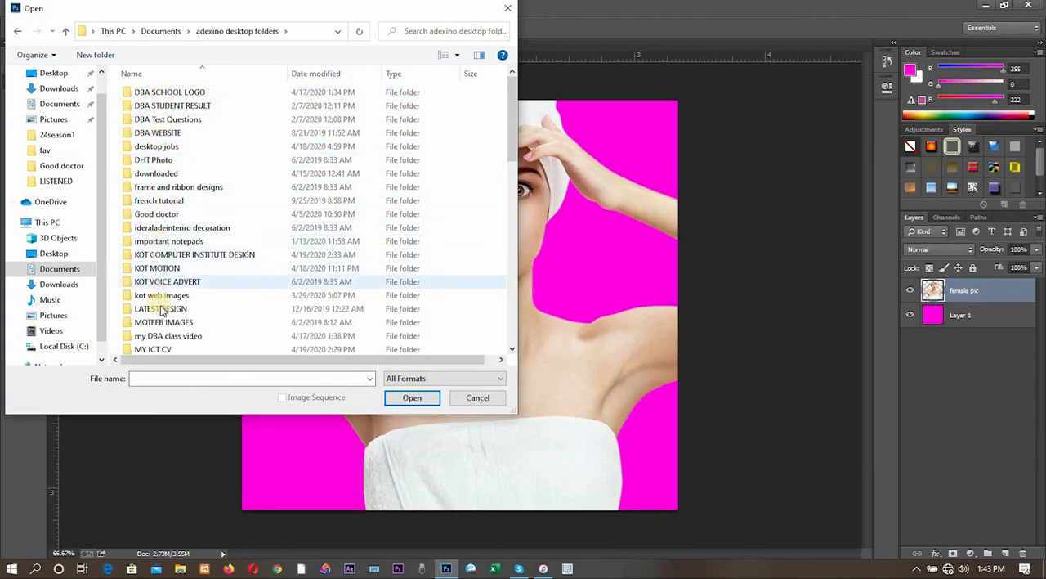
# - Look through the subfolders for stock pictures and open the DHT Photo folder
pyautogui.scroll(-2, 163, 326)
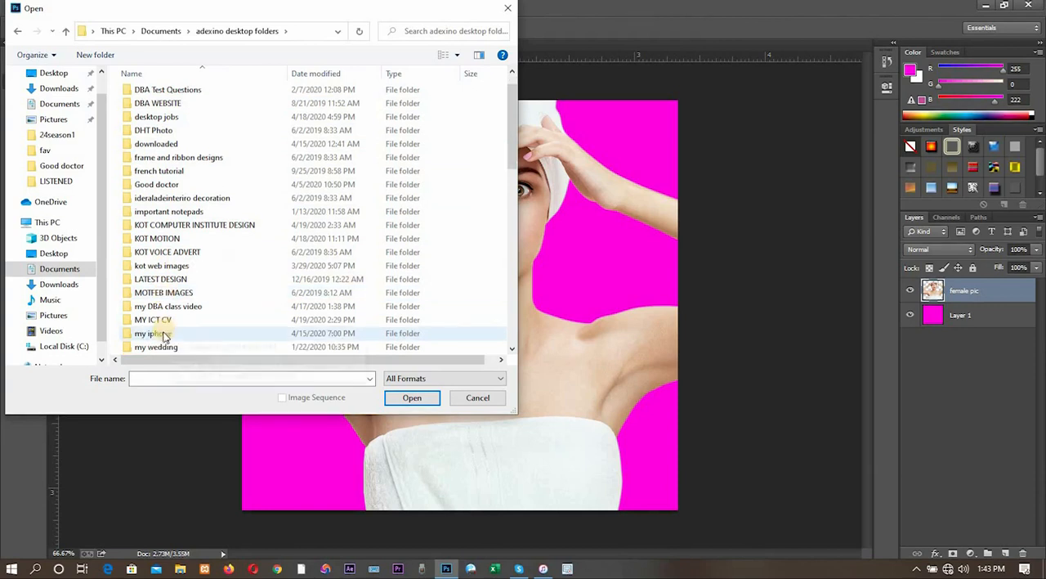
pyautogui.scroll(-4, 163, 337)
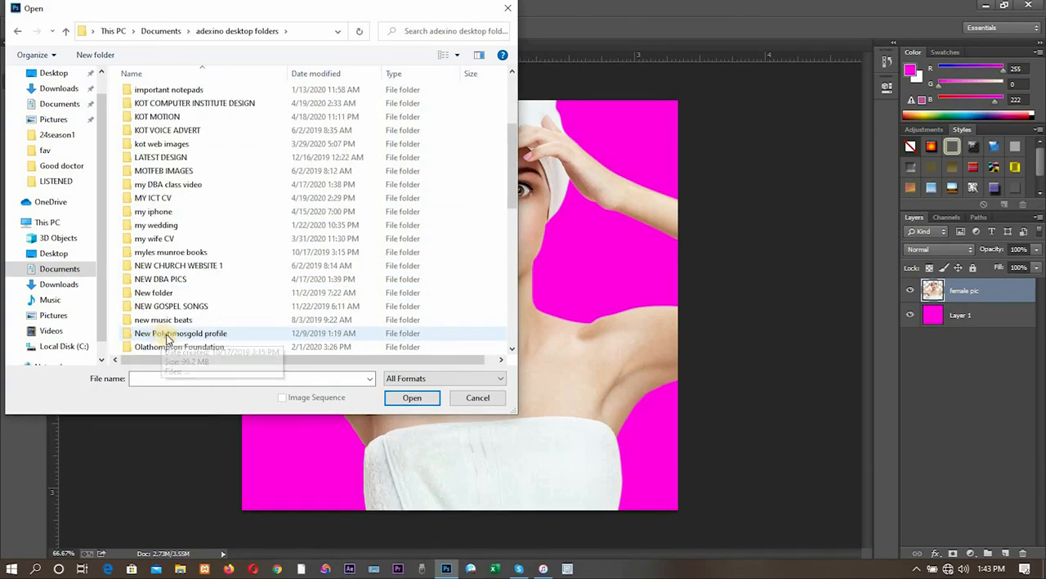
pyautogui.scroll(-3, 169, 335)
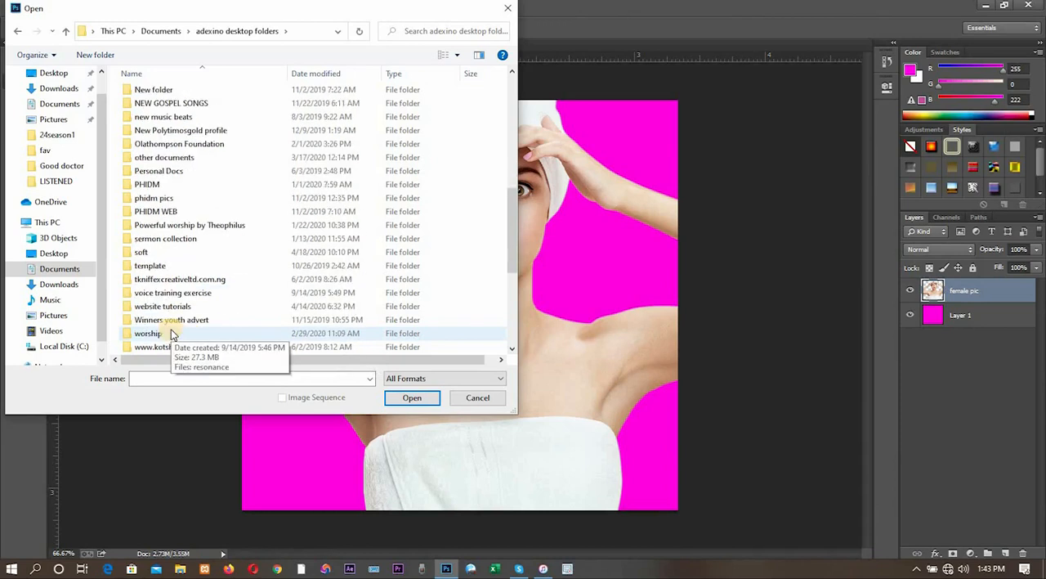
pyautogui.scroll(-1, 172, 334)
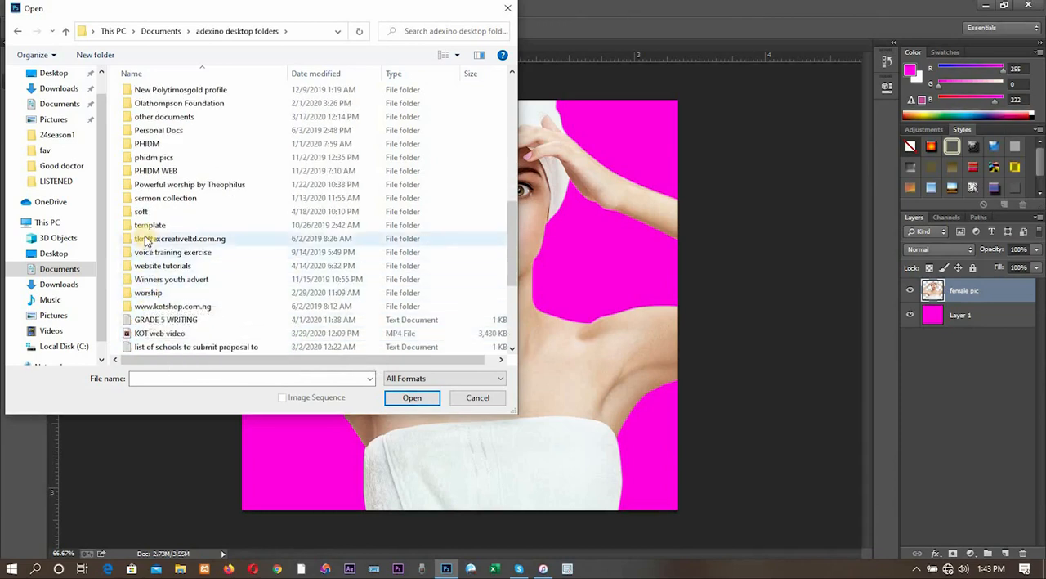
pyautogui.scroll(1, 151, 196)
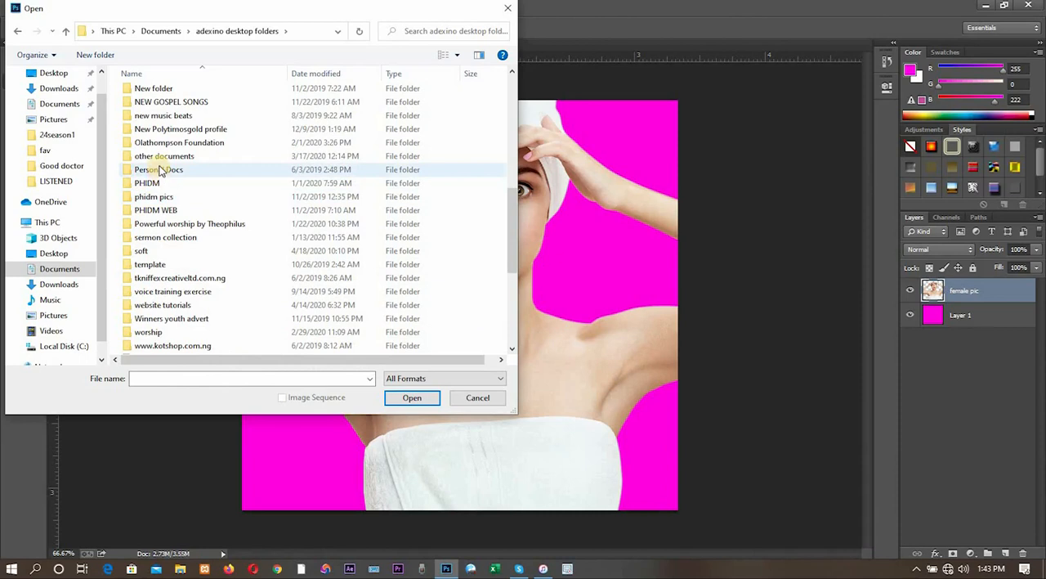
pyautogui.scroll(1, 160, 163)
pyautogui.scroll(1, 161, 151)
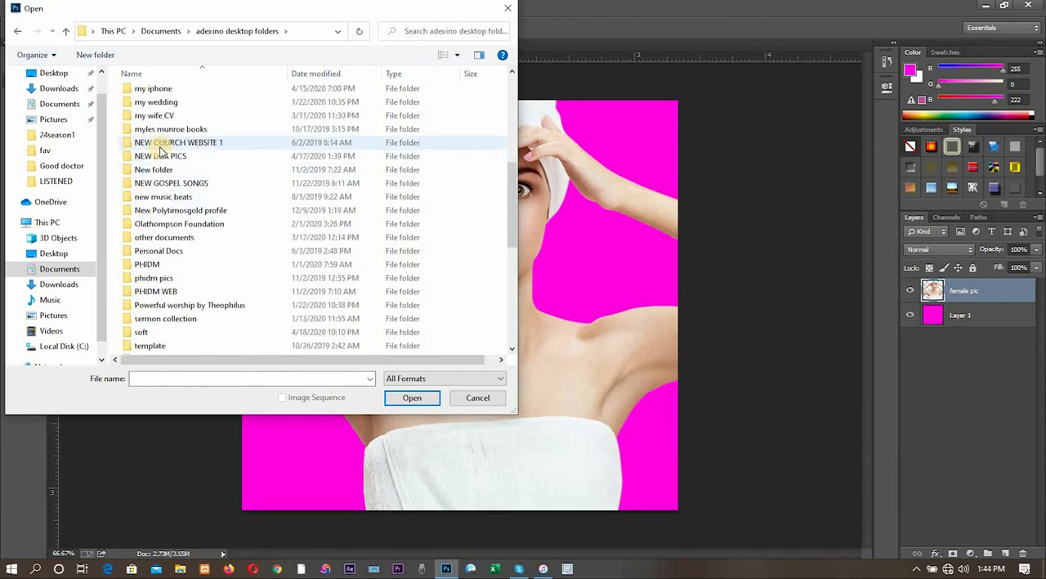
pyautogui.scroll(1, 161, 149)
pyautogui.scroll(1, 163, 149)
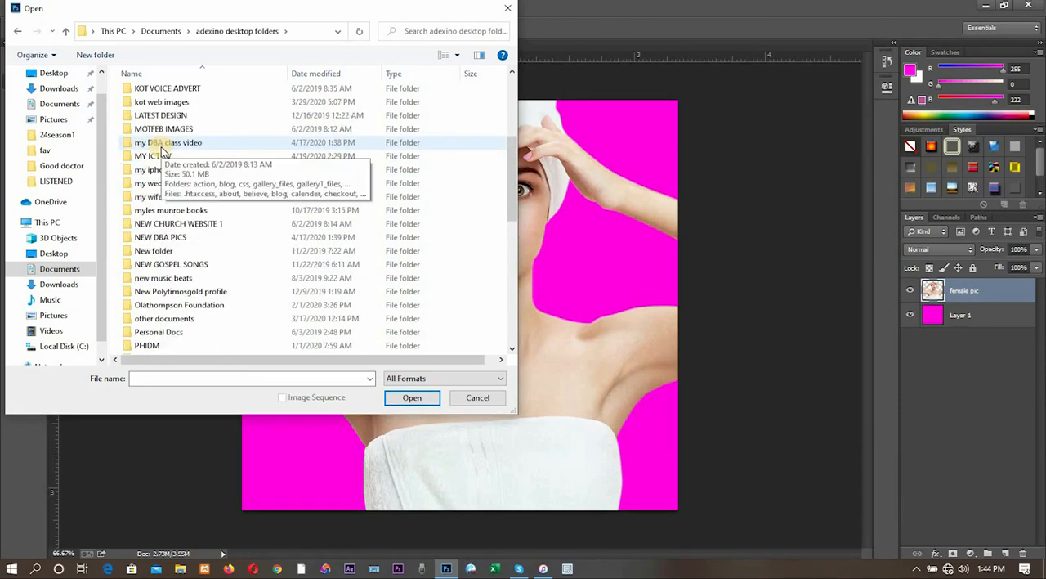
pyautogui.scroll(2, 161, 150)
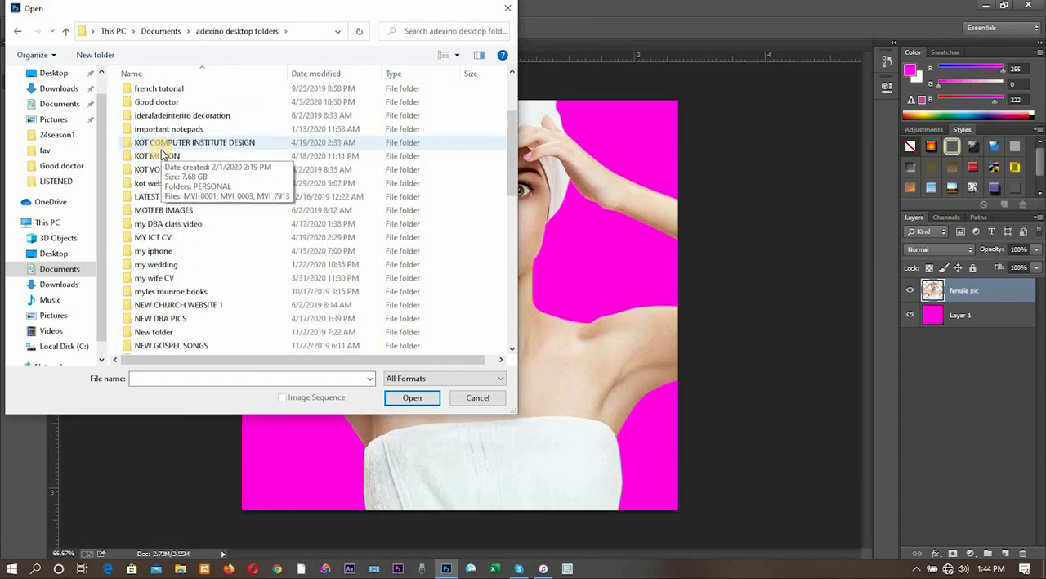
pyautogui.scroll(1, 163, 153)
pyautogui.scroll(1, 163, 147)
pyautogui.click(164, 129)
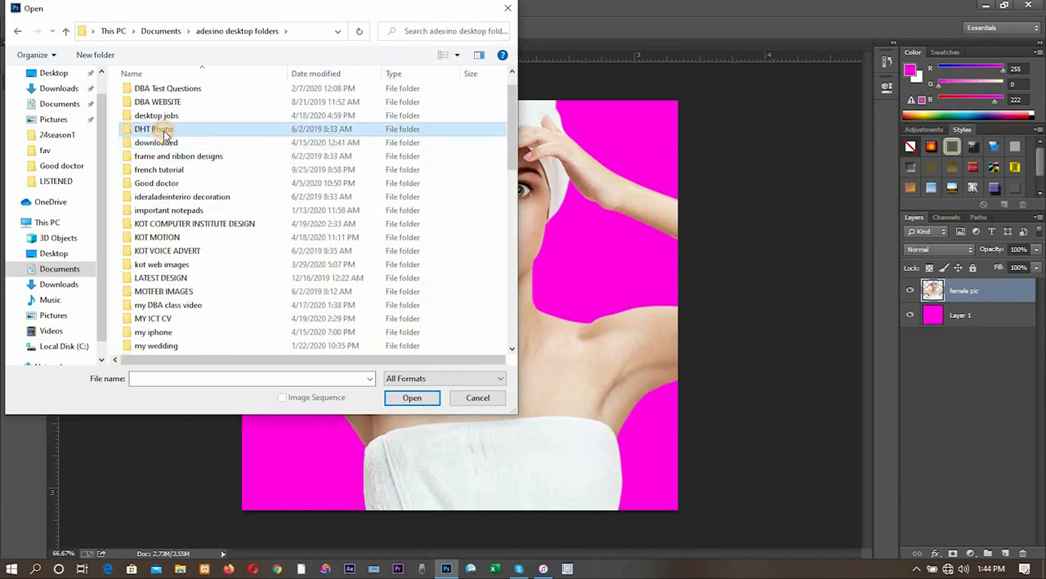
pyautogui.doubleClick(163, 128)
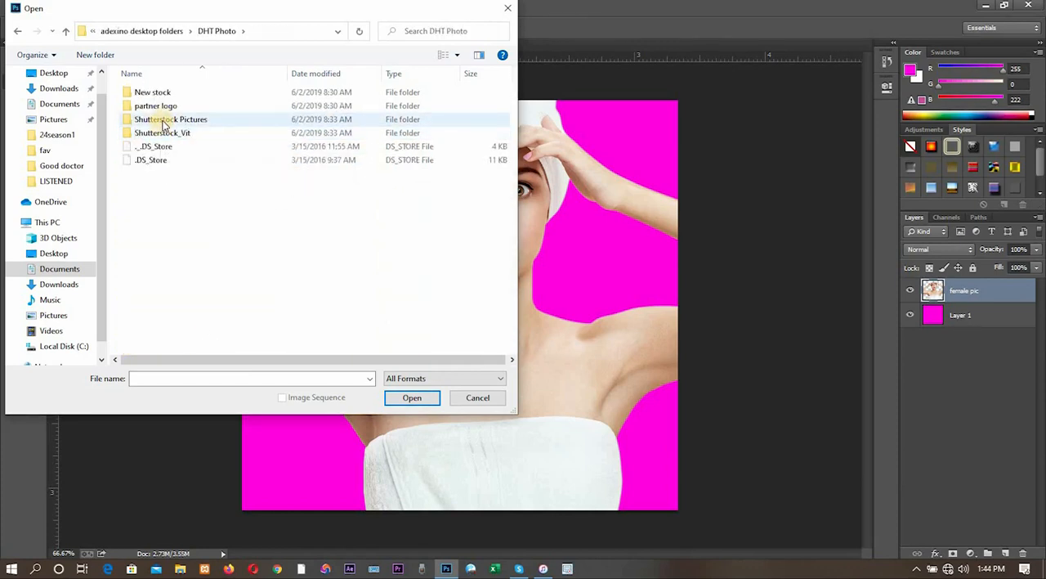
pyautogui.doubleClick(163, 120)
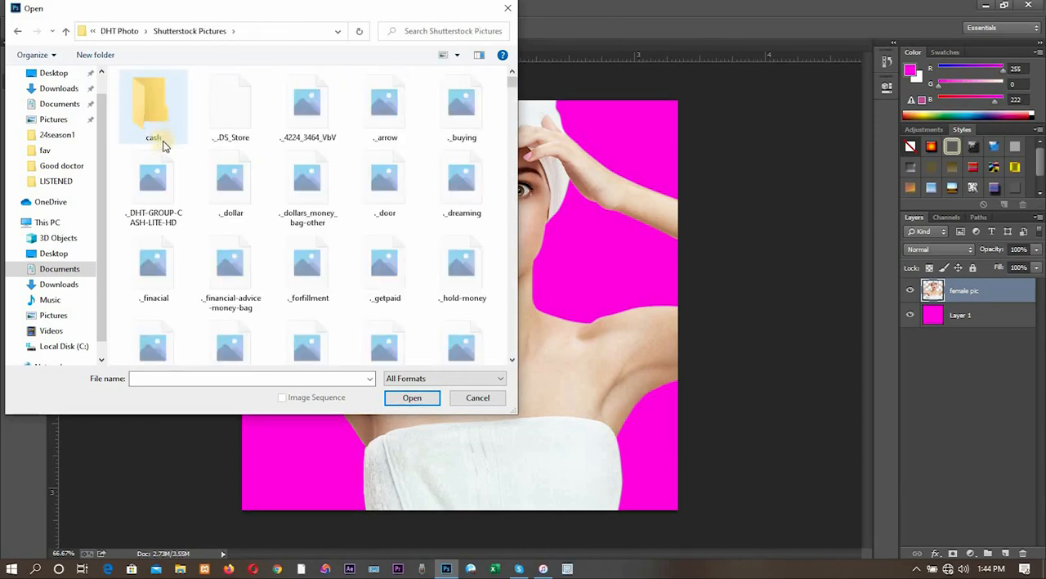
pyautogui.click(162, 131)
pyautogui.doubleClick(165, 127)
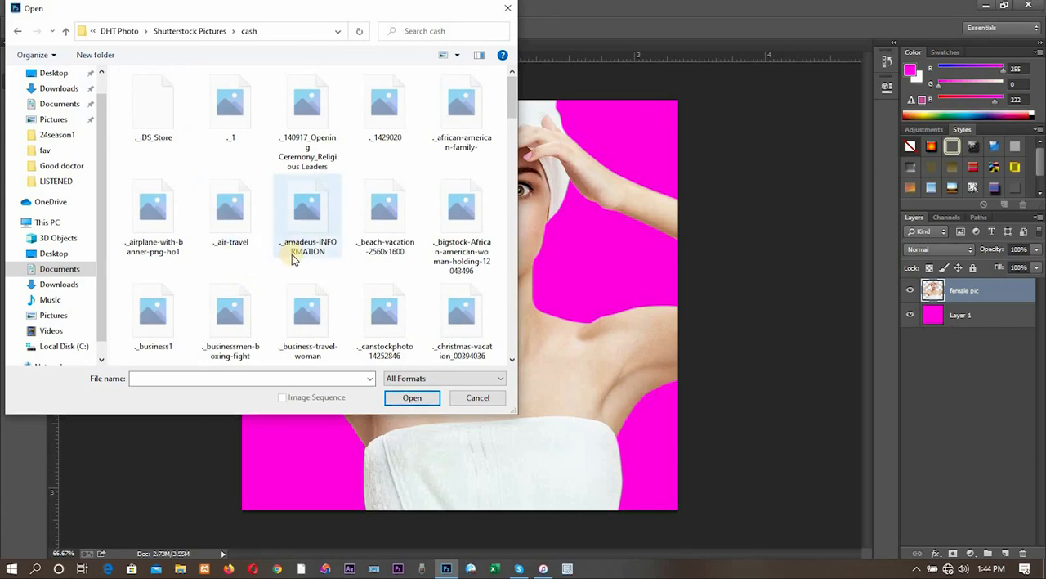
pyautogui.scroll(-2, 293, 258)
pyautogui.scroll(2, 293, 258)
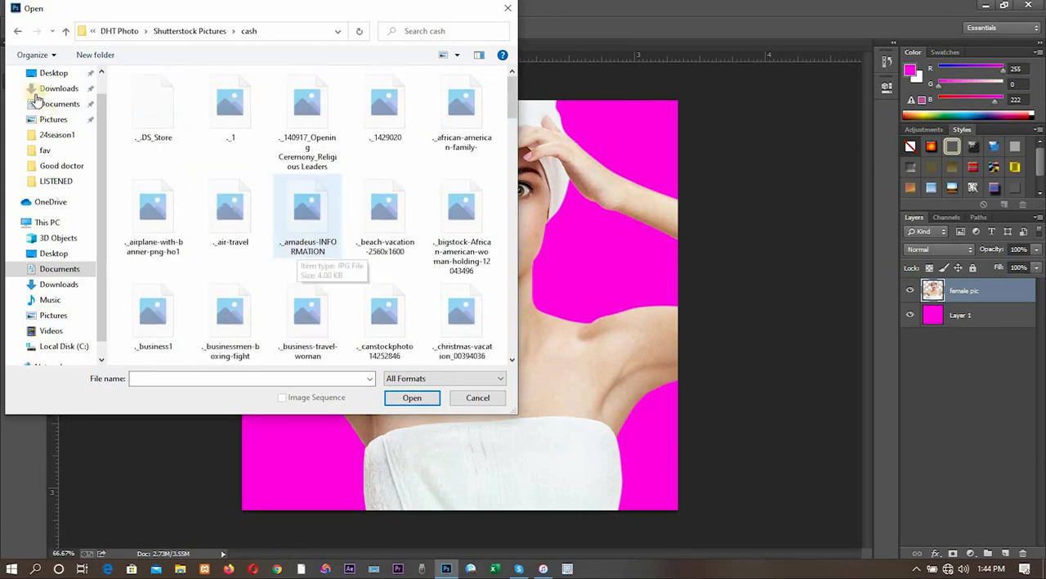
pyautogui.click(59, 32)
pyautogui.click(59, 33)
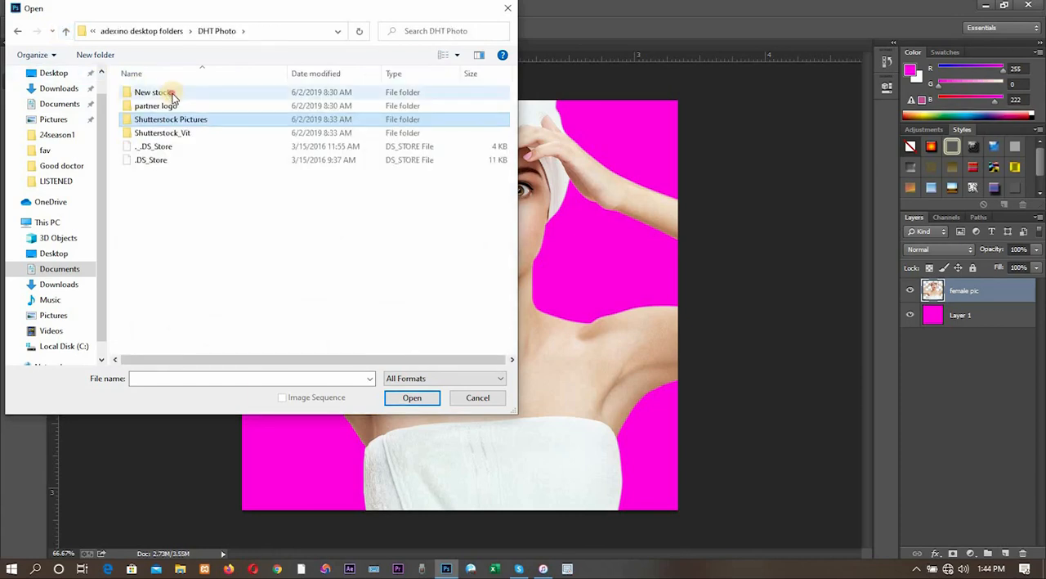
# - Open Money-bills-+-change from the New stock folder and convert its locked background into a regular layer named Layer 0
pyautogui.doubleClick(173, 97)
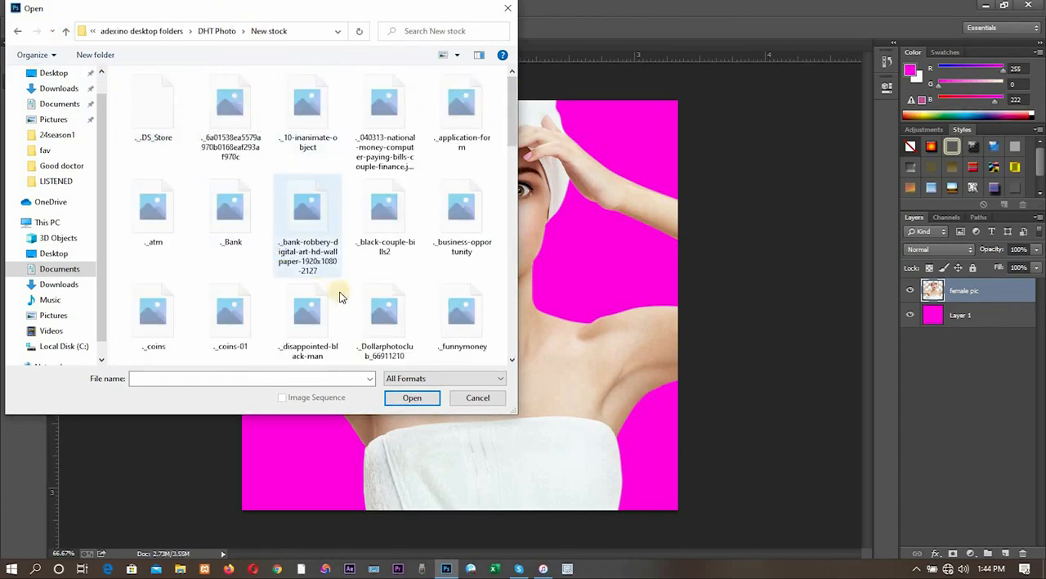
pyautogui.scroll(-5, 345, 291)
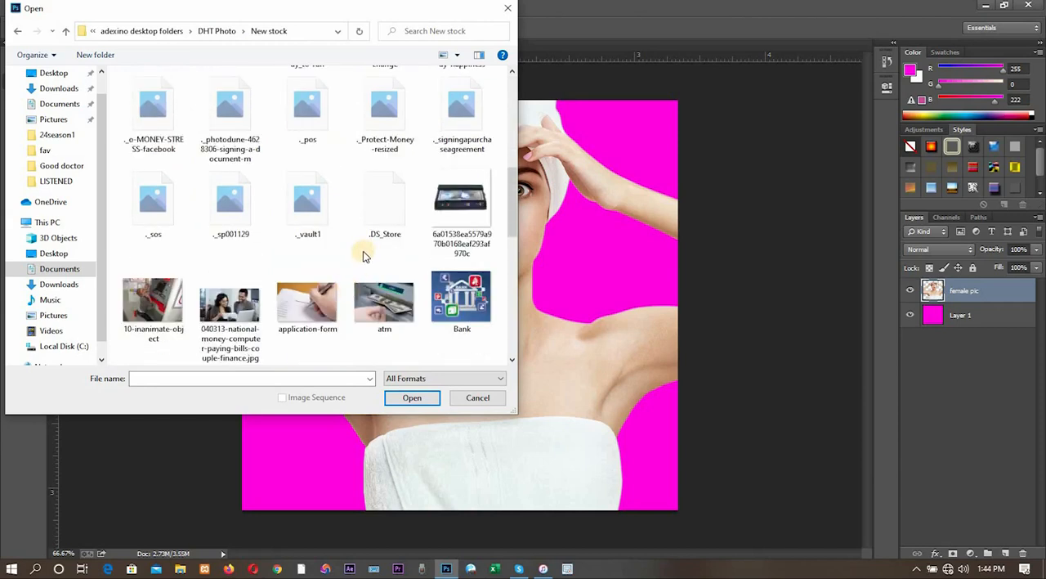
pyautogui.scroll(-3, 233, 321)
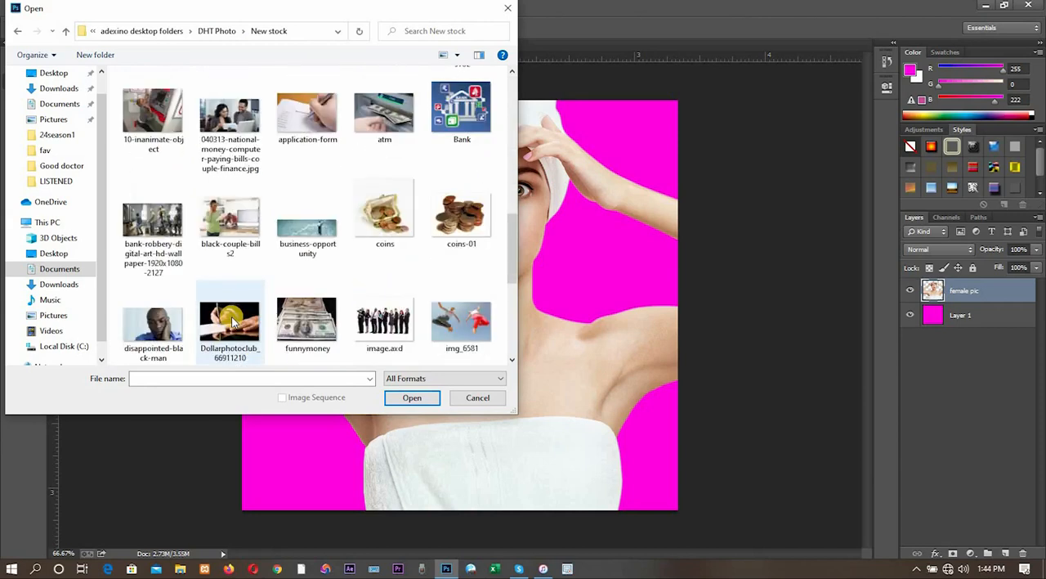
pyautogui.scroll(-3, 233, 320)
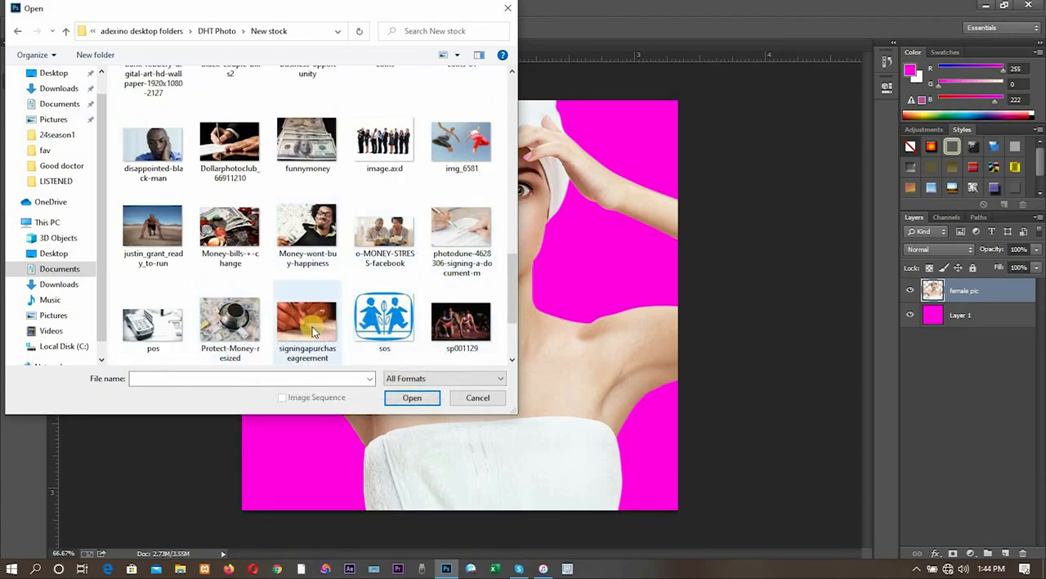
pyautogui.click(227, 219)
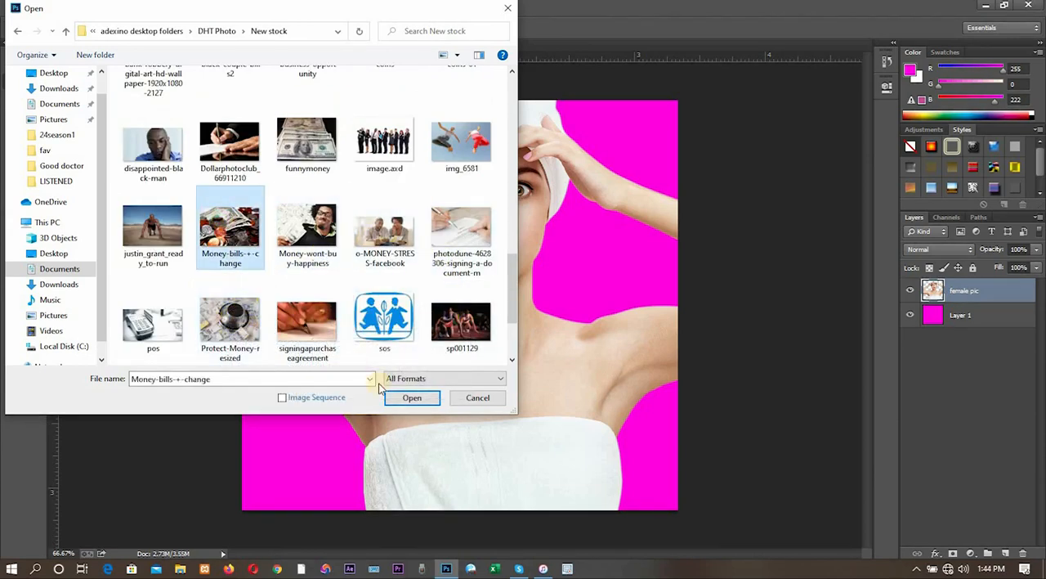
pyautogui.click(404, 398)
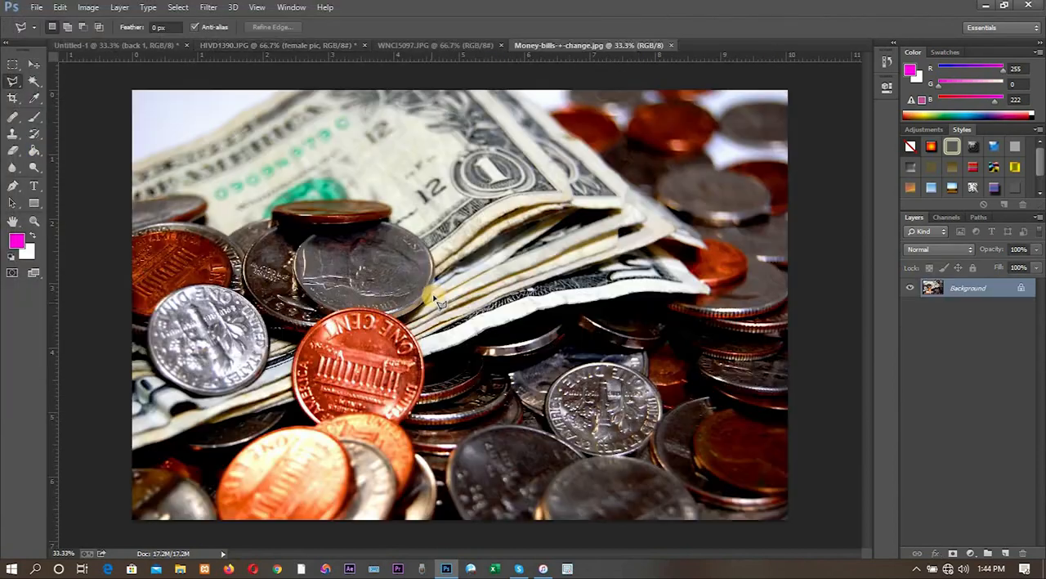
pyautogui.doubleClick(1001, 294)
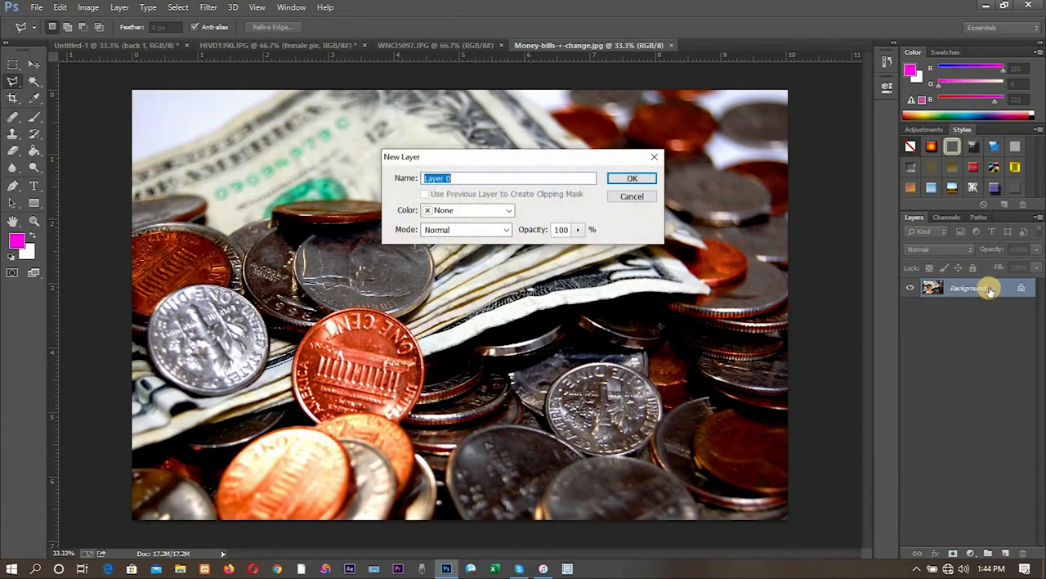
pyautogui.click(645, 183)
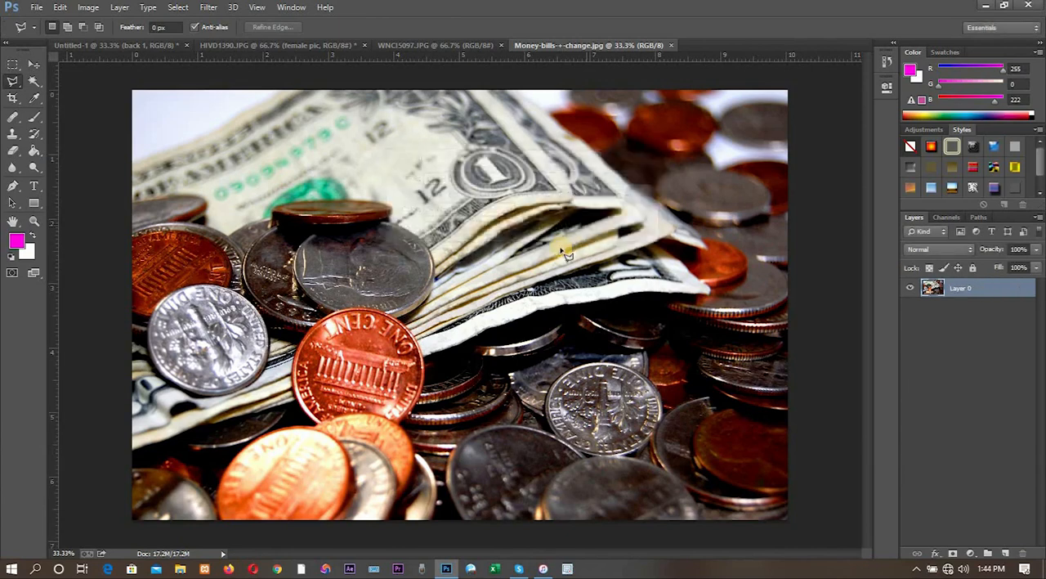
# - Bring the money image into the HIVD1390 portrait document with the Move tool and place the female pic layer above it
pyautogui.click(33, 64)
pyautogui.moveTo(404, 245); pyautogui.dragTo(477, 282)
pyautogui.moveTo(528, 365); pyautogui.dragTo(531, 353)
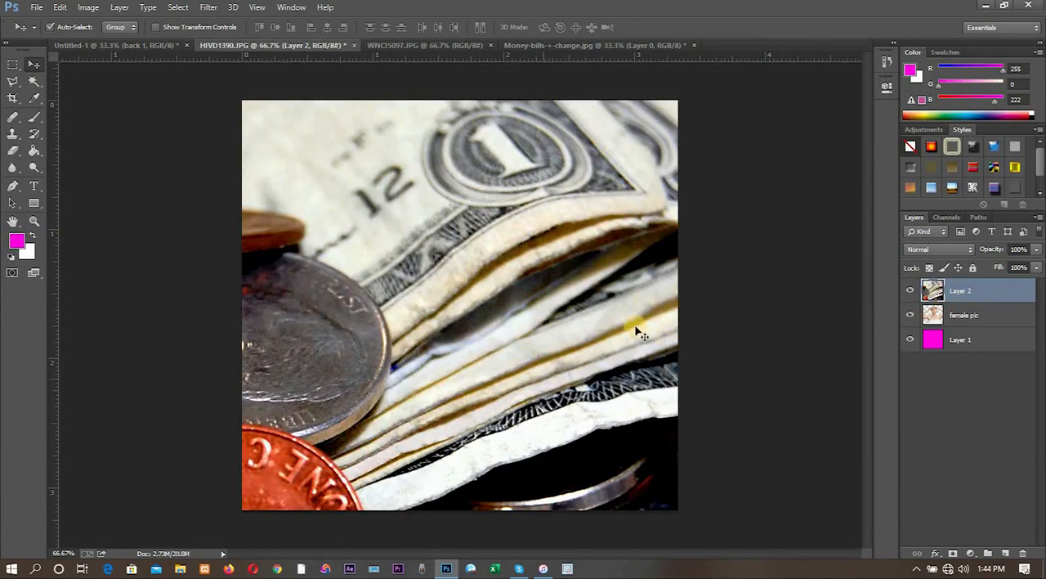
pyautogui.click(968, 318)
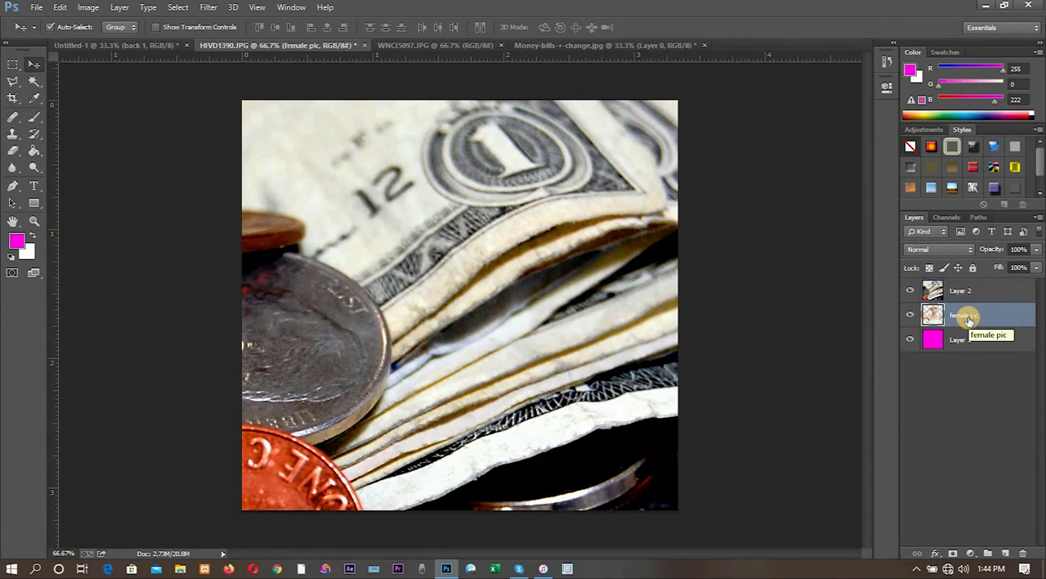
pyautogui.moveTo(969, 318); pyautogui.dragTo(967, 287)
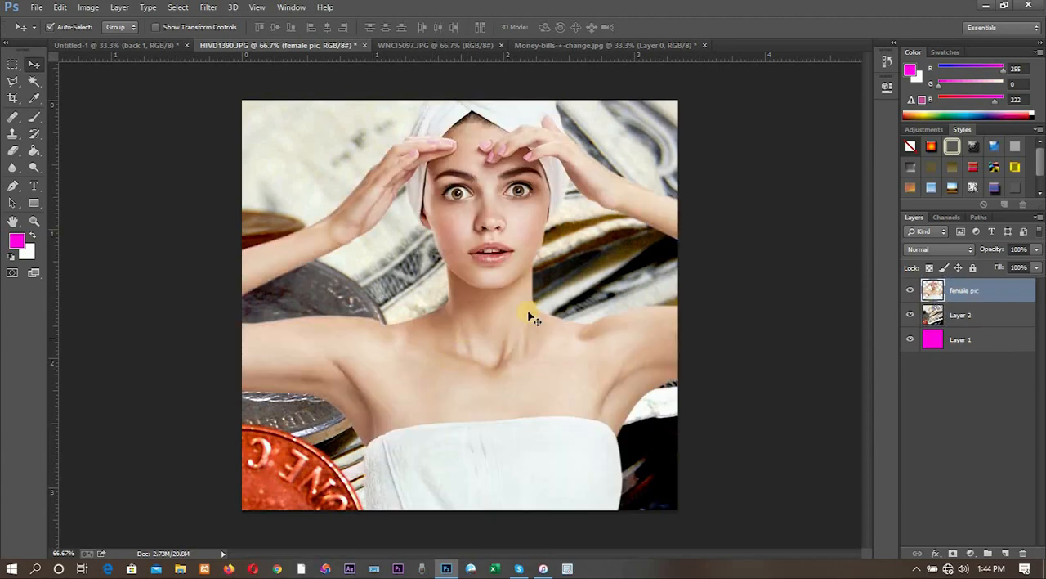
# - Free-transform the money layer (Layer 2), shrinking it to about 20.5% and placing it over the canvas's upper-left corner
pyautogui.click(984, 315)
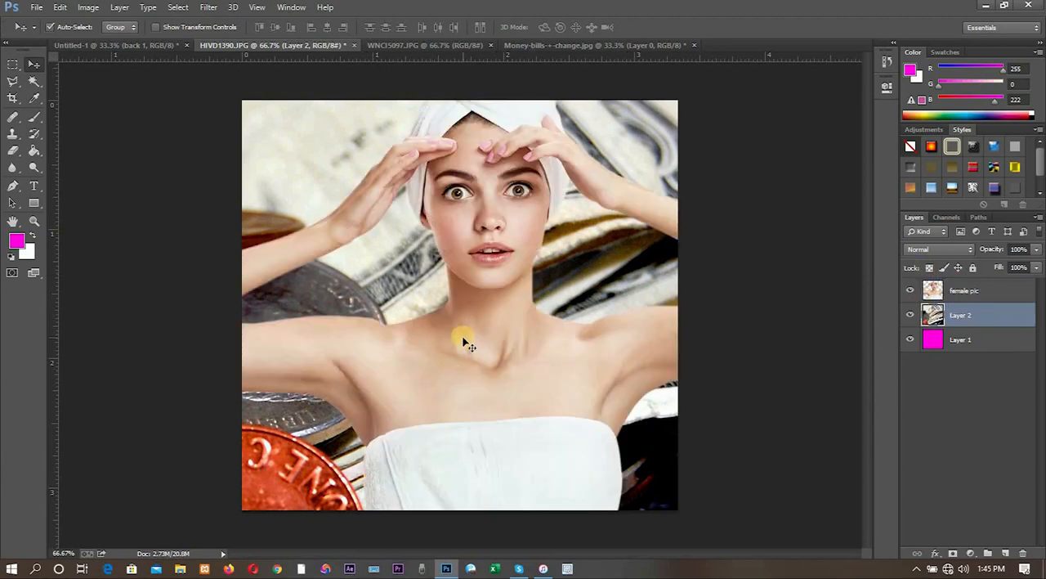
pyautogui.hotkey('ctrl', 't')
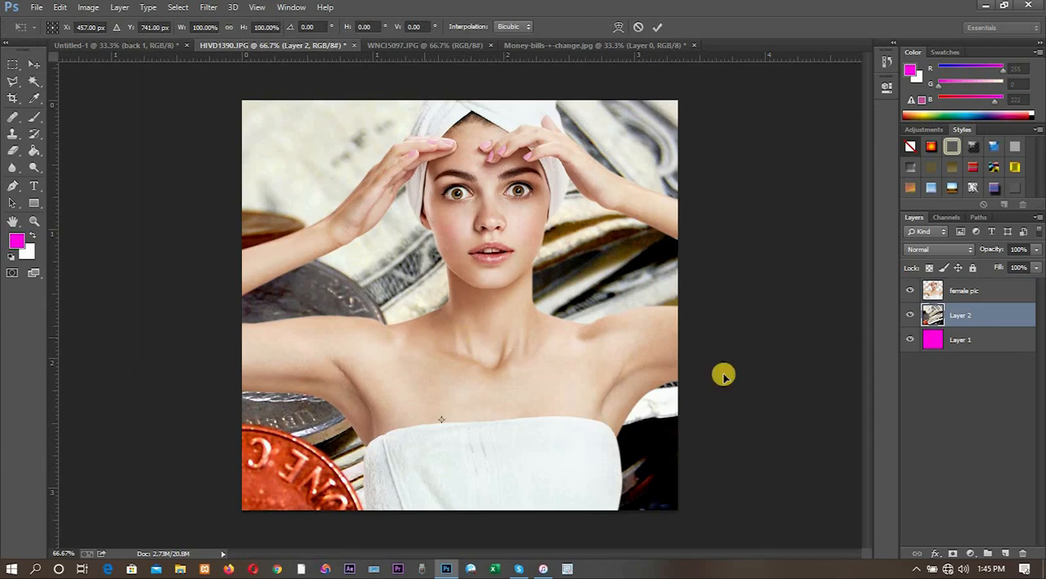
pyautogui.moveTo(642, 409); pyautogui.dragTo(952, 337)
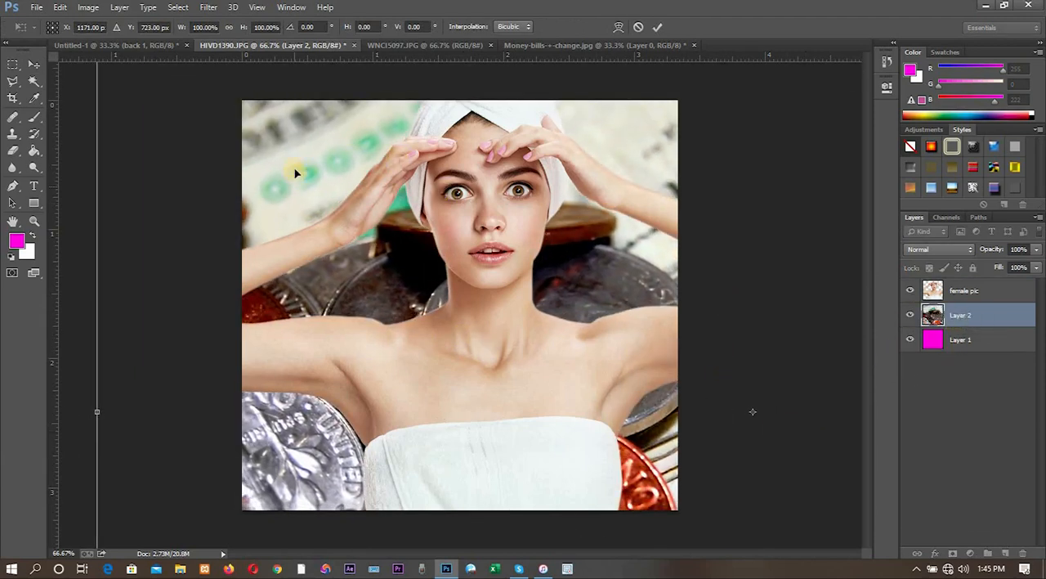
pyautogui.moveTo(313, 199); pyautogui.dragTo(355, 288)
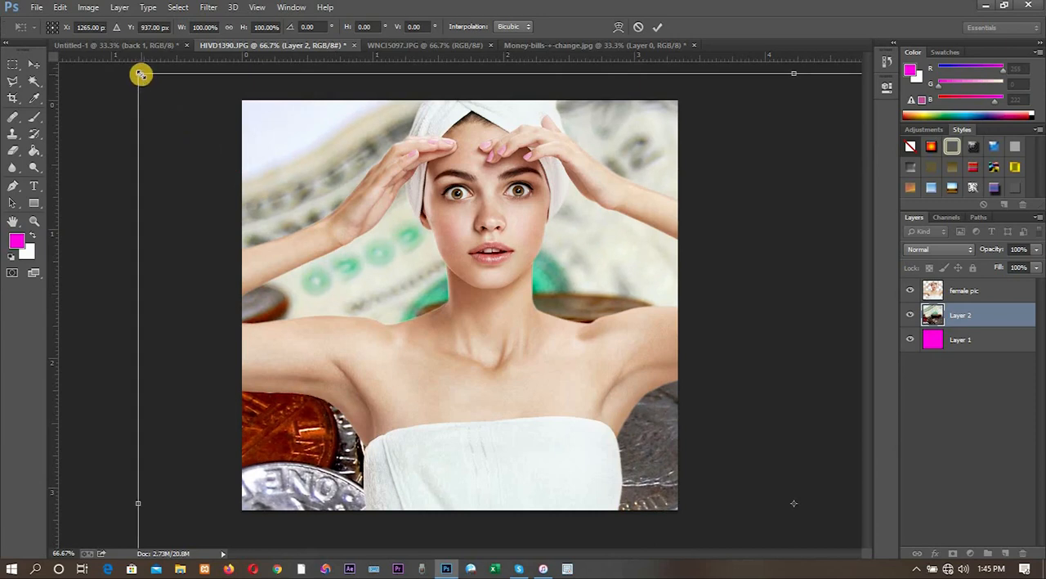
pyautogui.moveTo(141, 75); pyautogui.dragTo(659, 416)
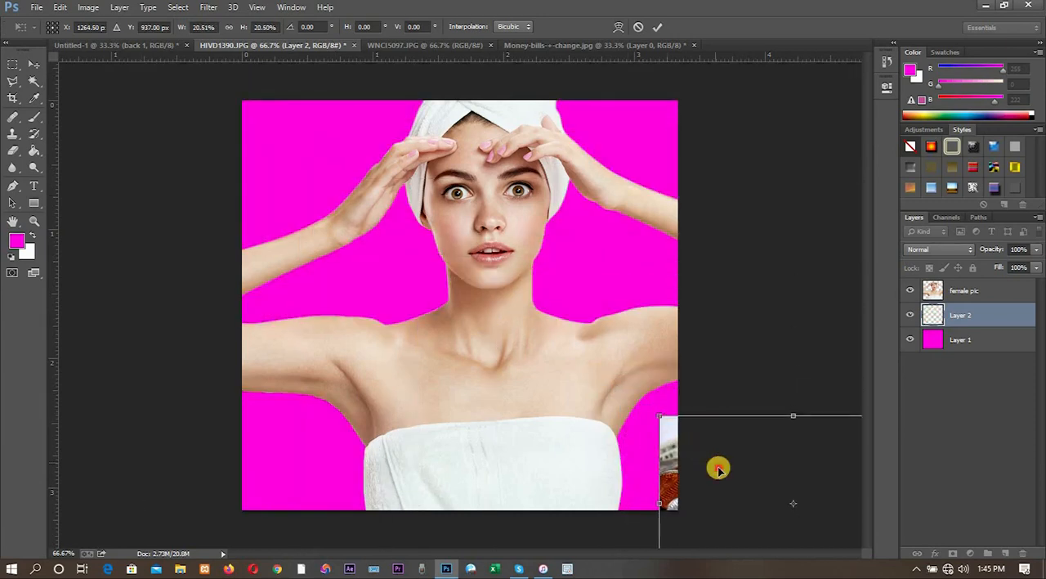
pyautogui.moveTo(718, 468); pyautogui.dragTo(281, 154)
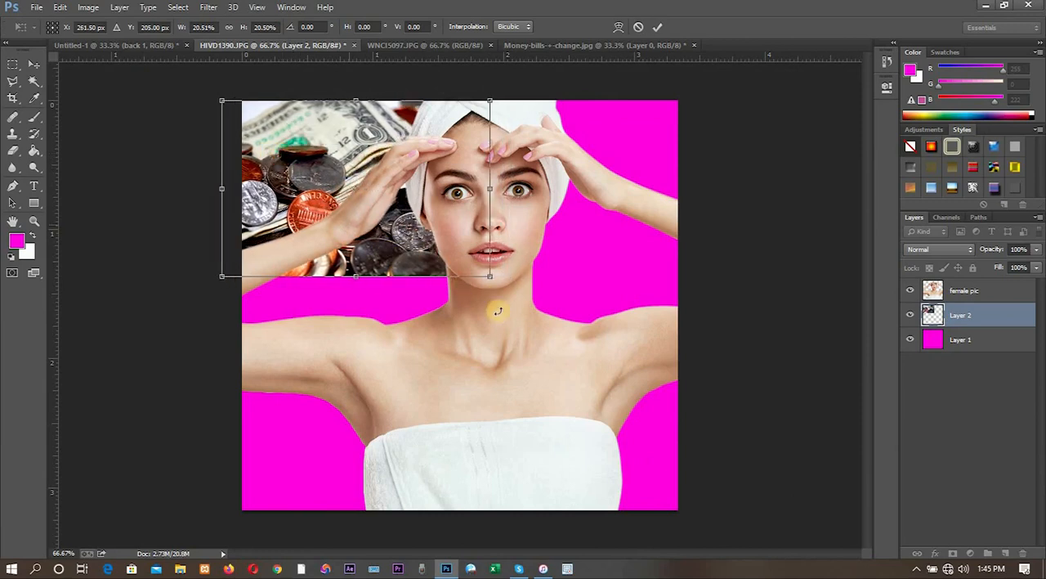
# - Scale the money layer up to about 48.6% to cover the whole canvas, apply the transform, and shift the layer slightly right
pyautogui.moveTo(585, 376); pyautogui.dragTo(706, 444)
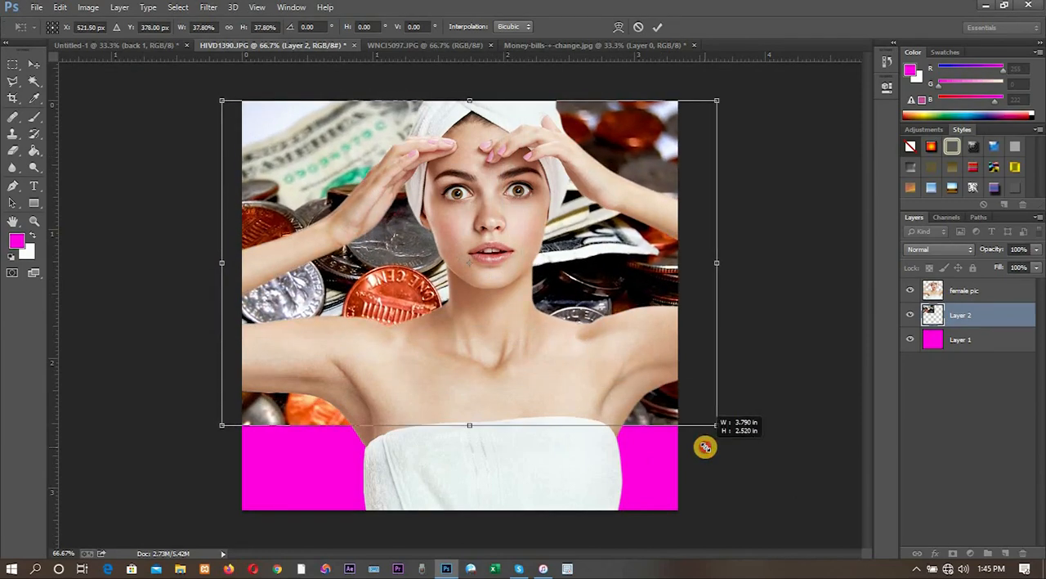
pyautogui.moveTo(220, 431); pyautogui.dragTo(131, 493)
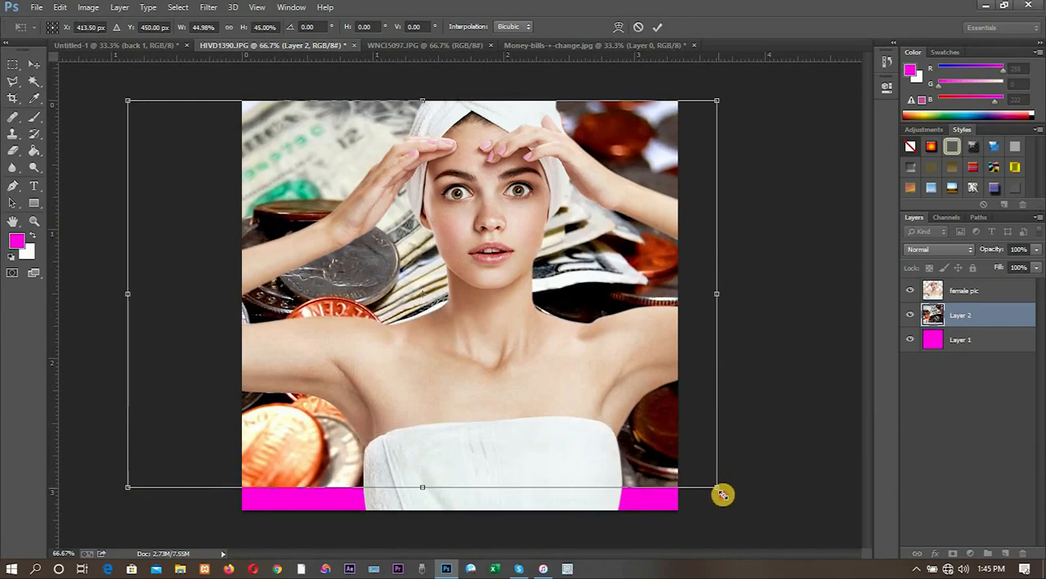
pyautogui.moveTo(722, 493); pyautogui.dragTo(766, 518)
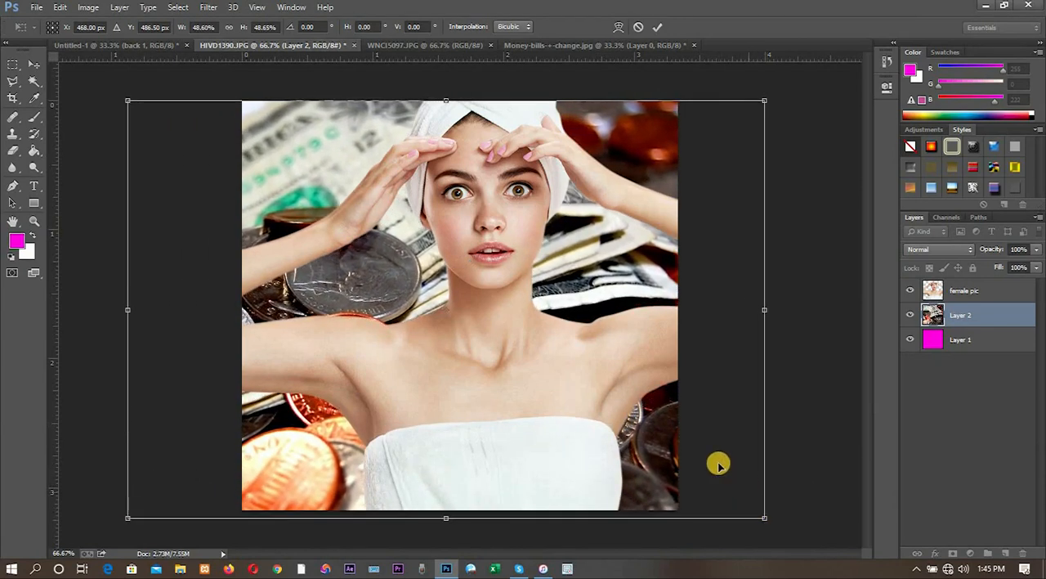
pyautogui.press('Return')
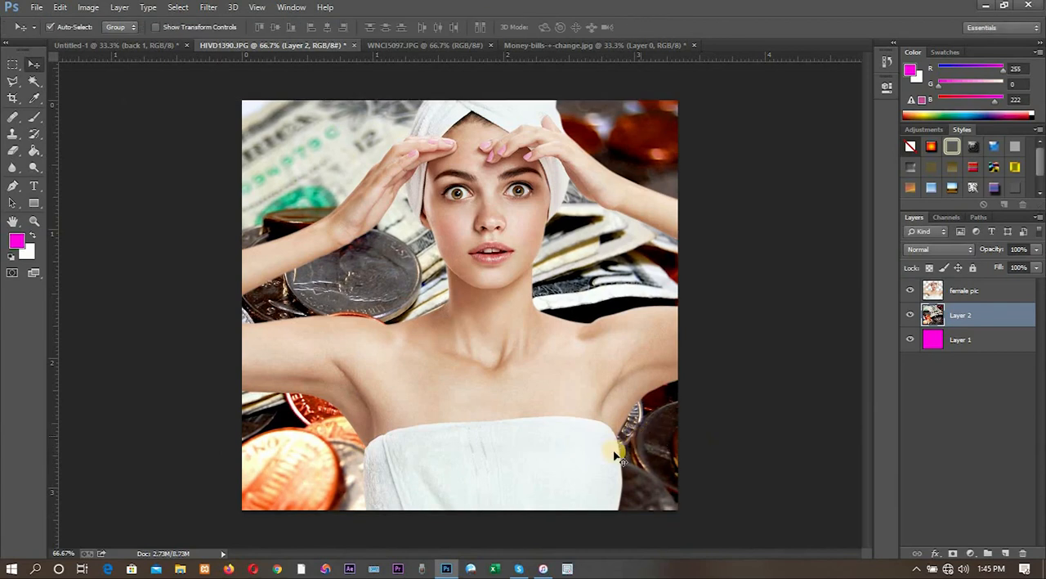
pyautogui.moveTo(657, 452); pyautogui.dragTo(691, 451)
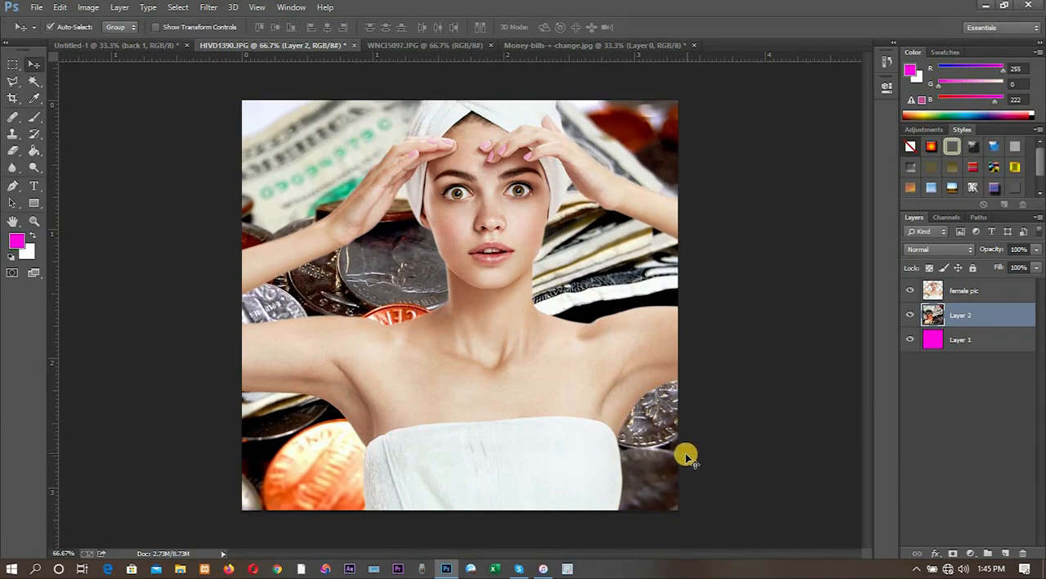